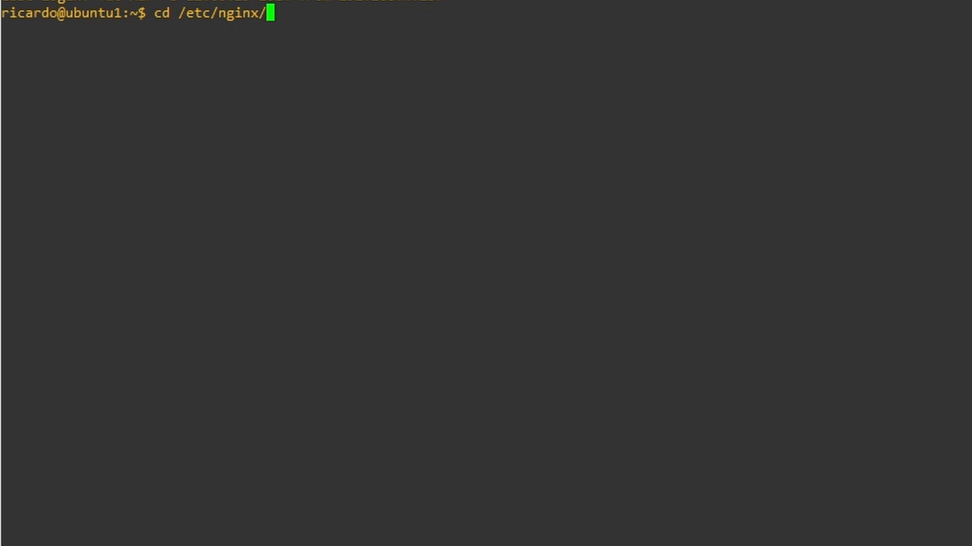
# Change to /etc/nginx/sites-available and print the webserver.netsums.com configuration file
pyautogui.write('sites-a')
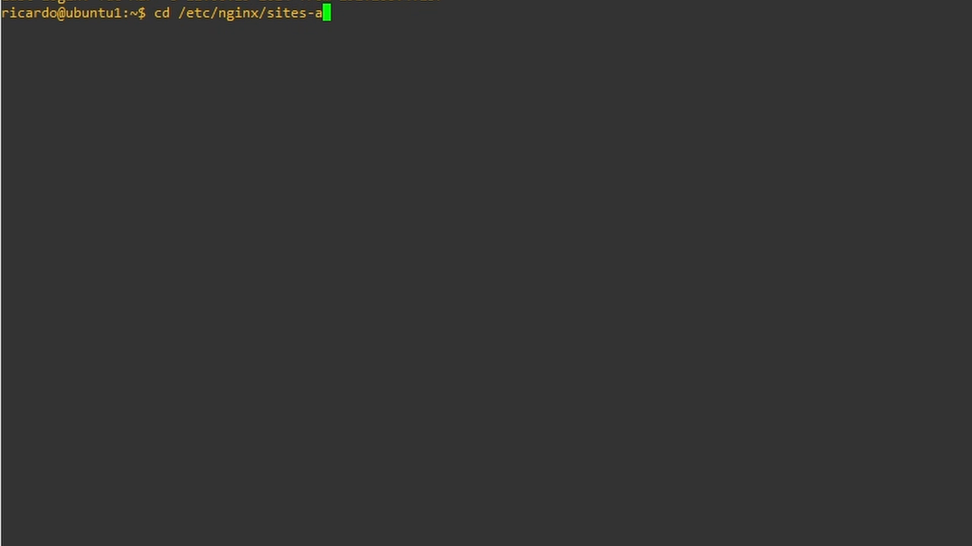
pyautogui.press('Tab')
pyautogui.press('Return')
pyautogui.write('cat web')
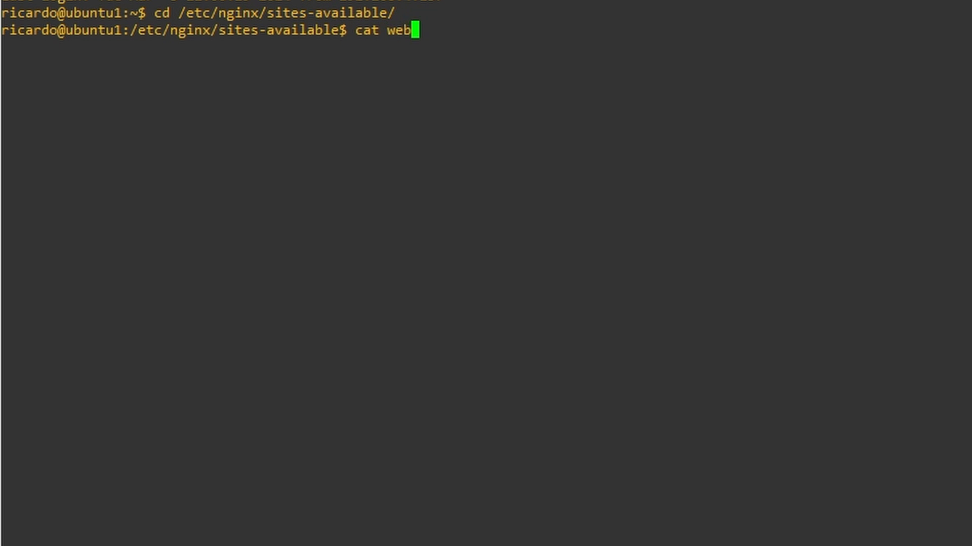
pyautogui.press('Tab')
pyautogui.press('Return')
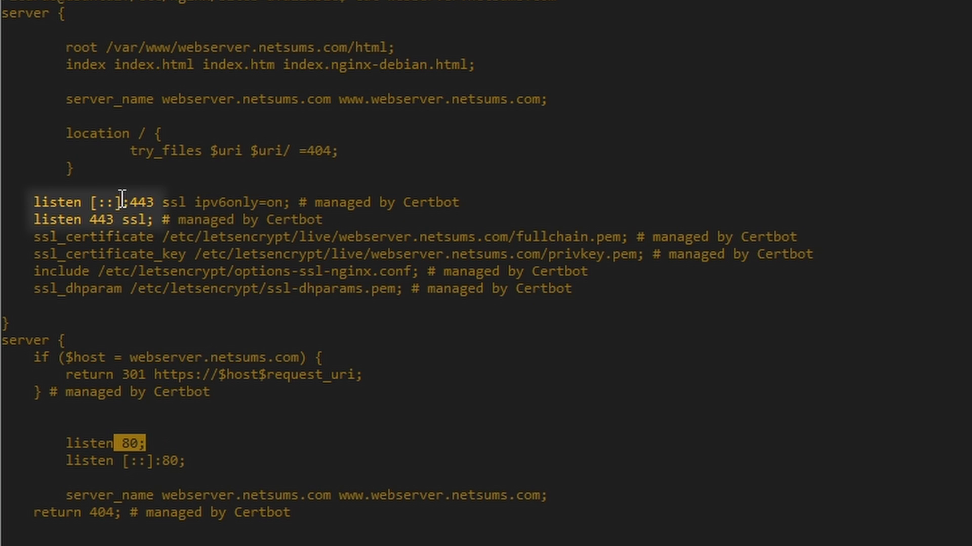
# Highlight the port 443 listener and the fullchain.pem and privkey.pem paths in the printed nginx configuration
pyautogui.moveTo(113, 202); pyautogui.dragTo(162, 198)
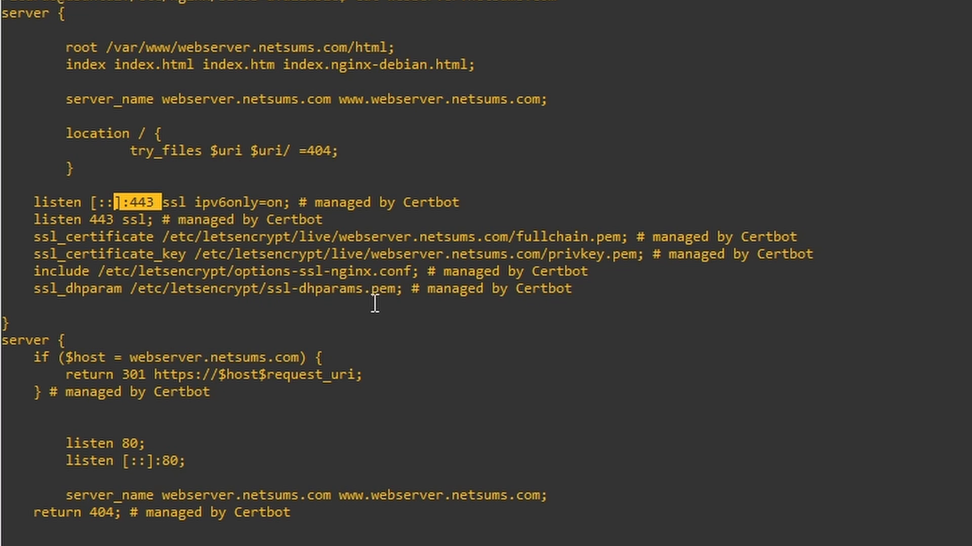
pyautogui.moveTo(194, 237); pyautogui.dragTo(299, 234)
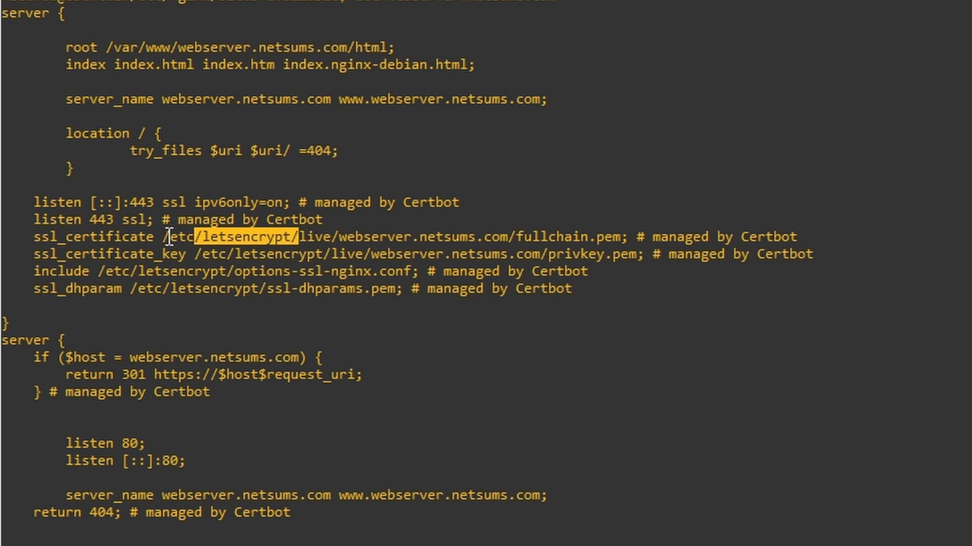
pyautogui.moveTo(162, 237); pyautogui.dragTo(617, 228)
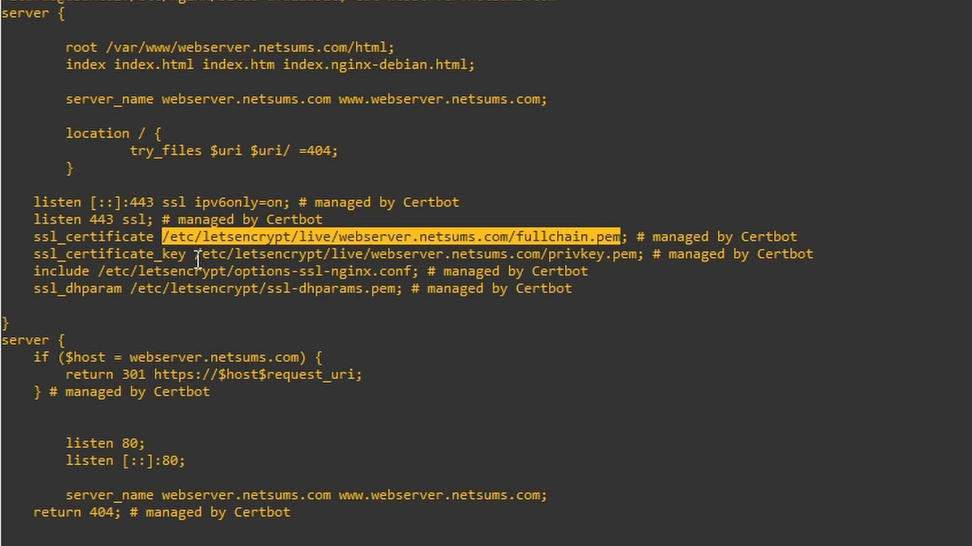
pyautogui.moveTo(202, 254); pyautogui.dragTo(637, 255)
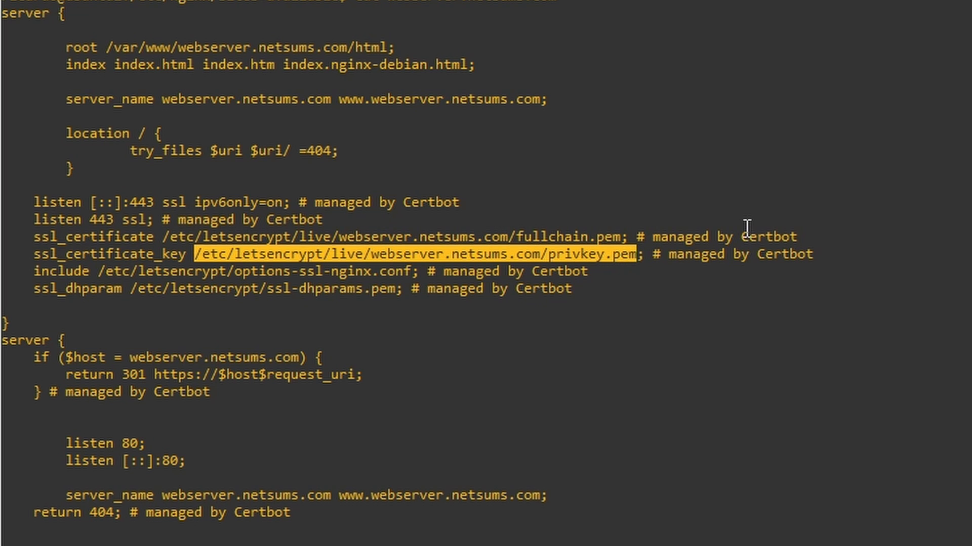
pyautogui.click(610, 237)
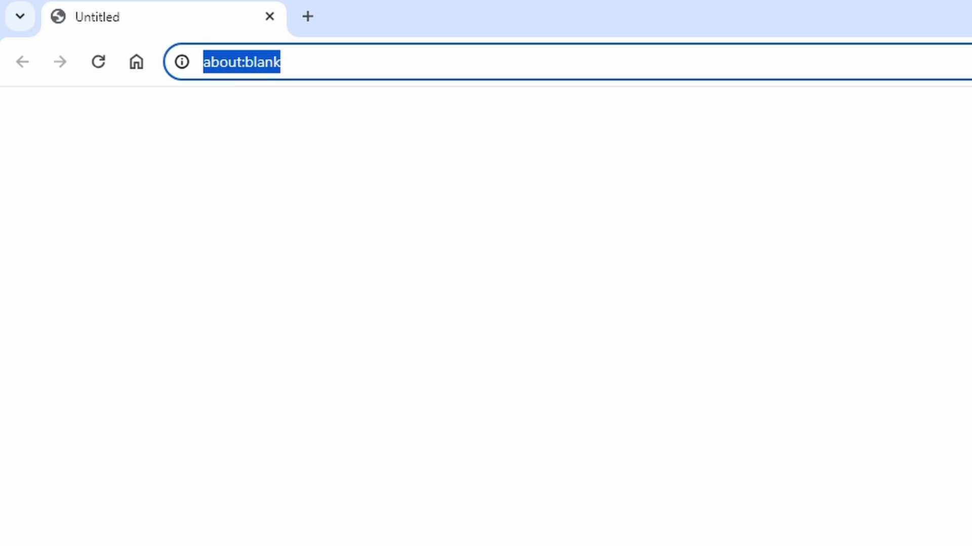
# Open ssllabs.com/ssltest in the browser
pyautogui.write('ssllabs')
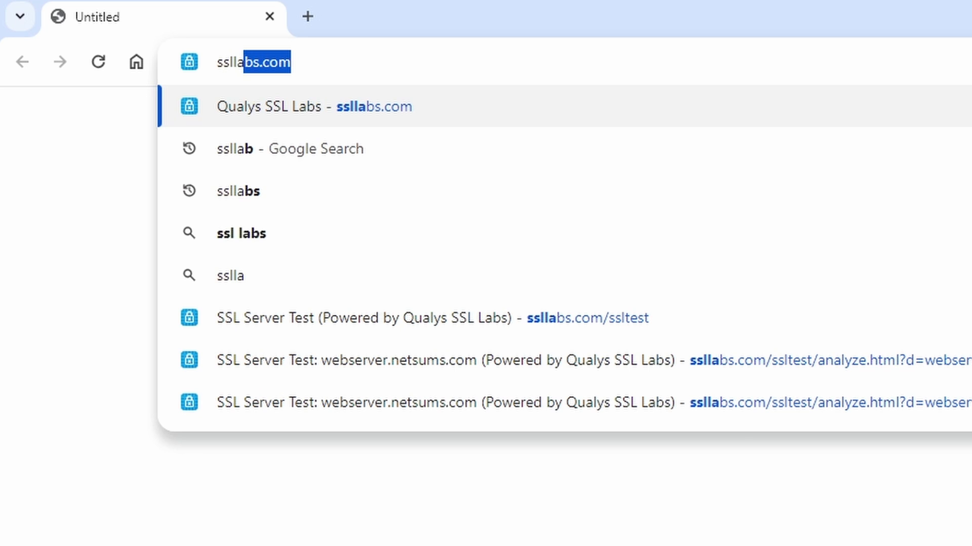
pyautogui.write('.com/s')
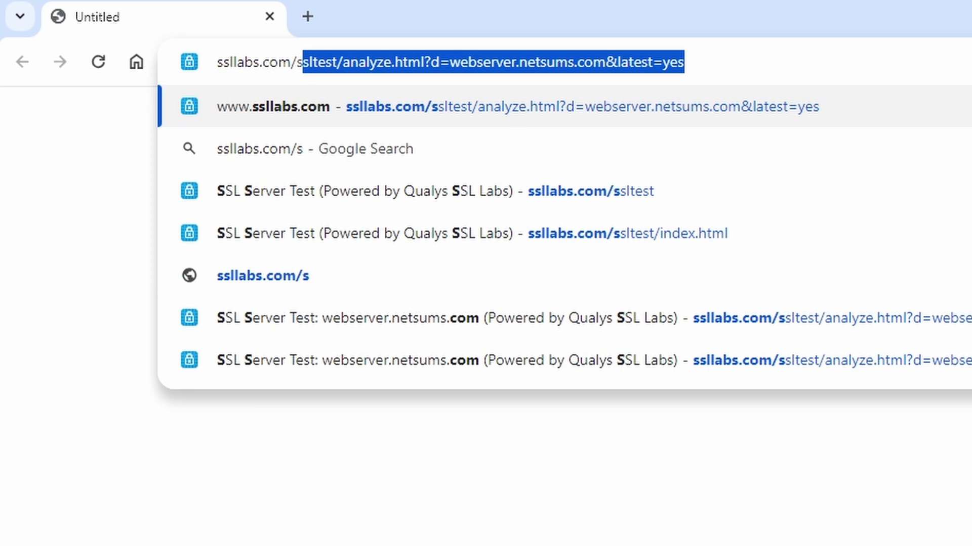
pyautogui.write('sltes')
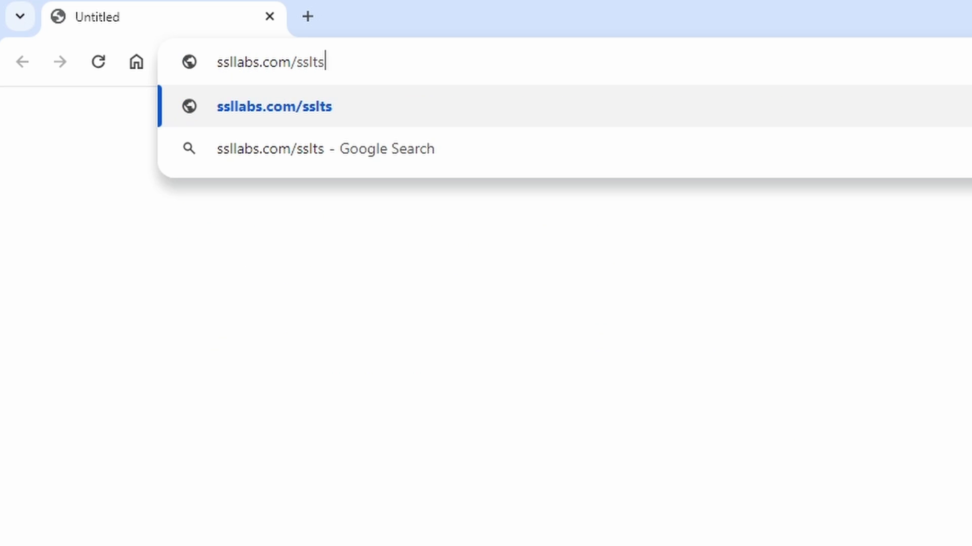
pyautogui.press('BackSpace')
pyautogui.write('est')
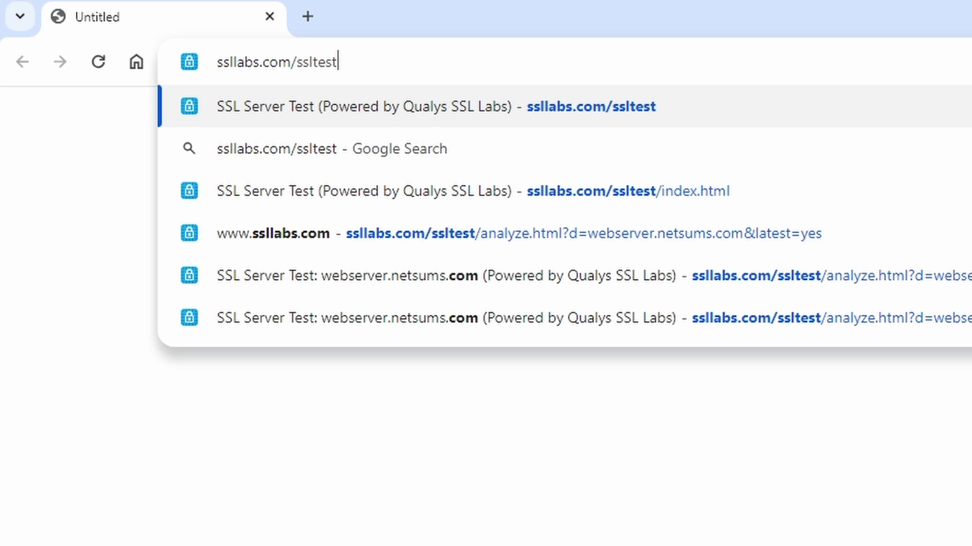
pyautogui.press('Return')
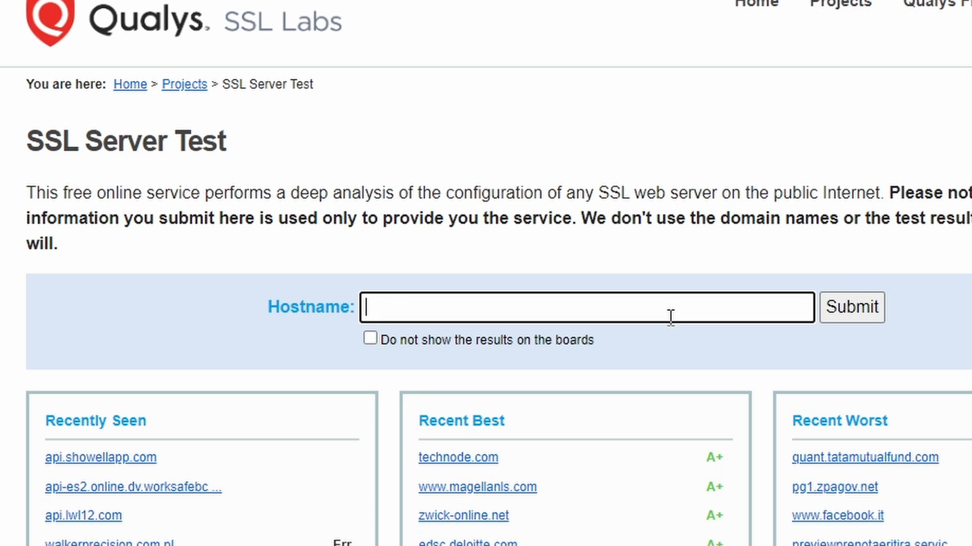
# Run the SSL server test for the hostname webserver.netsums.com
pyautogui.write('webserver.netsu')
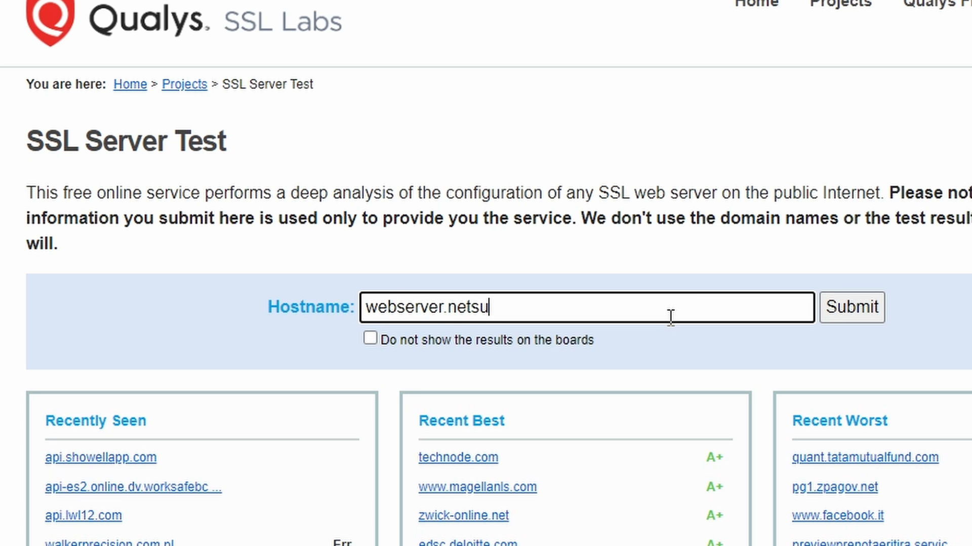
pyautogui.write('ms.com')
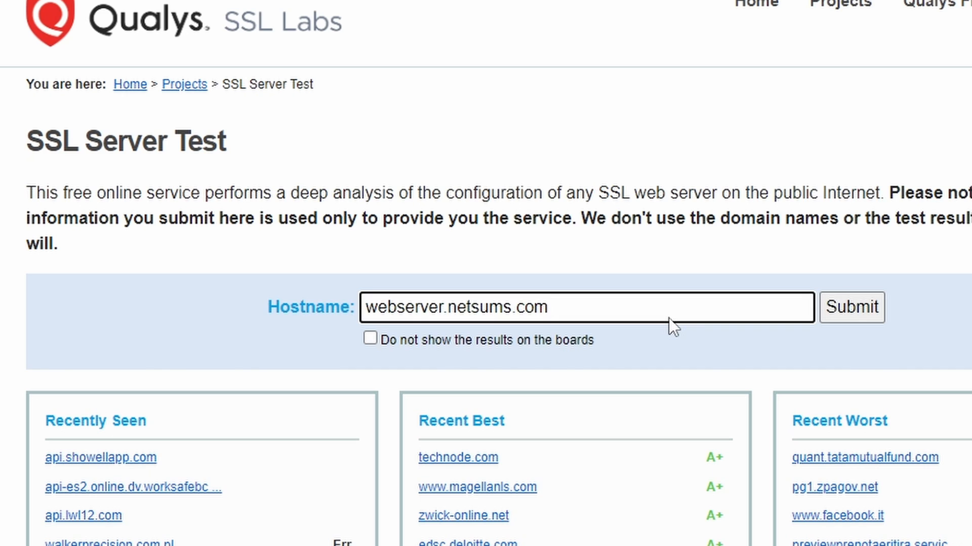
pyautogui.press('Return')
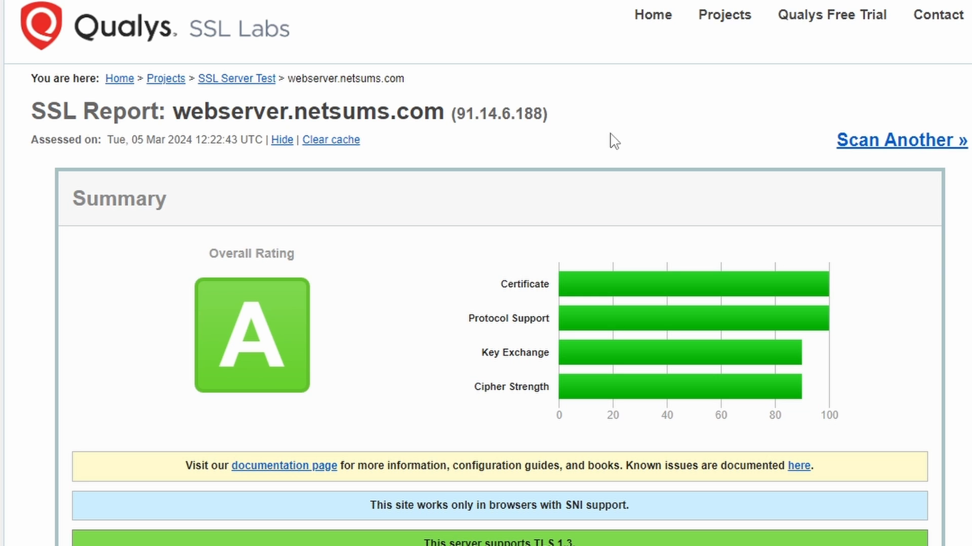
# Review the SSL report's first certificate and expand its certification paths
pyautogui.scroll(-9, 614, 141)
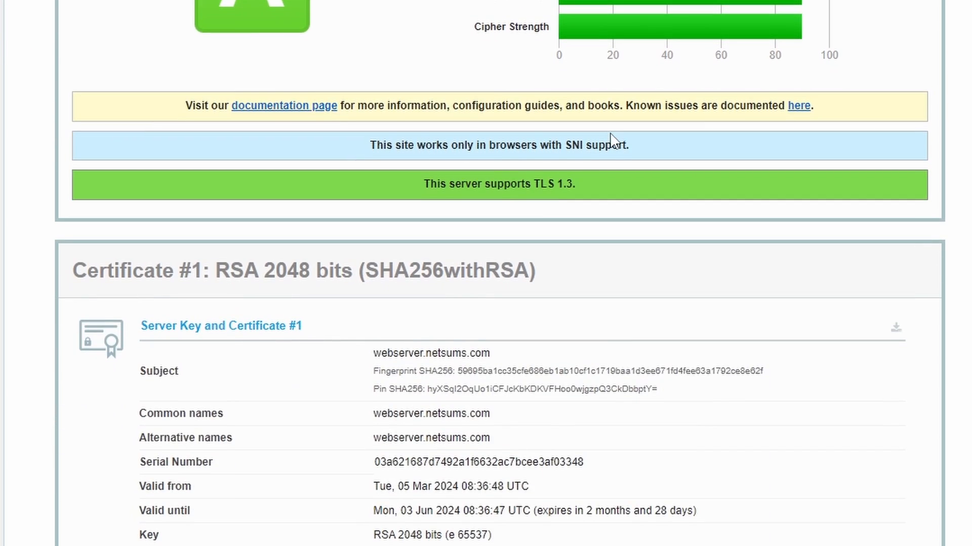
pyautogui.scroll(-14, 613, 141)
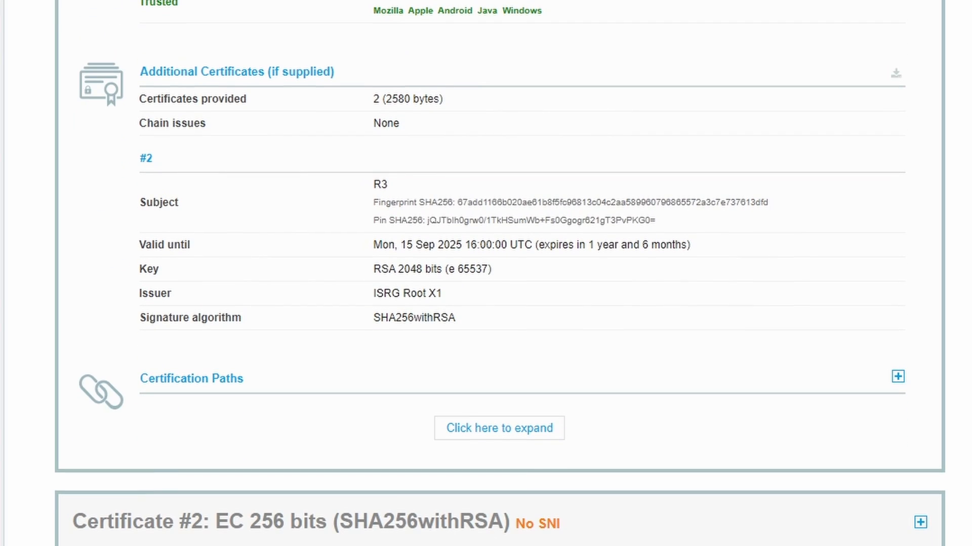
pyautogui.click(535, 435)
pyautogui.scroll(-10, 681, 355)
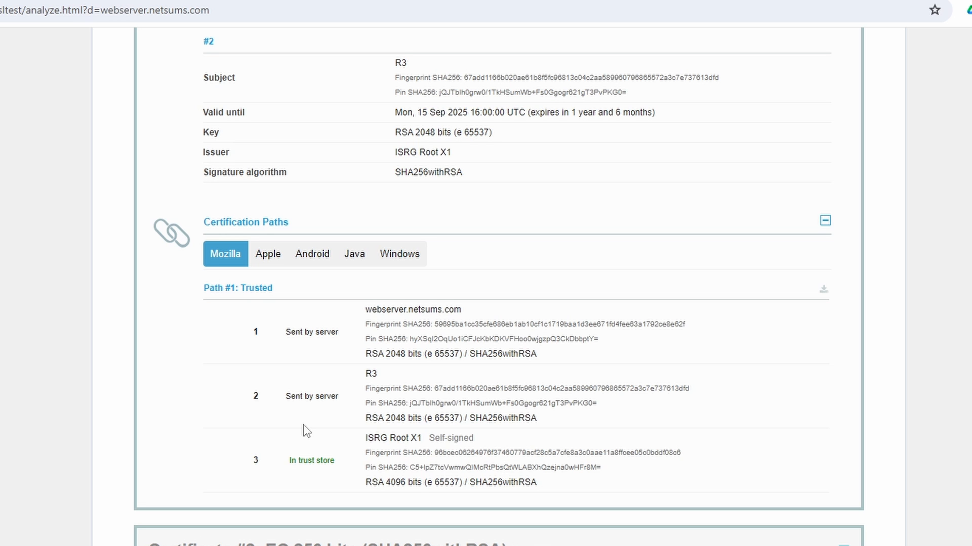
pyautogui.click(243, 11)
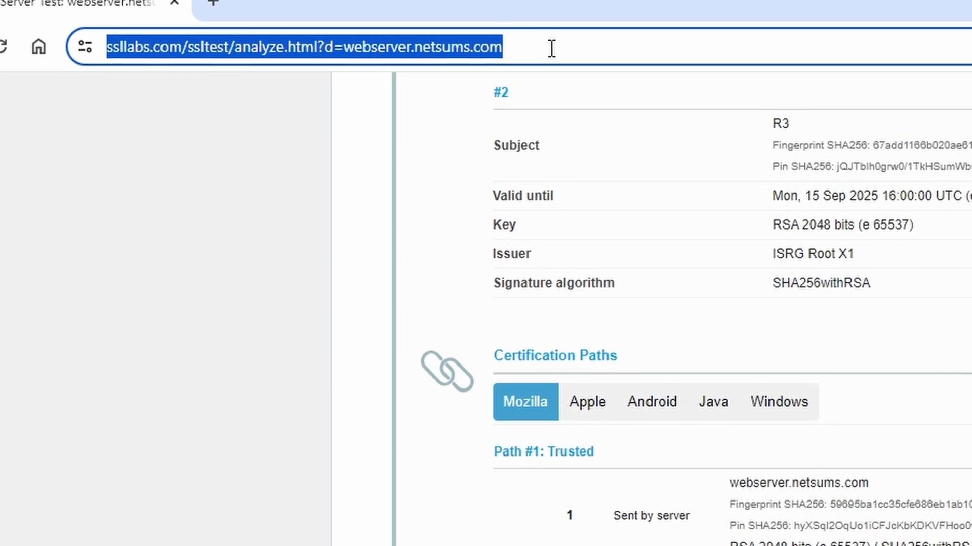
pyautogui.write('web')
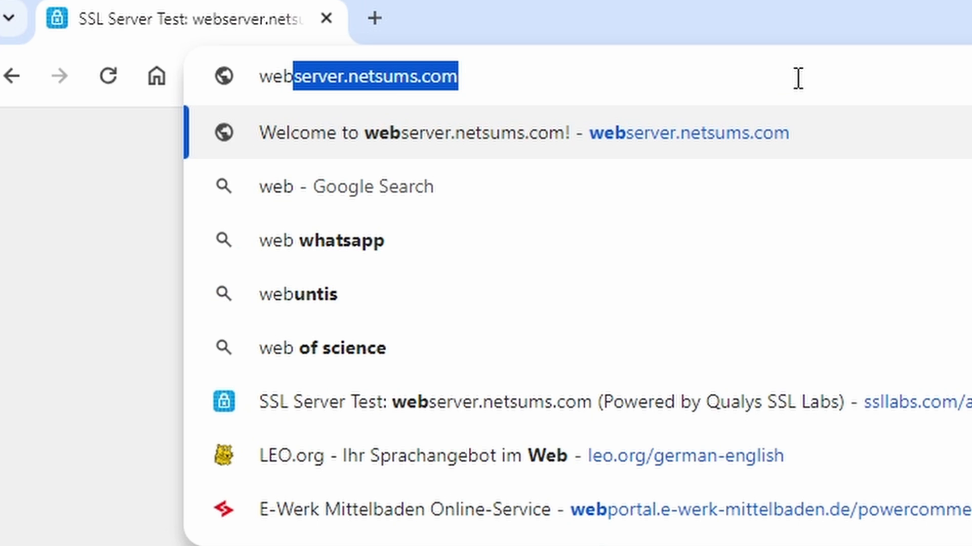
pyautogui.press('Home')
pyautogui.write('https:/')
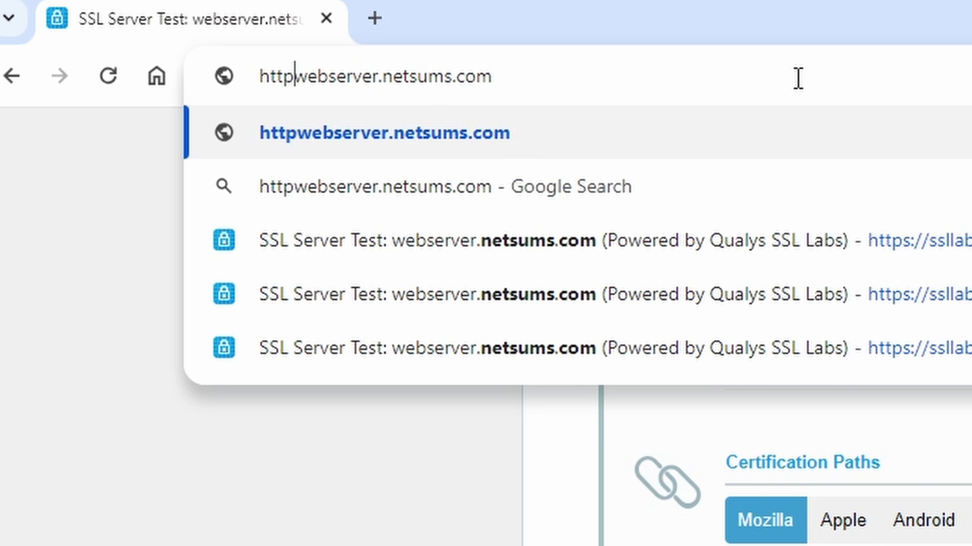
pyautogui.write('/')
pyautogui.press('Return')
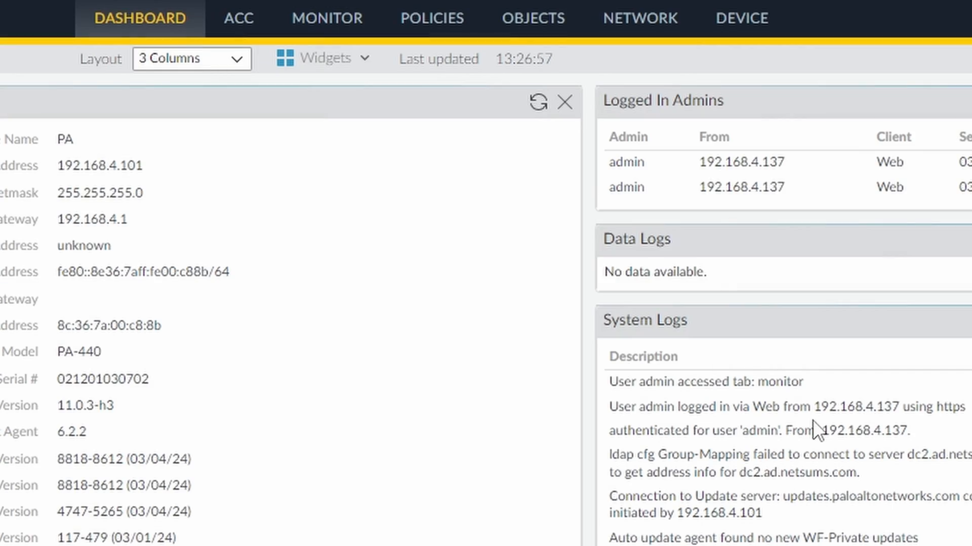
# Open the firewall's traffic log and check the Decrypted column and its entry in the list of available columns
pyautogui.click(338, 28)
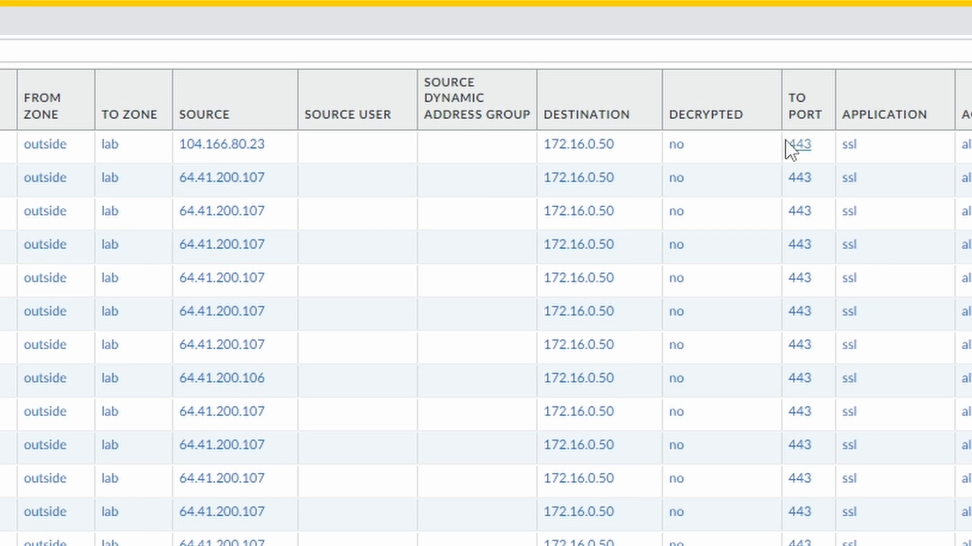
pyautogui.click(767, 117)
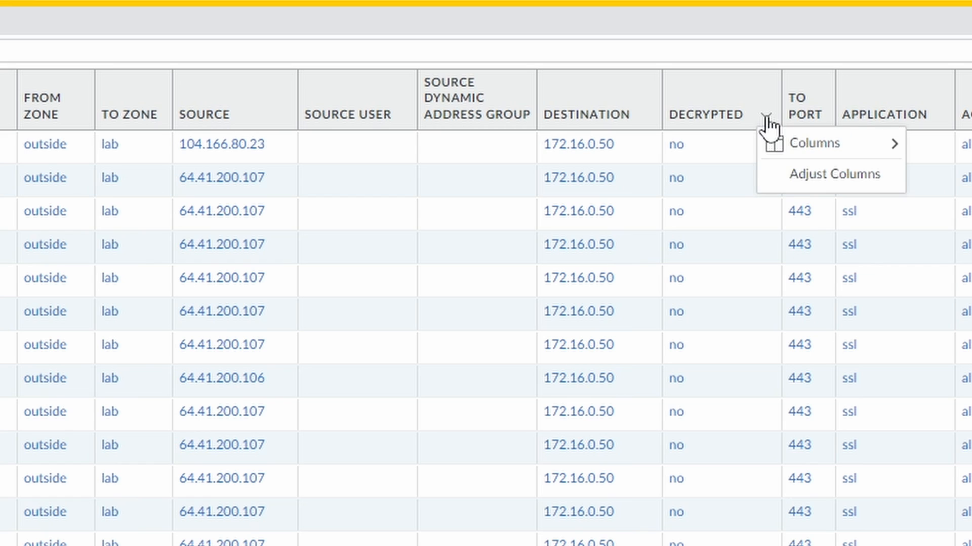
pyautogui.click(729, 184)
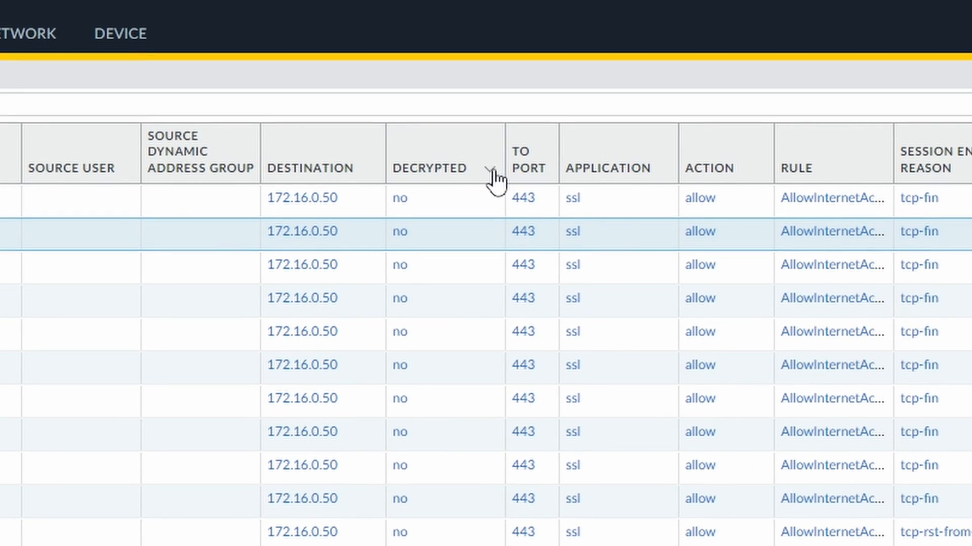
pyautogui.click(584, 152)
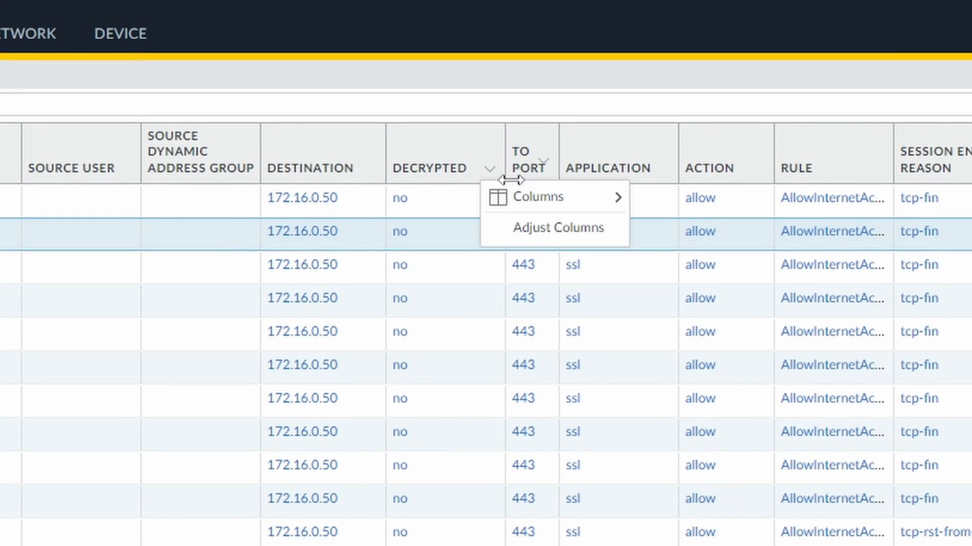
pyautogui.moveTo(587, 203)
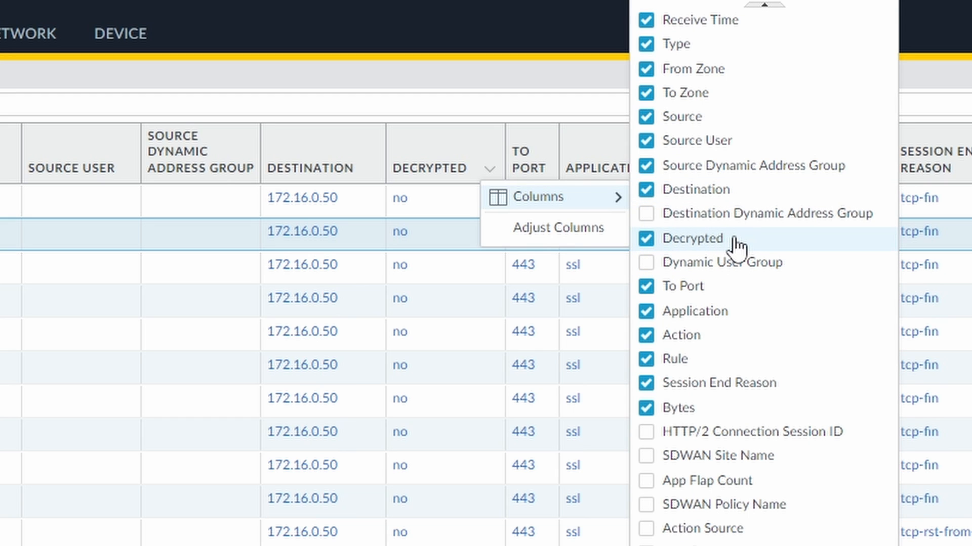
pyautogui.click(457, 274)
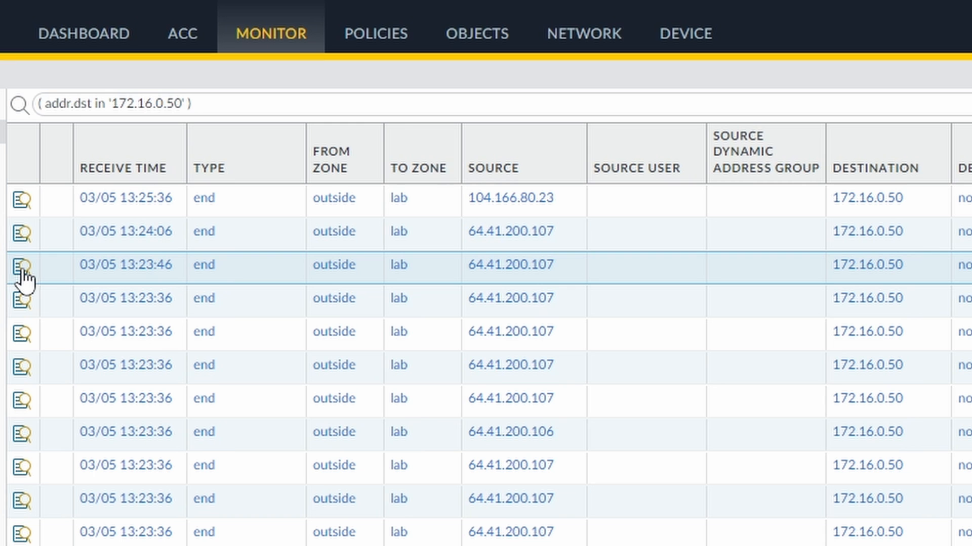
# Inspect the Decrypted flag in the detailed view of the 03/05 13:23:46 log entry and close the view
pyautogui.click(22, 266)
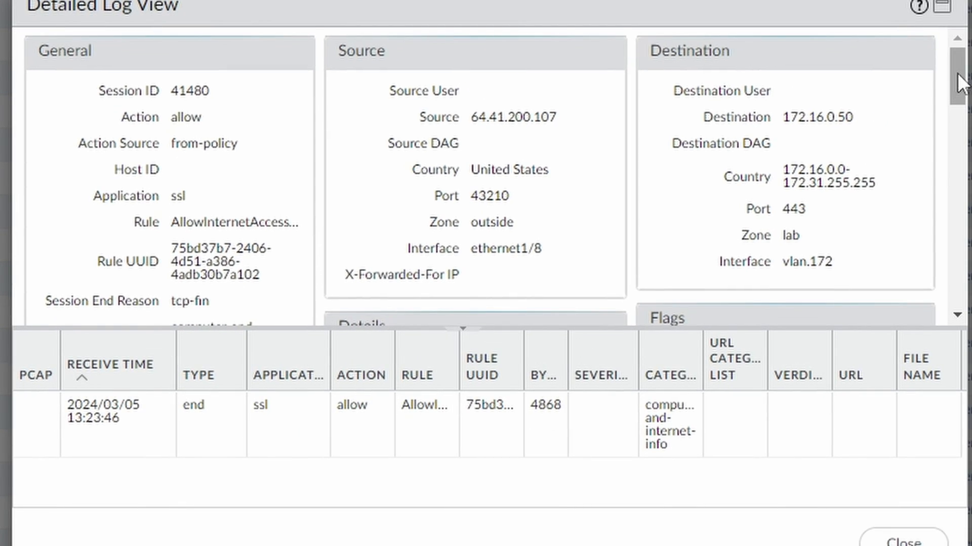
pyautogui.moveTo(957, 77); pyautogui.dragTo(967, 130)
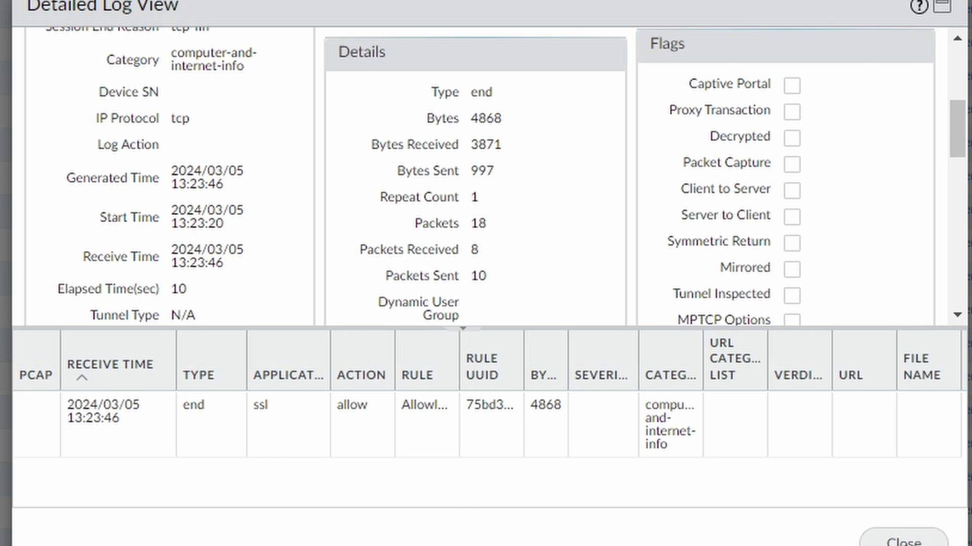
pyautogui.click(903, 541)
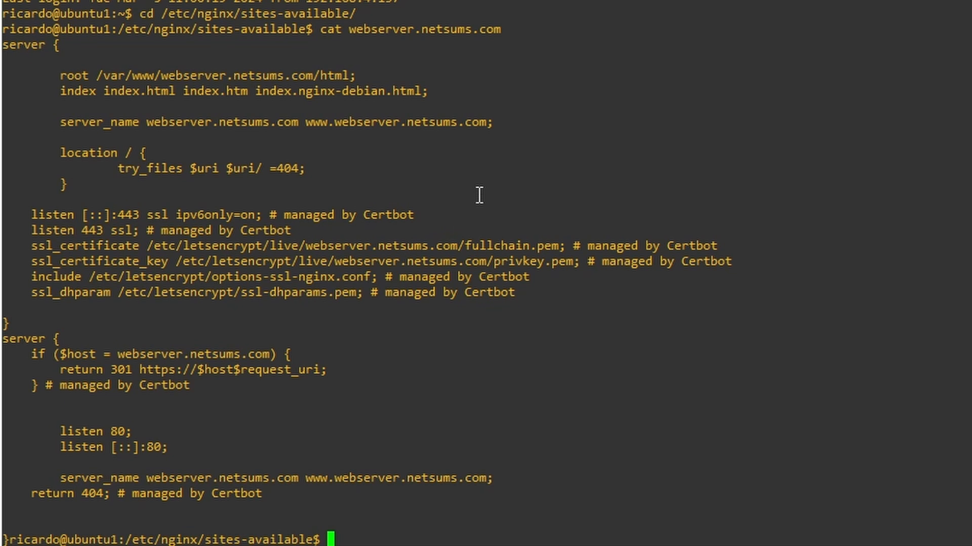
# Highlight the certificate and private key paths in the terminal's nginx configuration, and select fullchain.pem in C:\Temp
pyautogui.moveTo(148, 245); pyautogui.dragTo(565, 246)
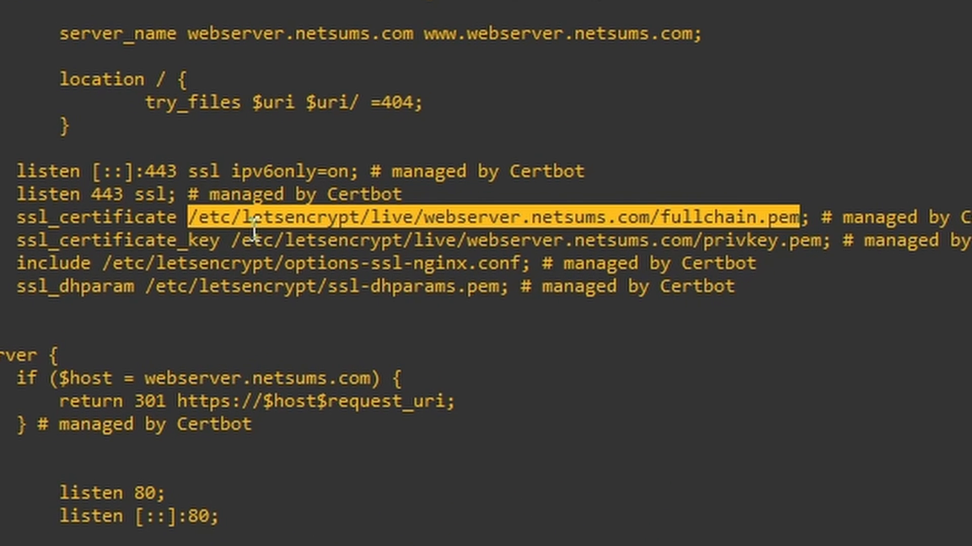
pyautogui.moveTo(231, 242); pyautogui.dragTo(823, 241)
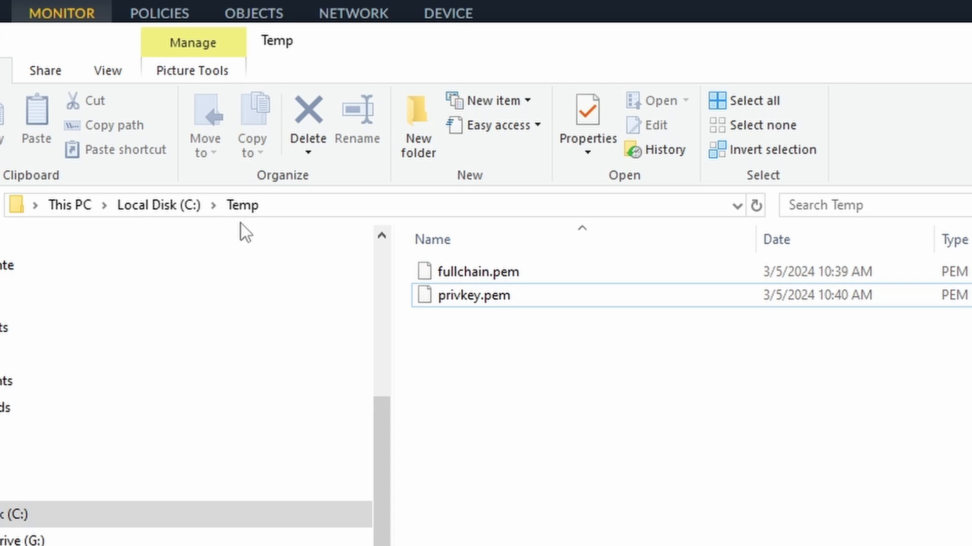
pyautogui.click(500, 276)
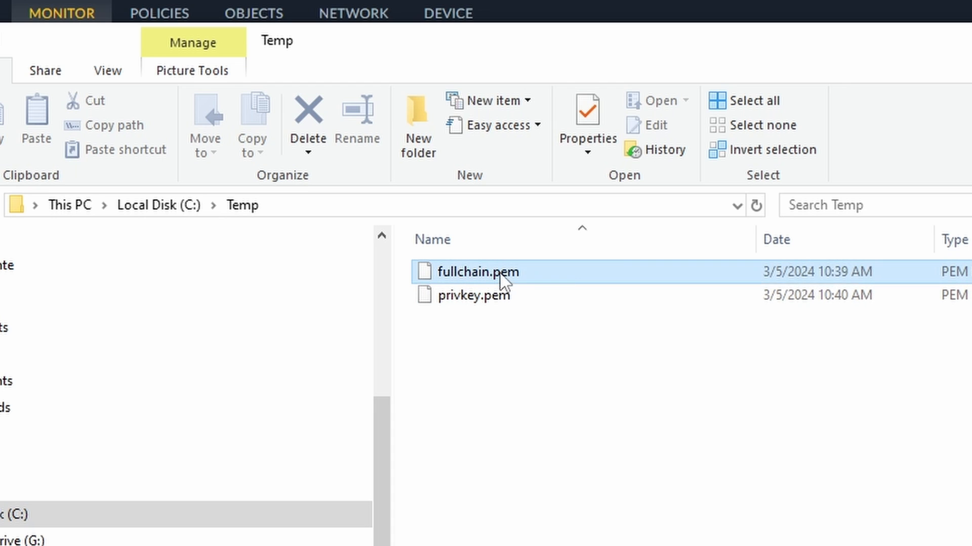
# Open fullchain.pem from C:\Temp in Notepad++ and look through its contents from beginning to end
pyautogui.rightClick(502, 277)
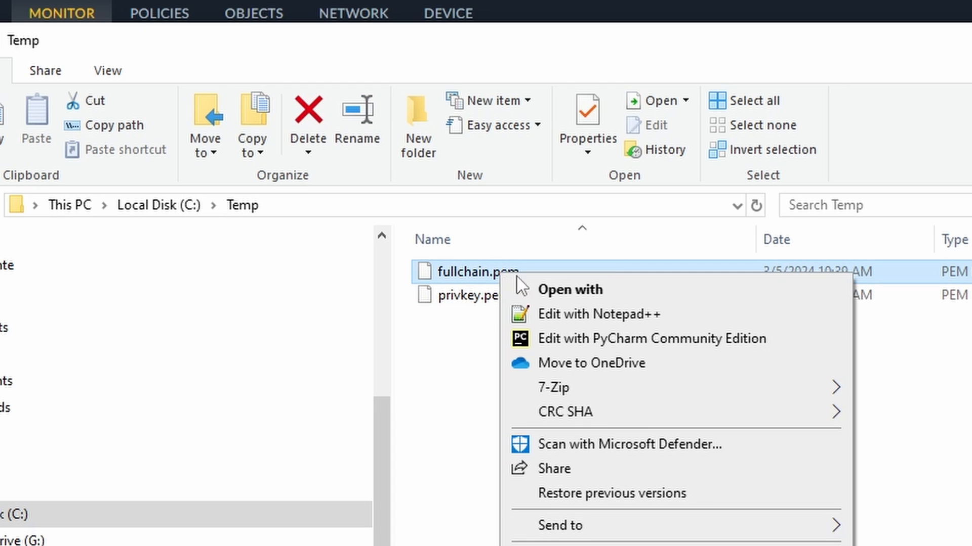
pyautogui.click(649, 316)
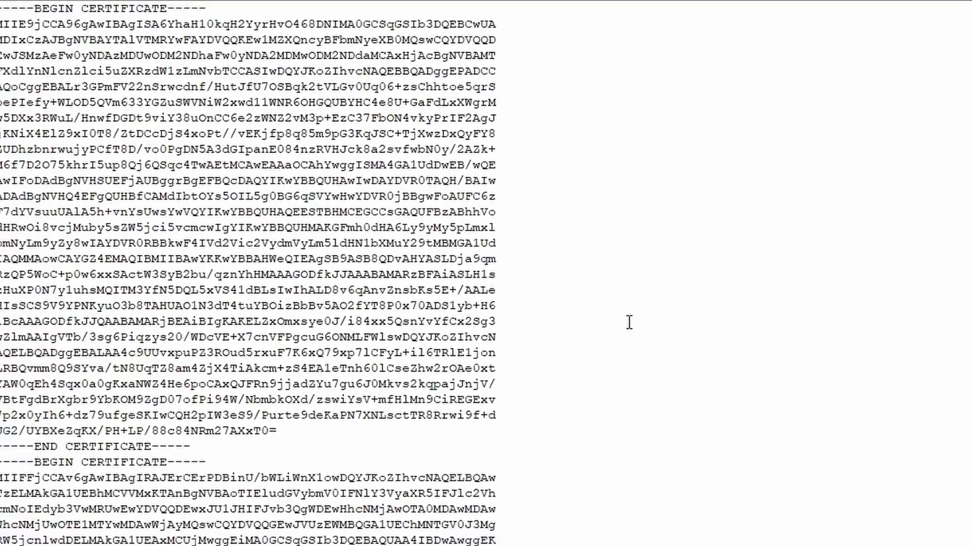
pyautogui.click(629, 320)
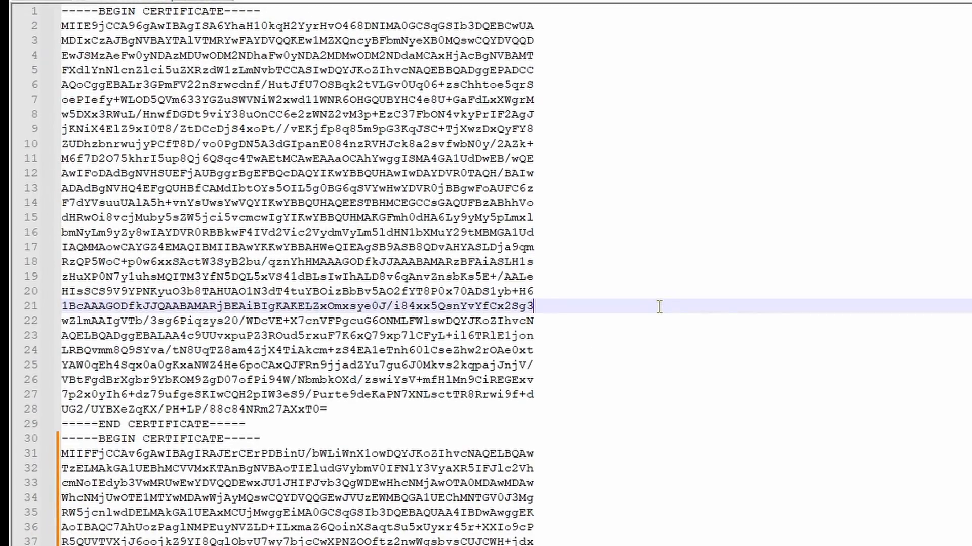
pyautogui.scroll(-13, 600, 318)
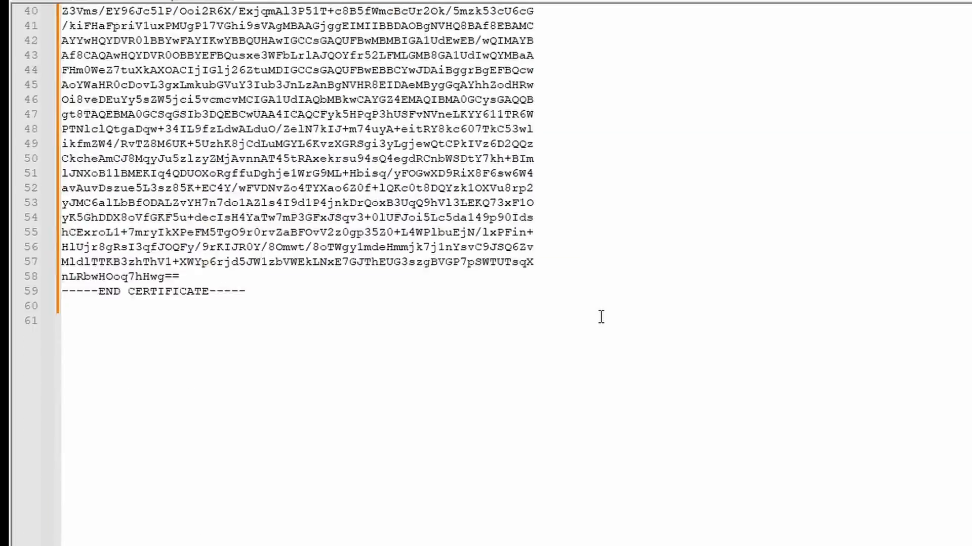
pyautogui.scroll(13, 600, 317)
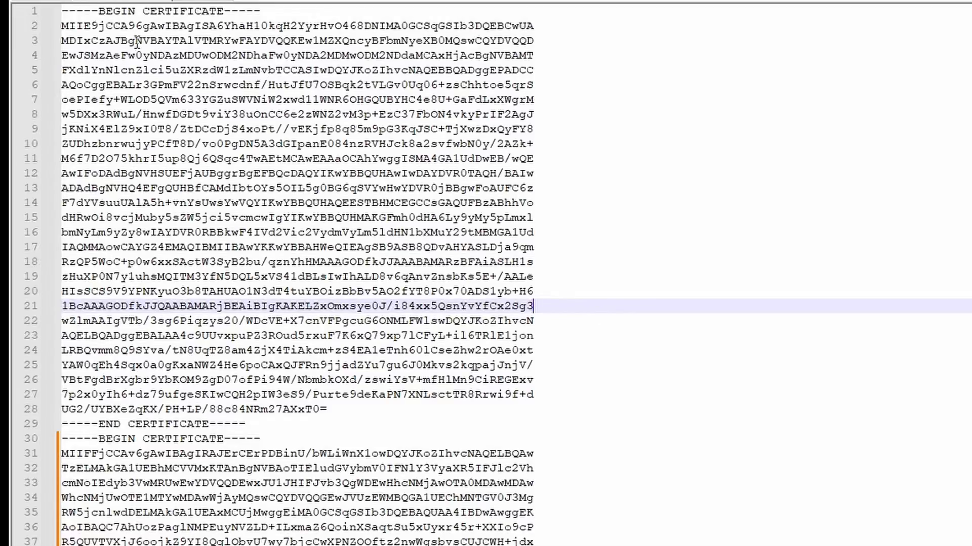
# Highlight the two certificate blocks in fullchain.pem, lines 1 to 29 and lines 30 to 59, to examine the chain
pyautogui.moveTo(35, 11); pyautogui.dragTo(43, 426)
pyautogui.scroll(-5, 424, 331)
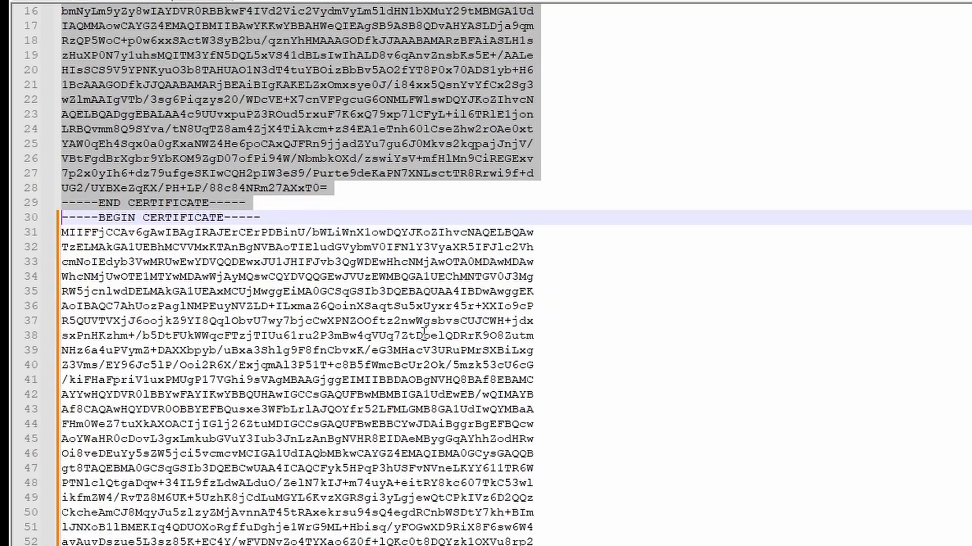
pyautogui.moveTo(16, 223); pyautogui.dragTo(29, 542)
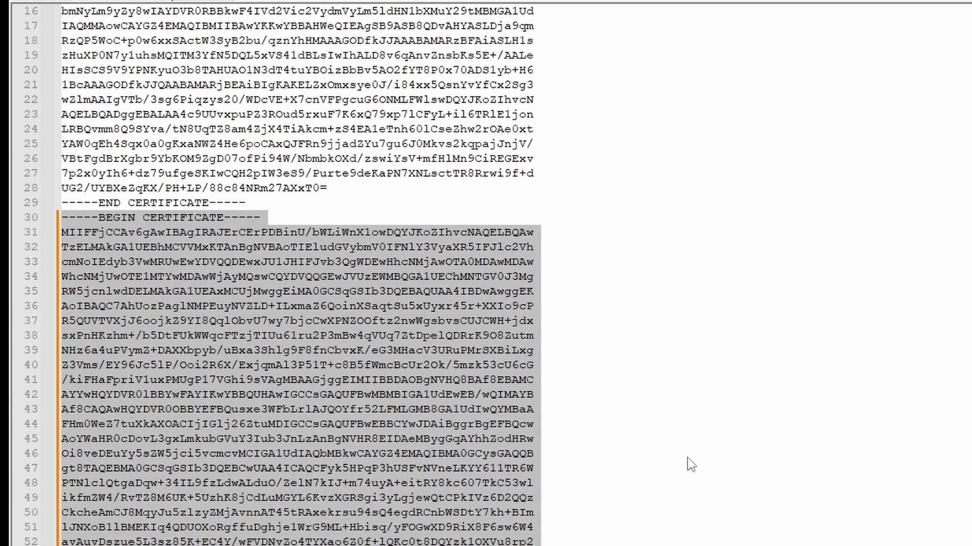
pyautogui.scroll(5, 693, 455)
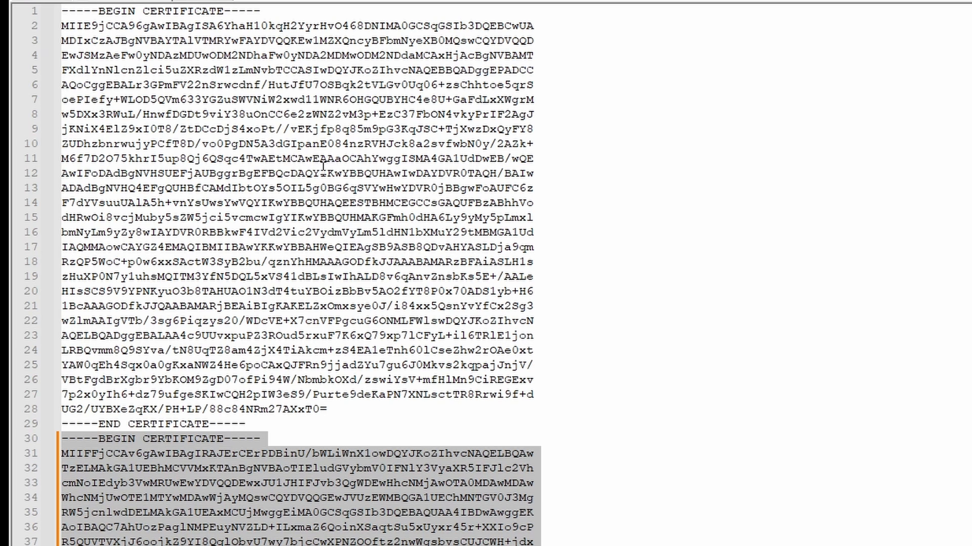
pyautogui.scroll(-12, 227, 226)
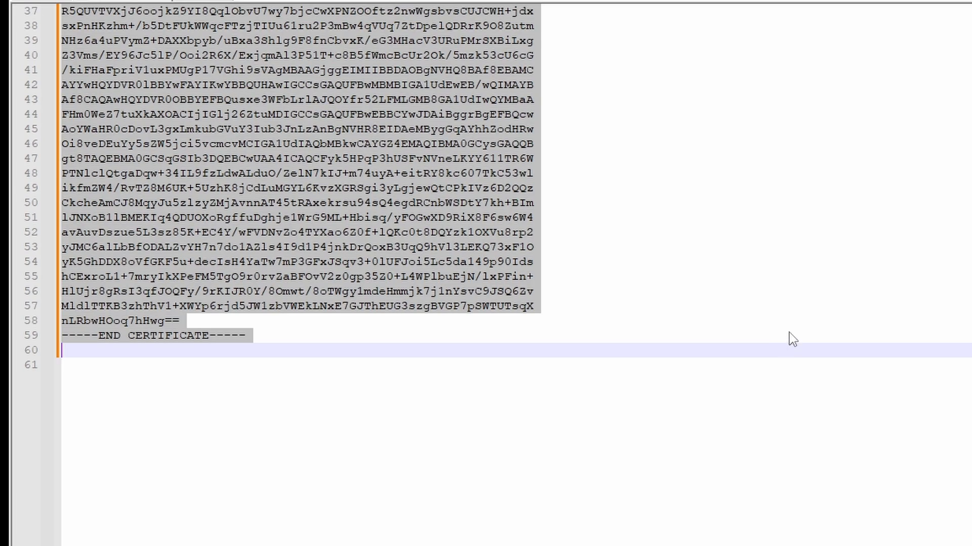
pyautogui.scroll(12, 789, 338)
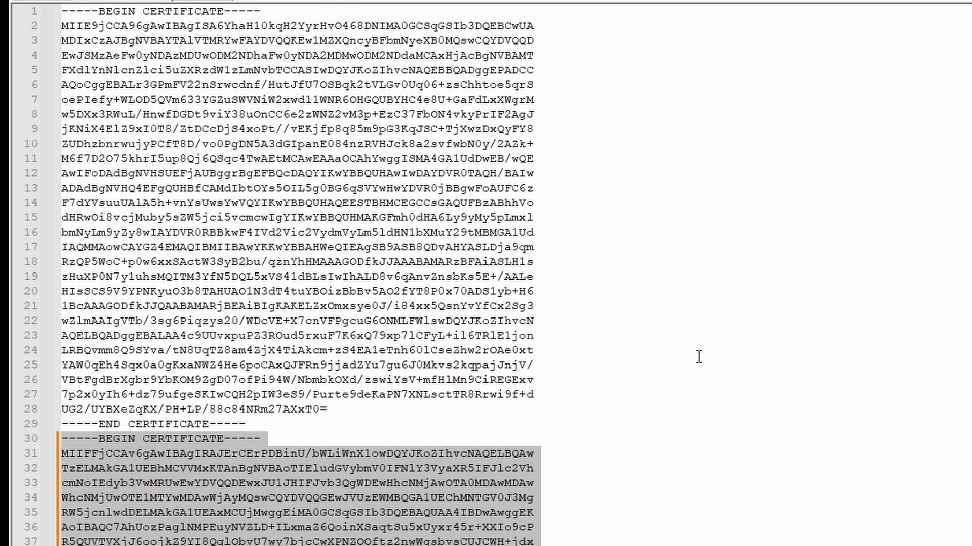
pyautogui.scroll(-2, 699, 357)
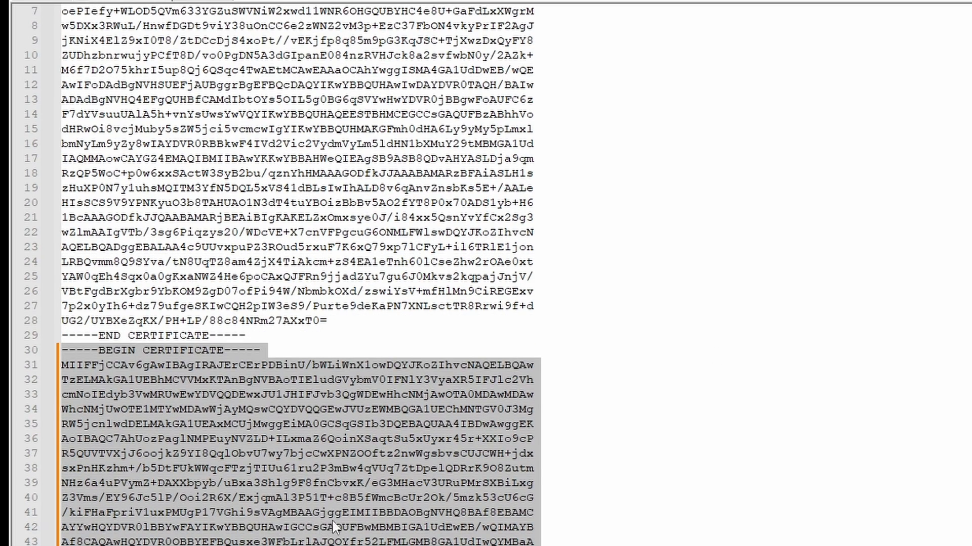
pyautogui.scroll(-2, 636, 487)
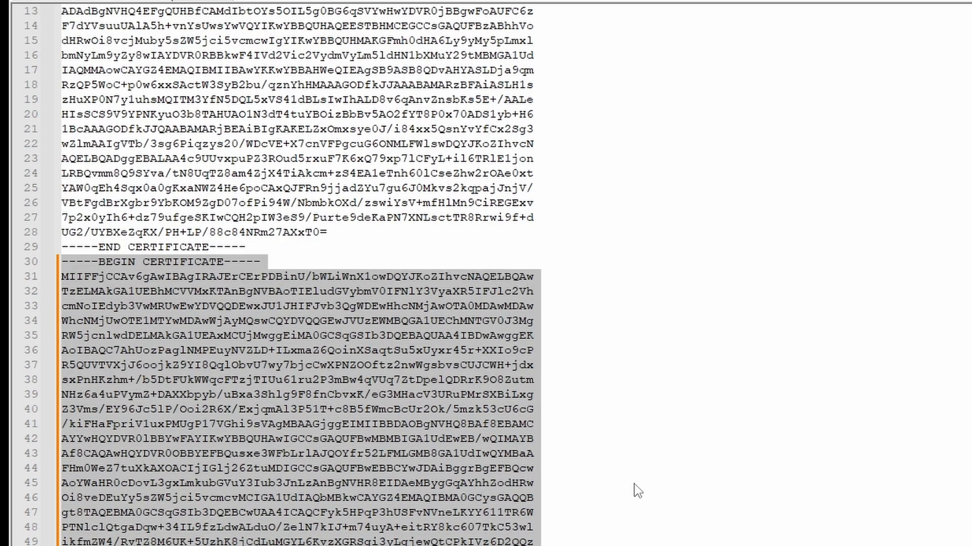
pyautogui.scroll(-2, 634, 484)
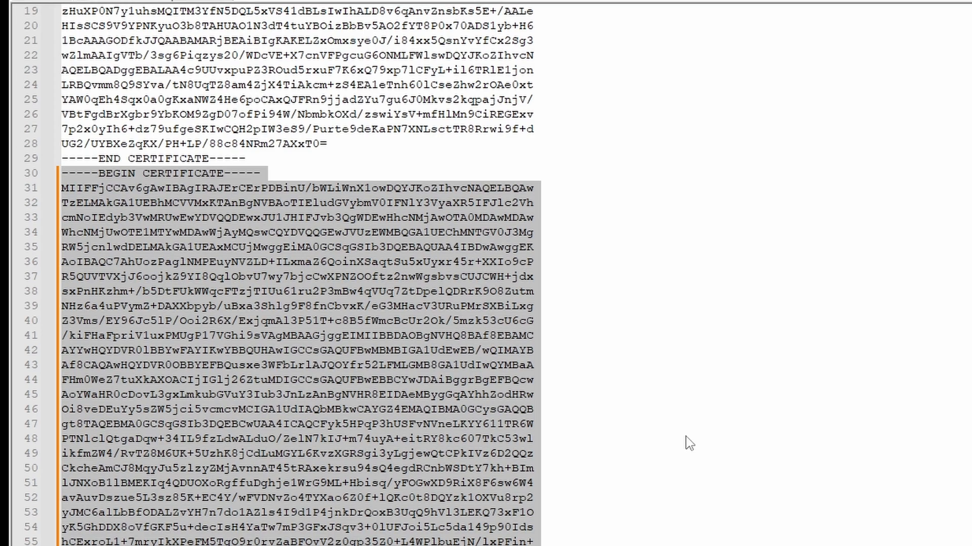
pyautogui.scroll(6, 683, 436)
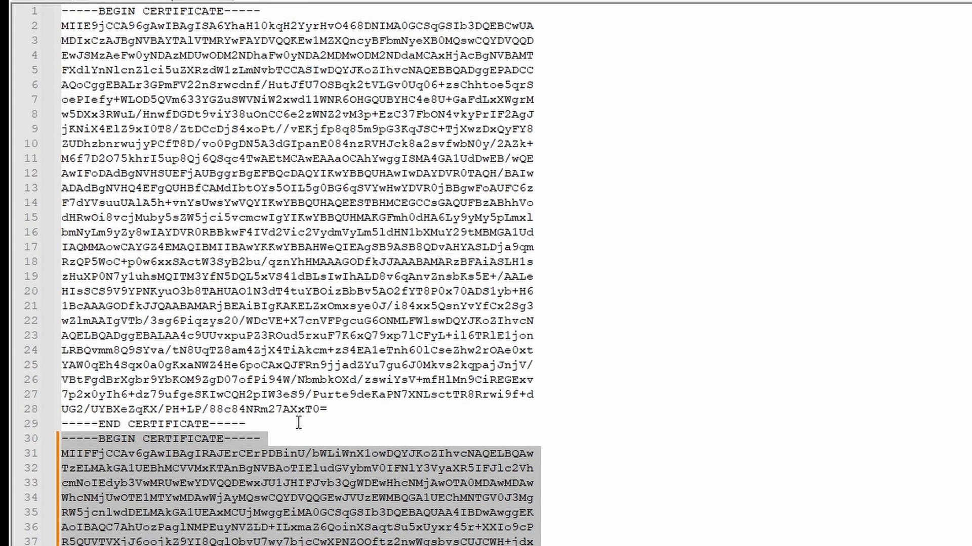
pyautogui.moveTo(299, 423); pyautogui.dragTo(62, 10)
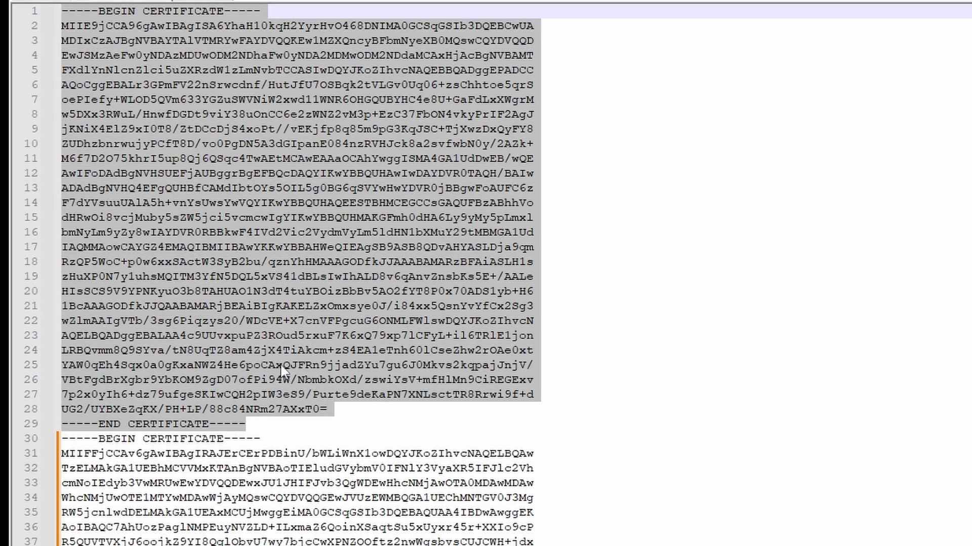
pyautogui.click(651, 338)
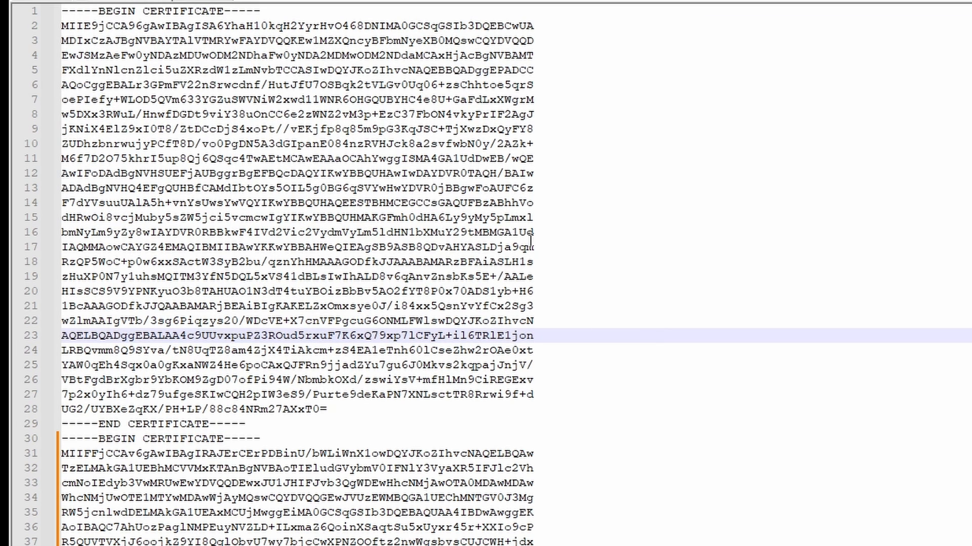
pyautogui.click(578, 242)
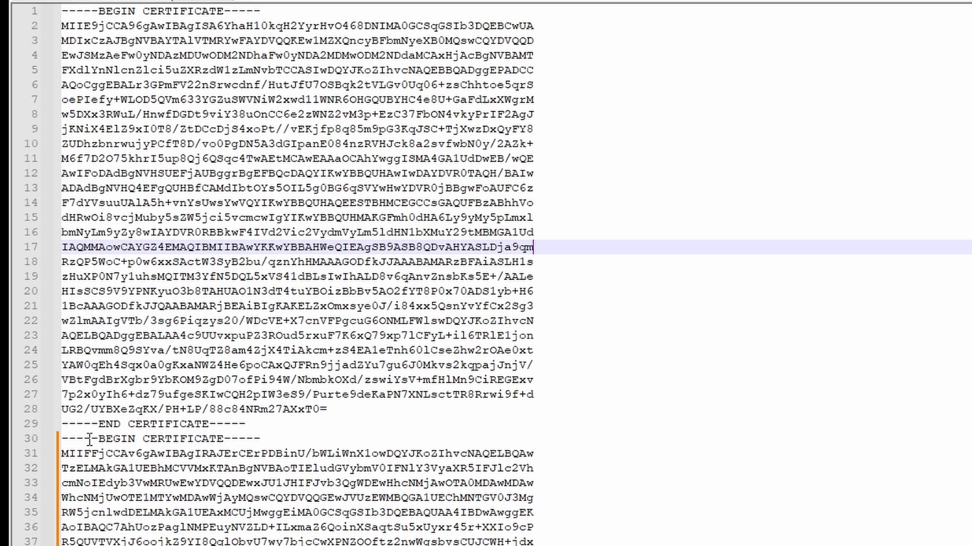
# Delete the second certificate block, from line 30 to the end, from fullchain.pem
pyautogui.moveTo(21, 441); pyautogui.dragTo(405, 545)
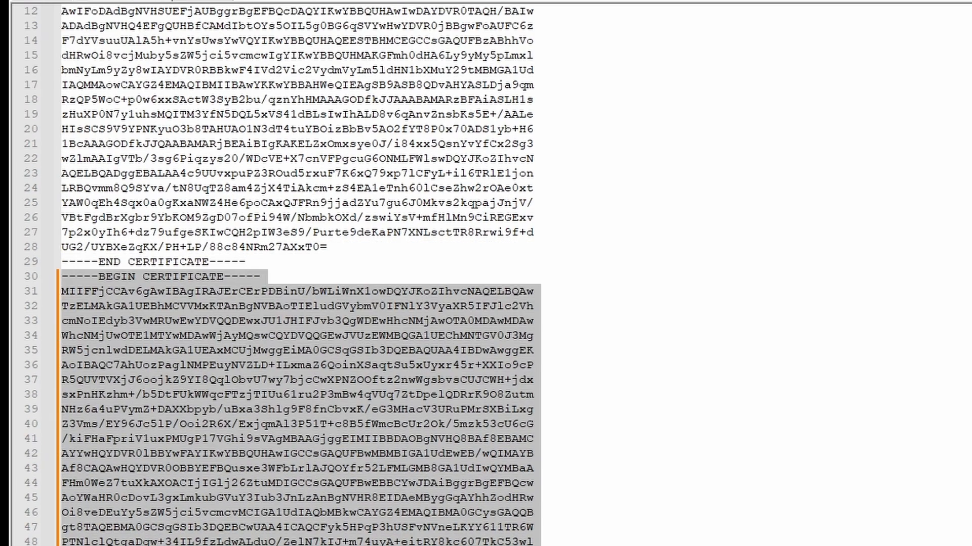
pyautogui.press('Delete')
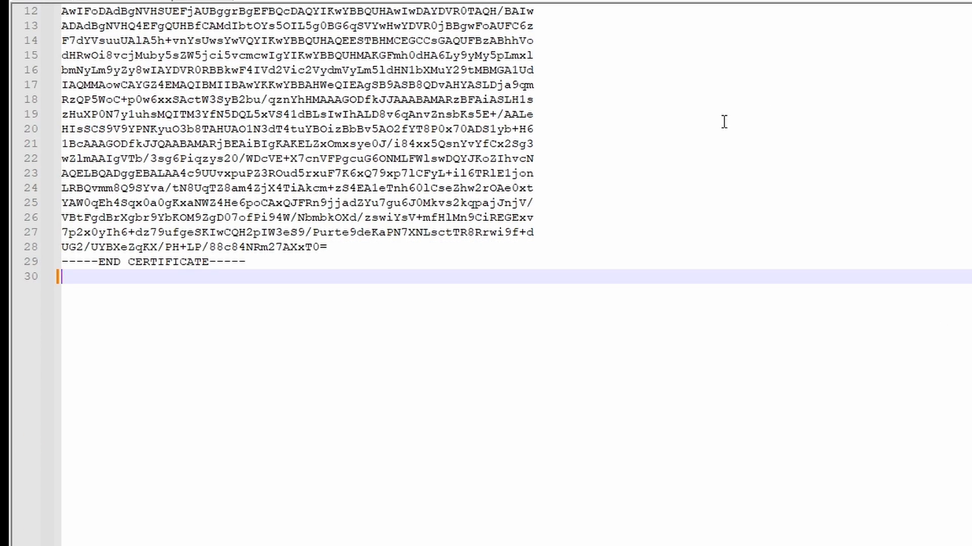
pyautogui.click(724, 121)
pyautogui.scroll(4, 697, 129)
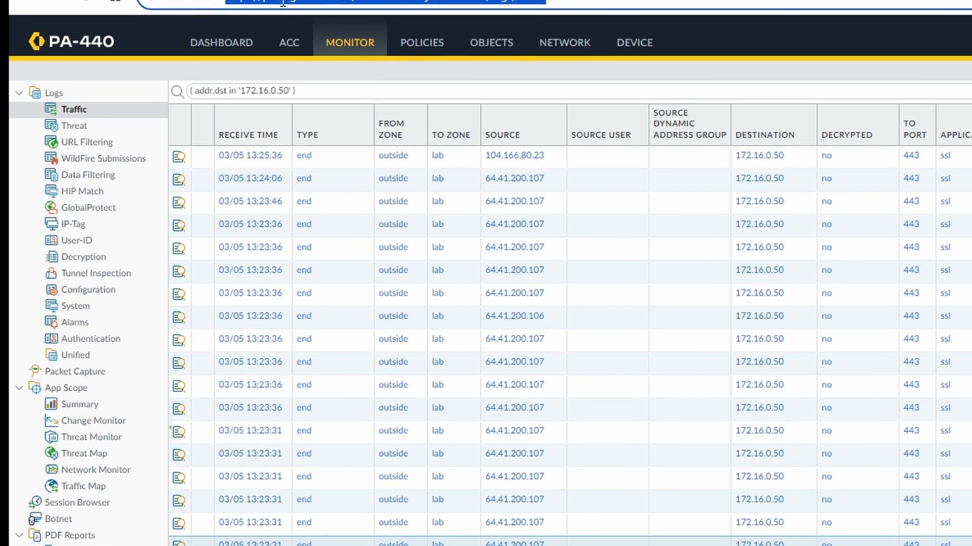
# Switch to the browser and open webserver.netsums.com in place of the firewall's traffic log
pyautogui.click(282, 17)
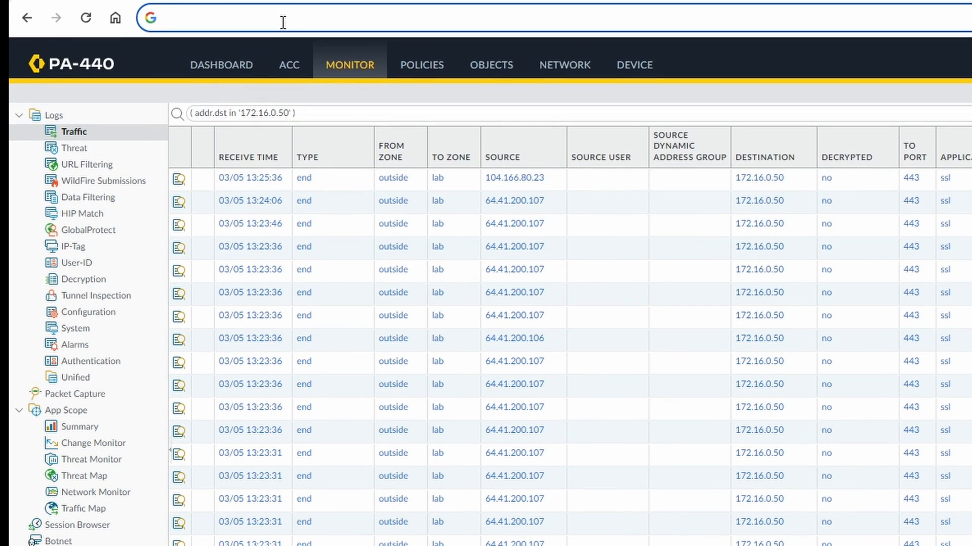
pyautogui.write('web')
pyautogui.press('Return')
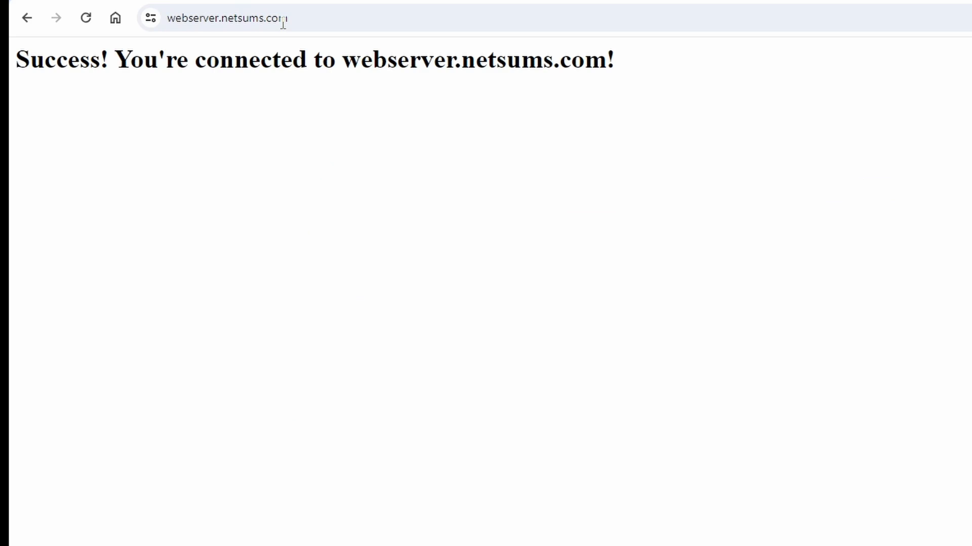
# Open the site's certificate details and select the R3 intermediate certificate in the hierarchy
pyautogui.click(184, 32)
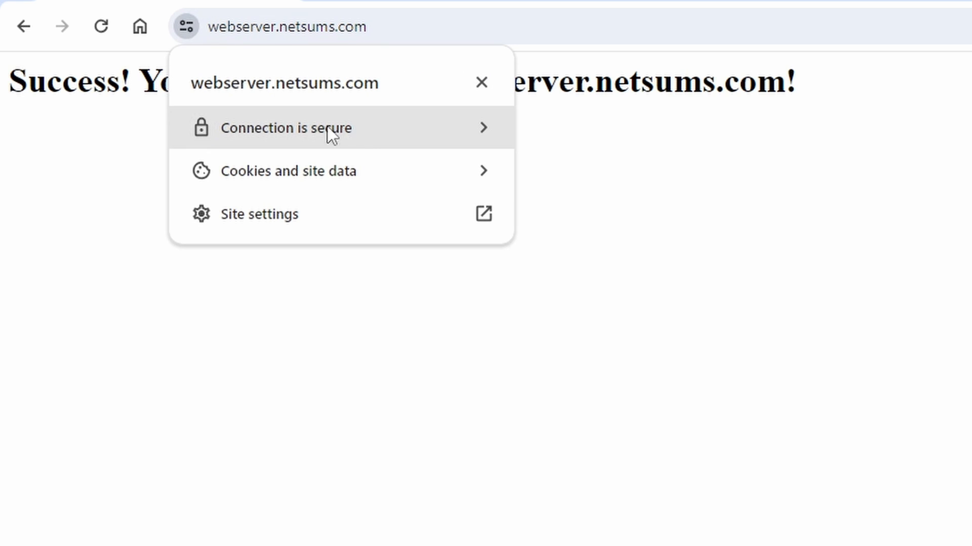
pyautogui.click(378, 128)
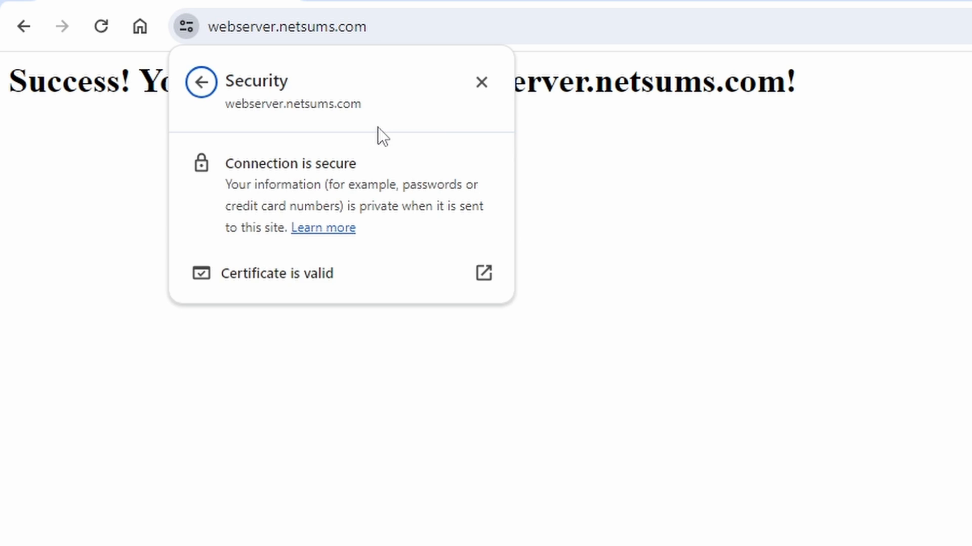
pyautogui.click(332, 279)
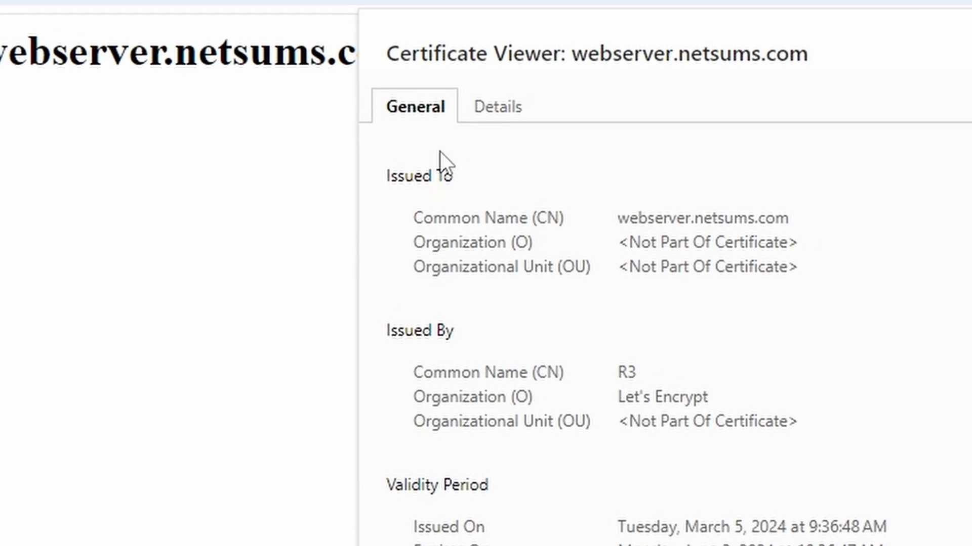
pyautogui.click(498, 106)
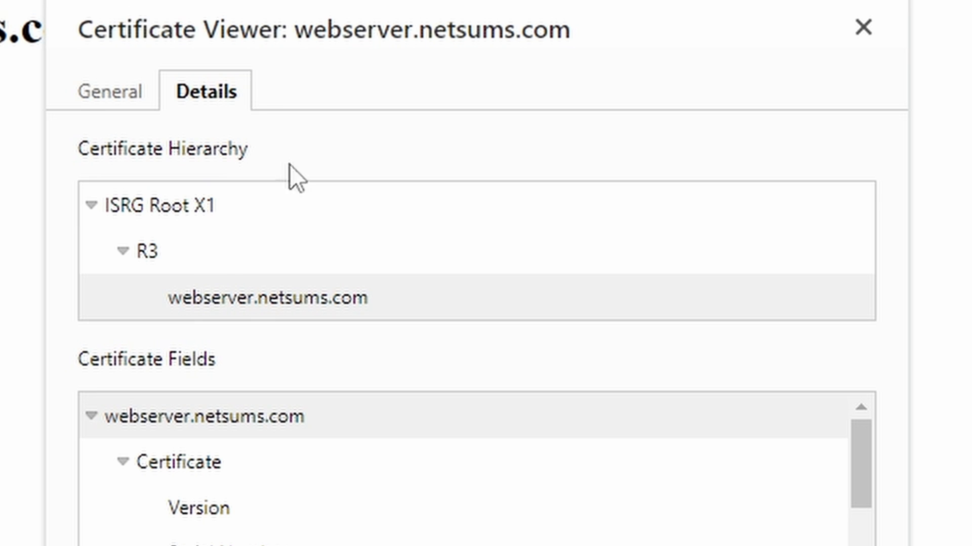
pyautogui.click(306, 243)
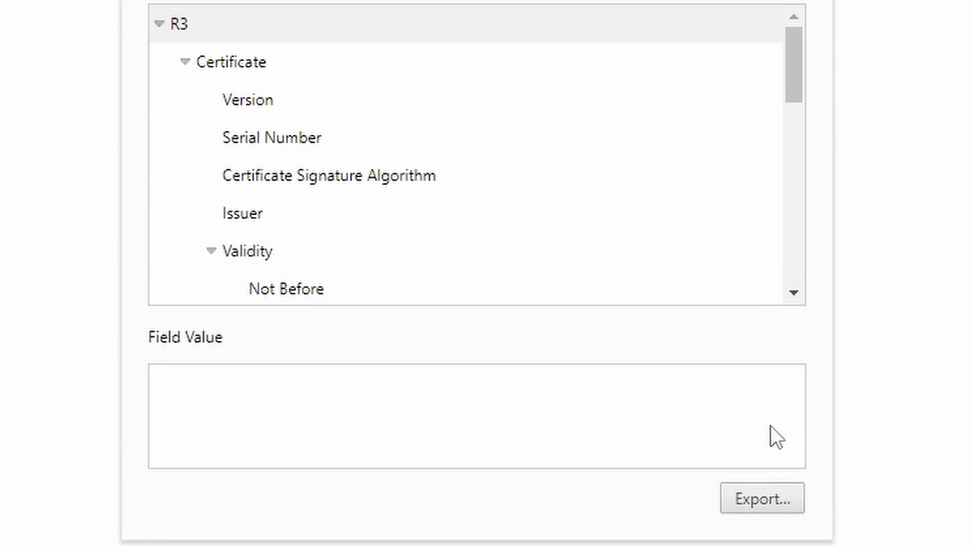
# Export the R3 certificate to C:\Temp as R3.crt in Base64-encoded ASCII, single certificate format, and close the certificate viewer
pyautogui.click(764, 498)
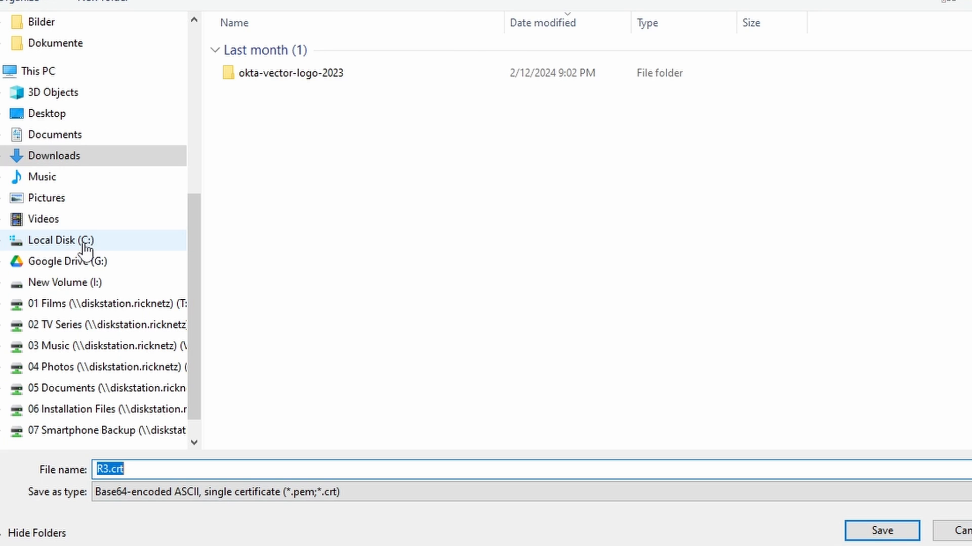
pyautogui.click(85, 241)
pyautogui.doubleClick(294, 387)
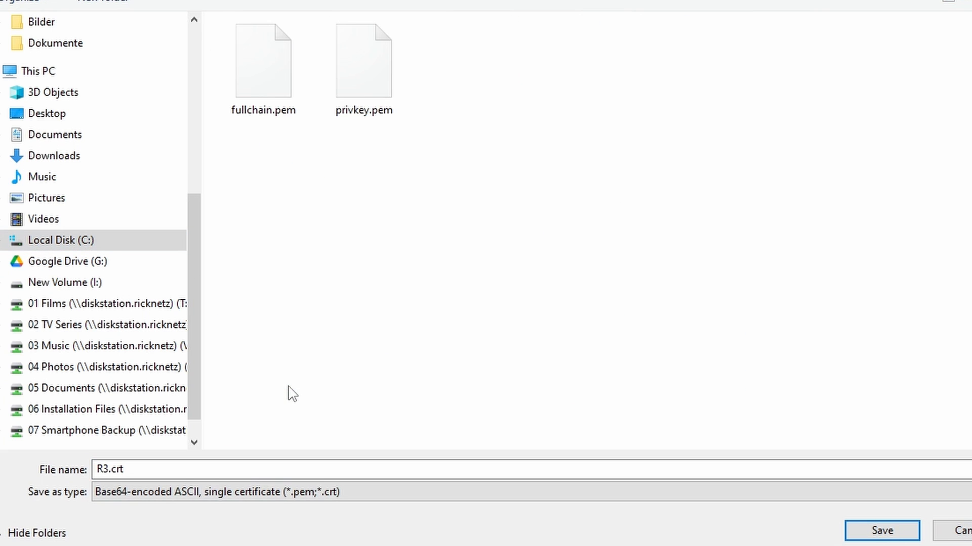
pyautogui.click(882, 532)
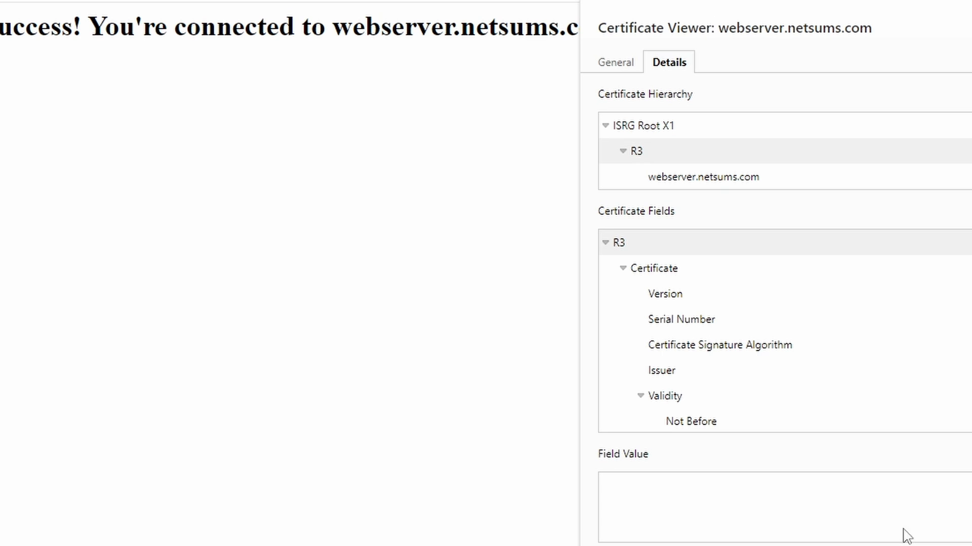
pyautogui.press('Escape')
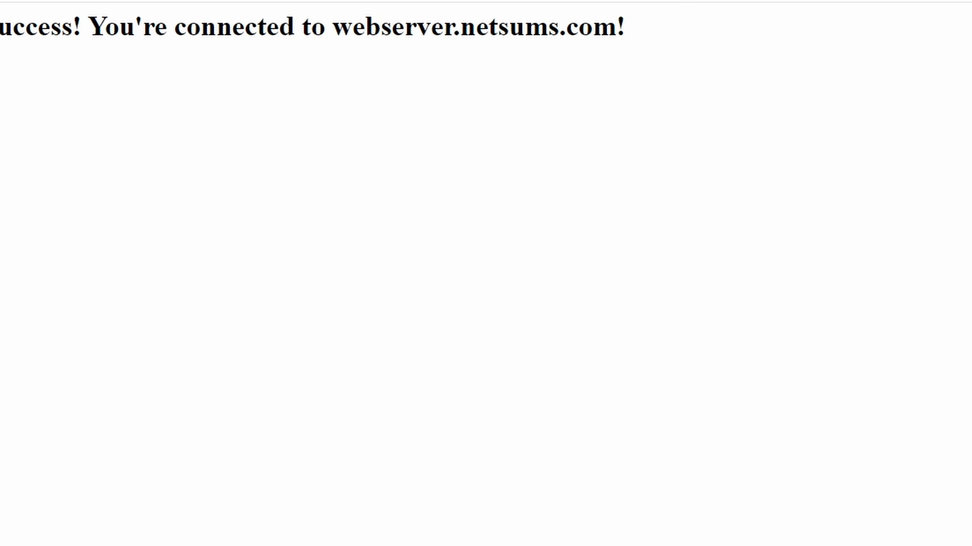
# Open R3.crt from the C:\Temp folder in Notepad++ and copy its entire certificate text
pyautogui.hotkey('alt', 'Tab')
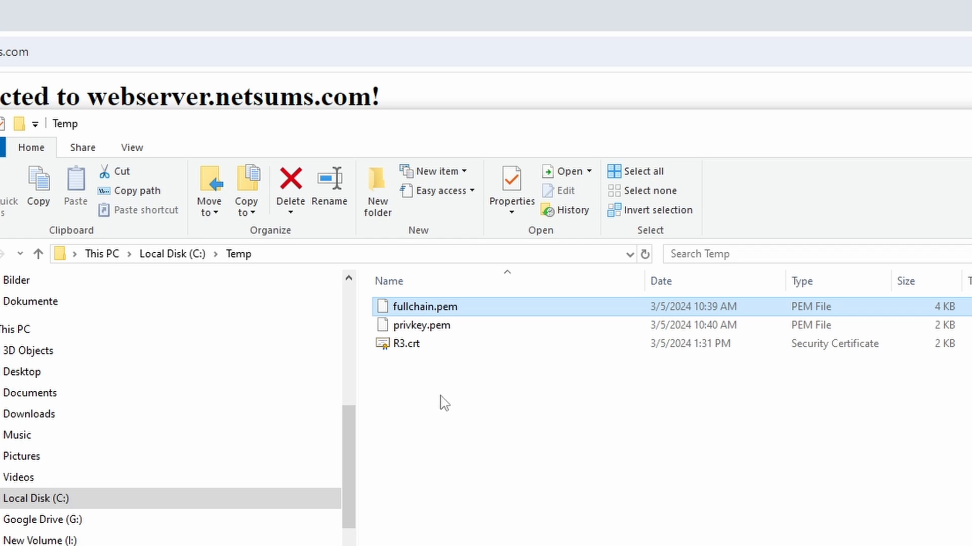
pyautogui.click(410, 346)
pyautogui.rightClick(410, 346)
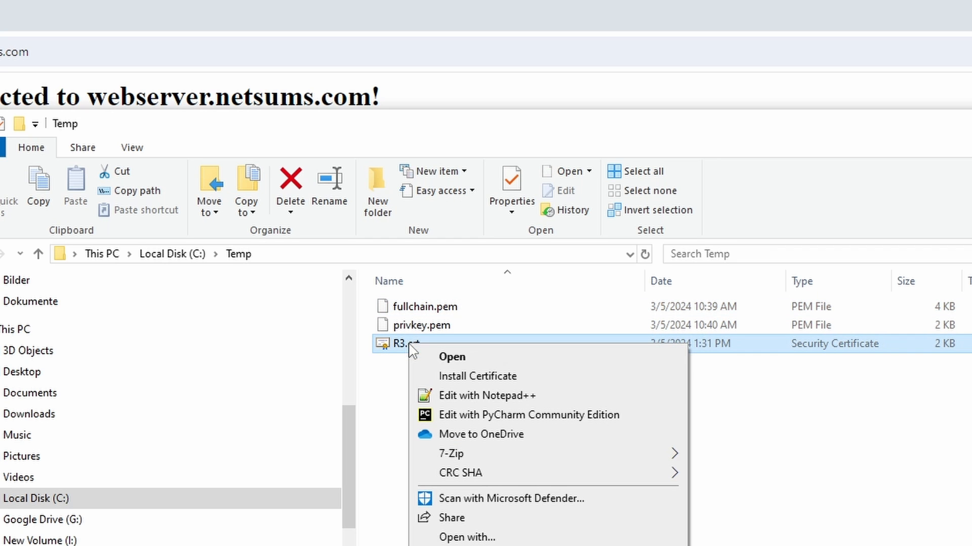
pyautogui.click(509, 400)
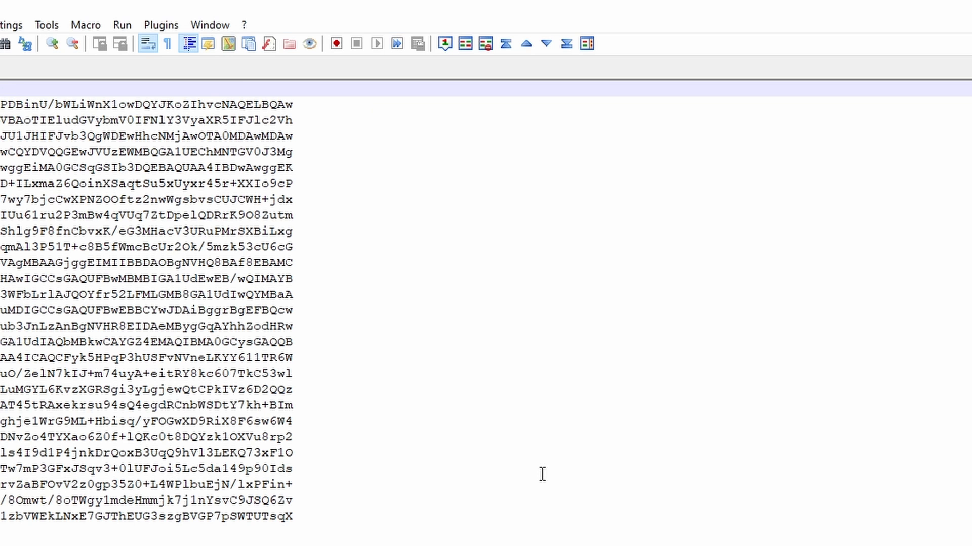
pyautogui.hotkey('ctrl', 'a')
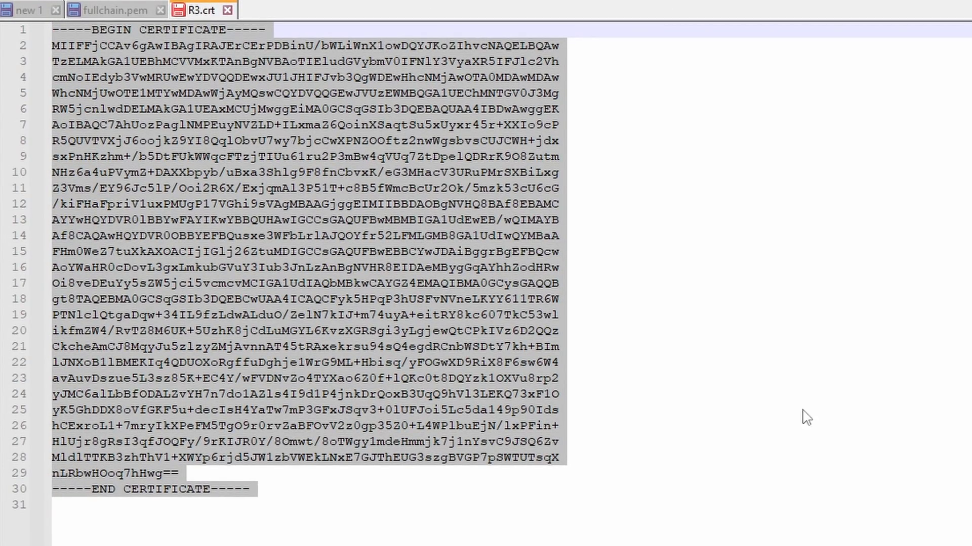
# Paste the R3 certificate block into fullchain.pem from line 30, directly below the first certificate, and review the combined chain
pyautogui.click(119, 10)
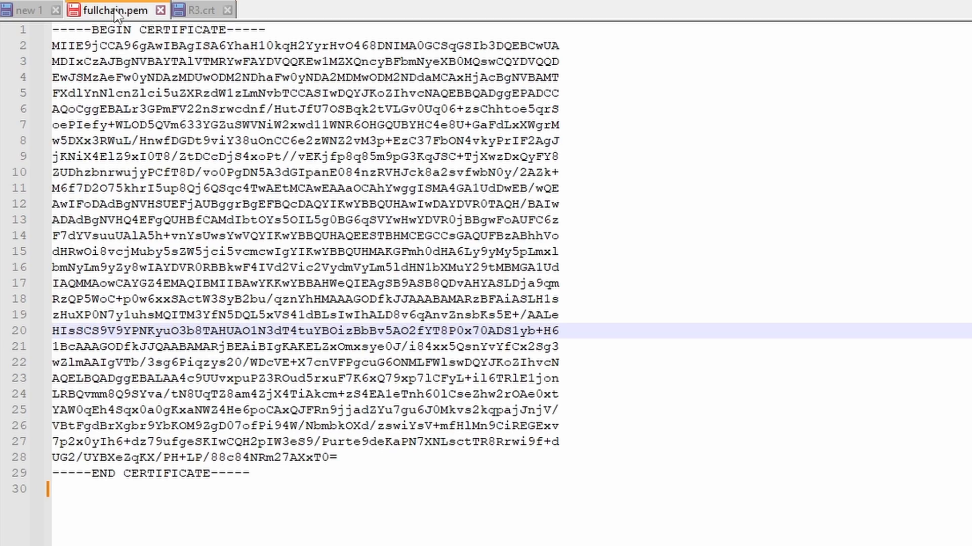
pyautogui.click(237, 488)
pyautogui.hotkey('ctrl', 'v')
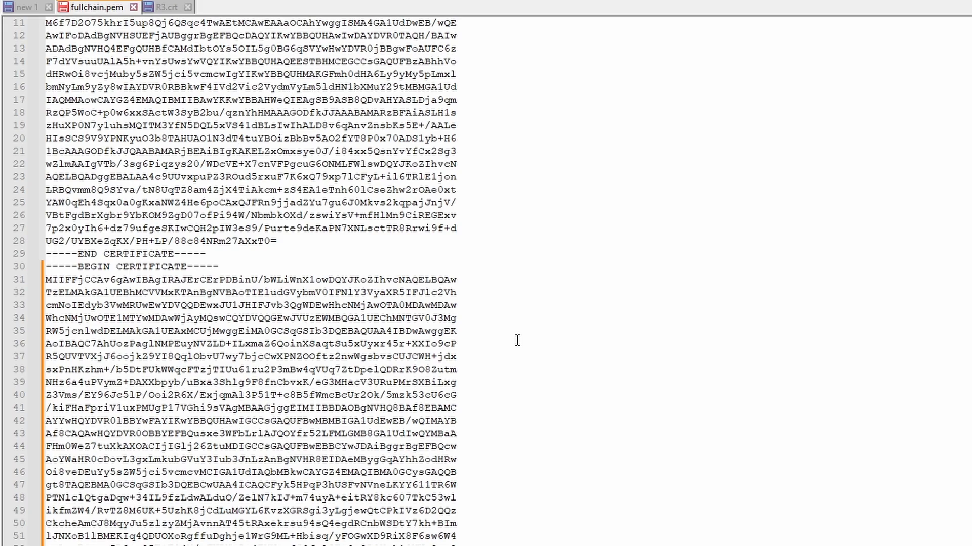
pyautogui.scroll(4, 517, 340)
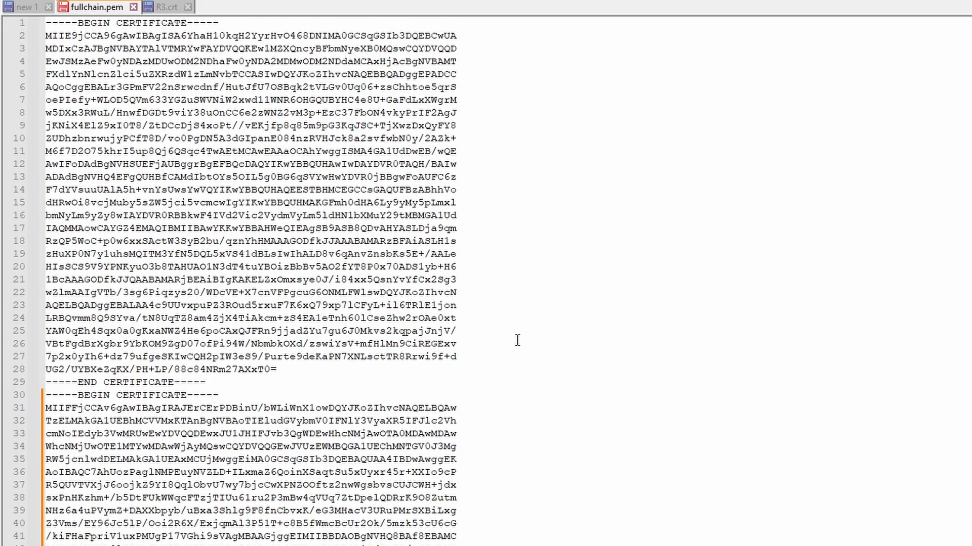
pyautogui.scroll(-5, 517, 340)
# Close fullchain.pem and R3.crt without saving the changes and return to the C:\Temp folder
pyautogui.click(133, 7)
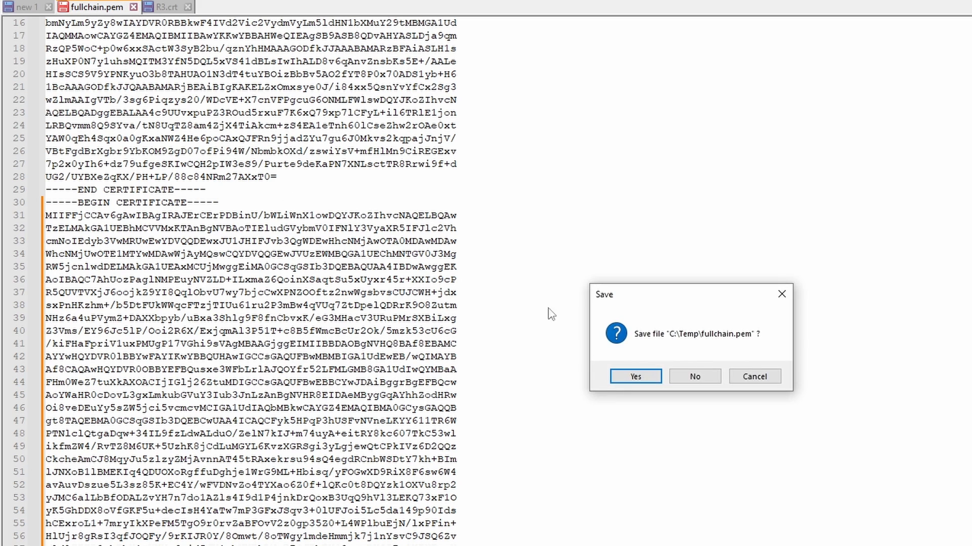
pyautogui.click(695, 377)
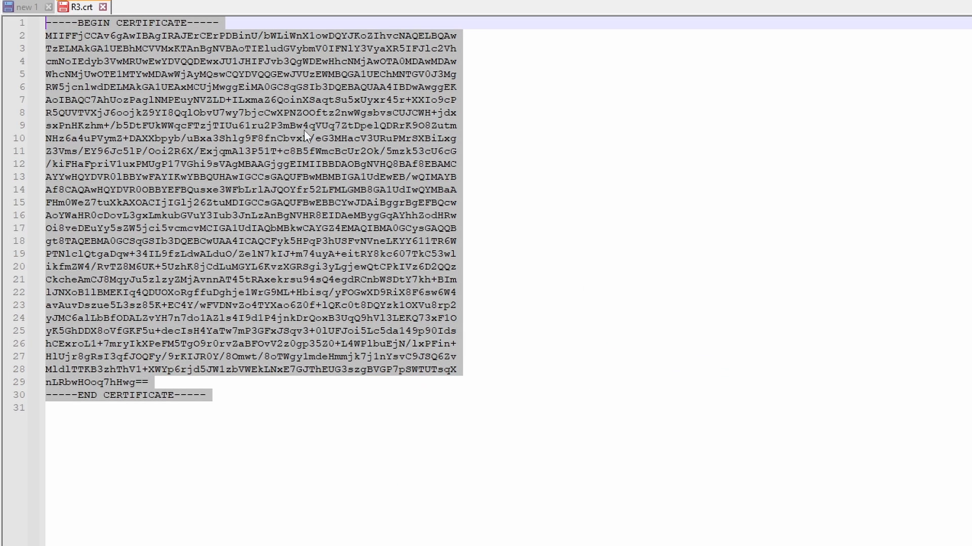
pyautogui.click(103, 8)
pyautogui.click(696, 377)
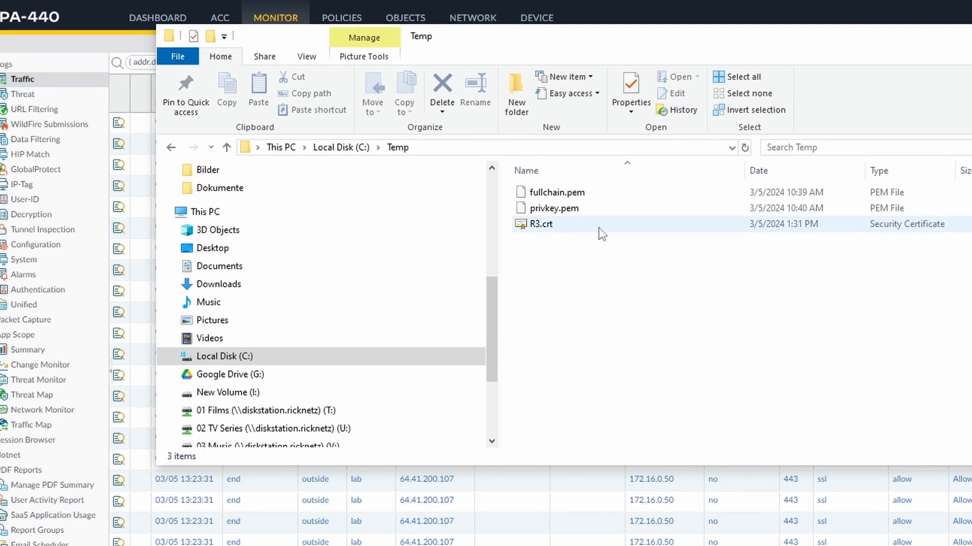
pyautogui.click(586, 215)
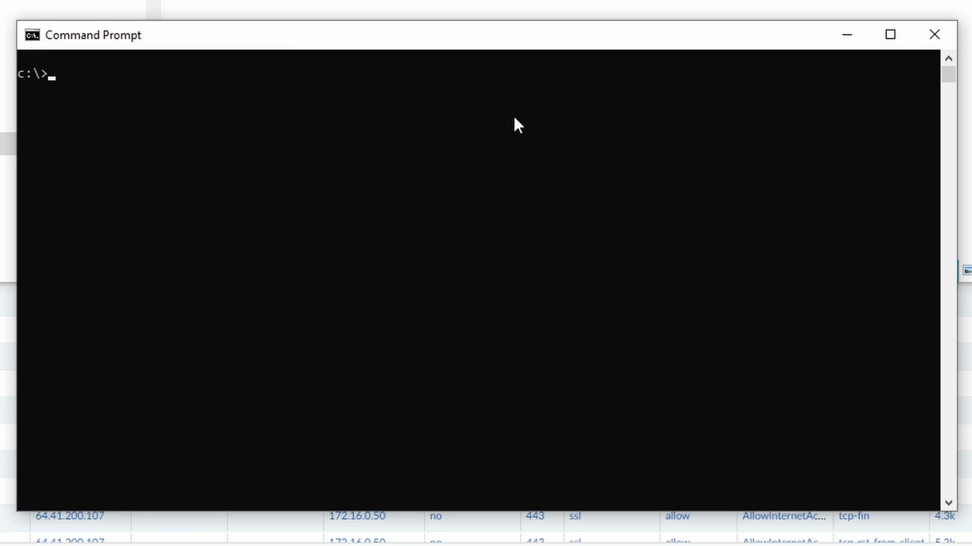
# Change the Command Prompt's working directory to OpenSSL-Win64\bin
pyautogui.write('cd o')
pyautogui.press('Tab')
pyautogui.press('Tab')
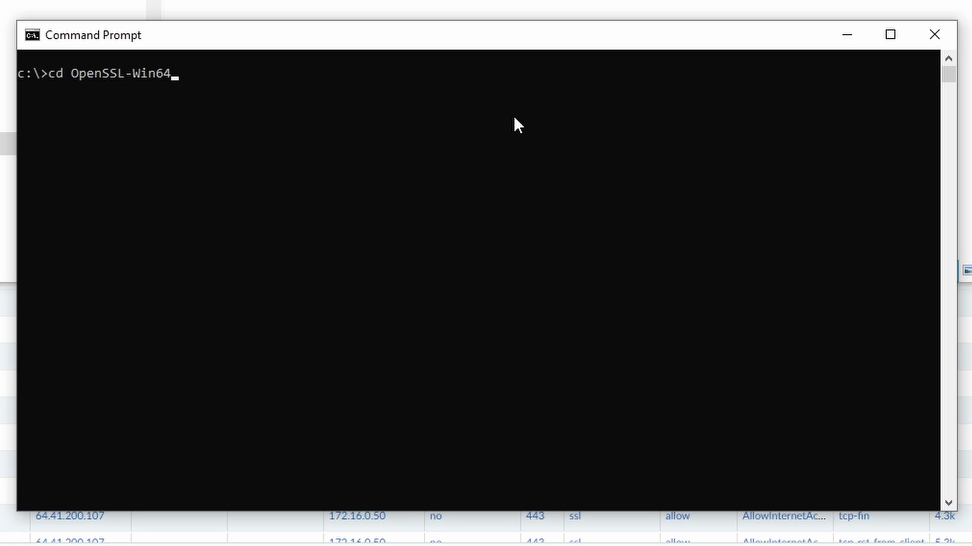
pyautogui.write('\\bin')
pyautogui.press('Return')
# Begin an openssl.exe rsa command with the -aes256 option and c:\Temp\privkey.pem as the -in file
pyautogui.write('openssl.exe')
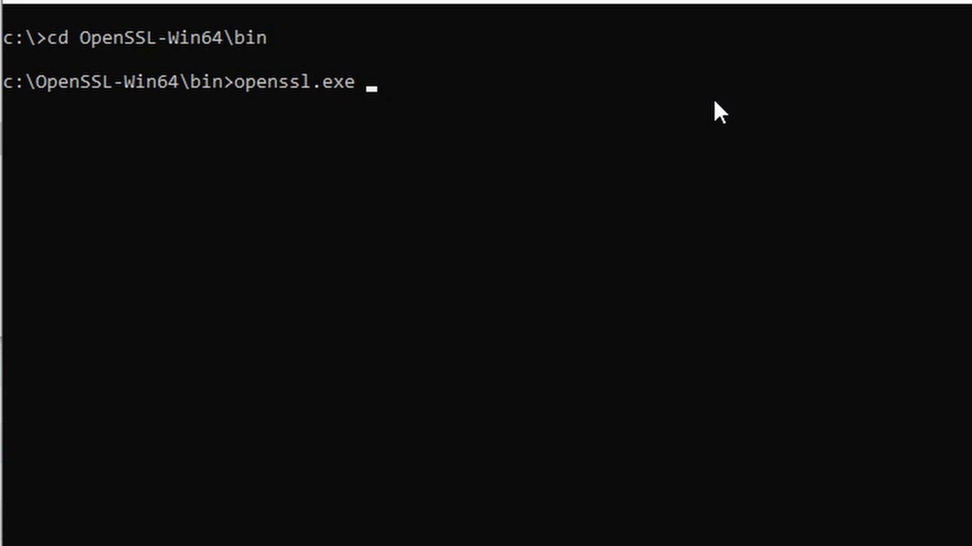
pyautogui.write('rsa -ae')
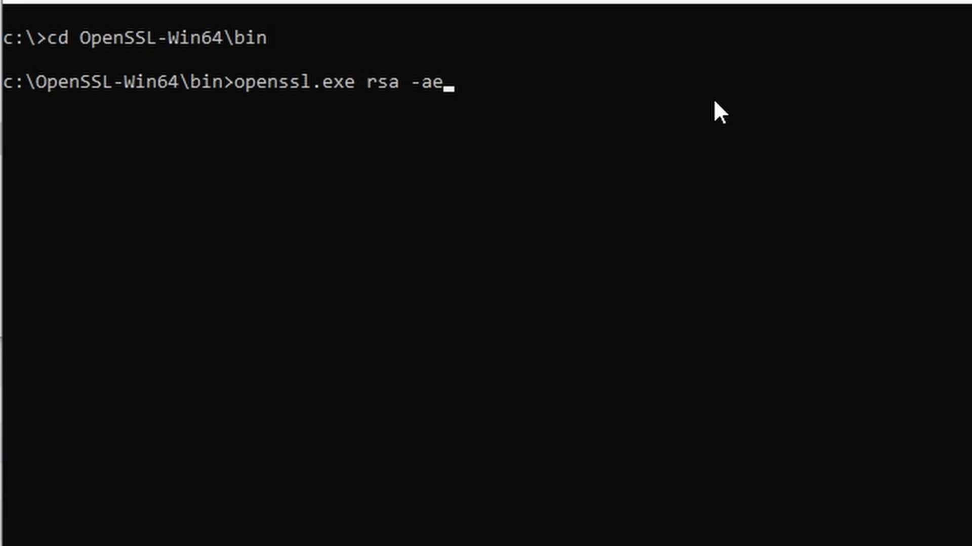
pyautogui.write('s256 -in')
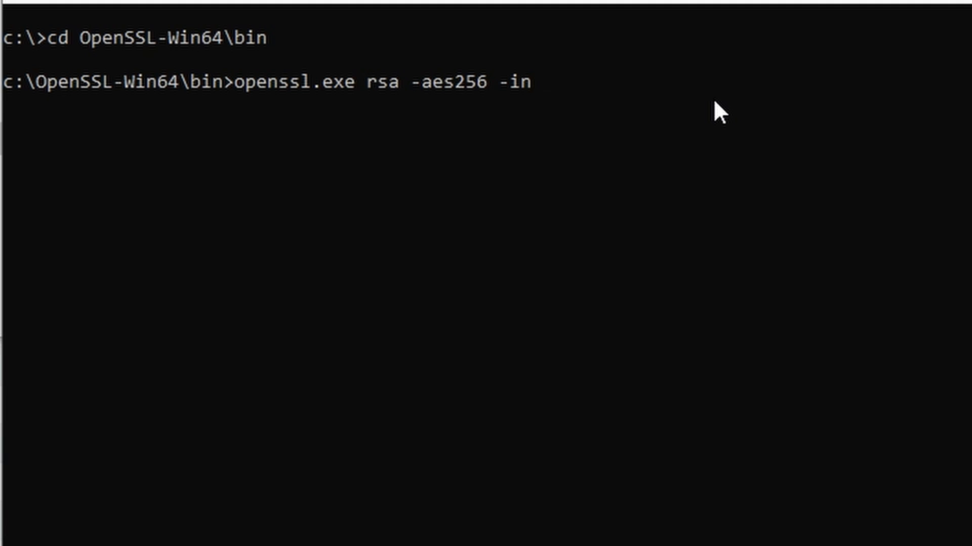
pyautogui.write(' c:')
pyautogui.press('Tab')
pyautogui.write('\\p')
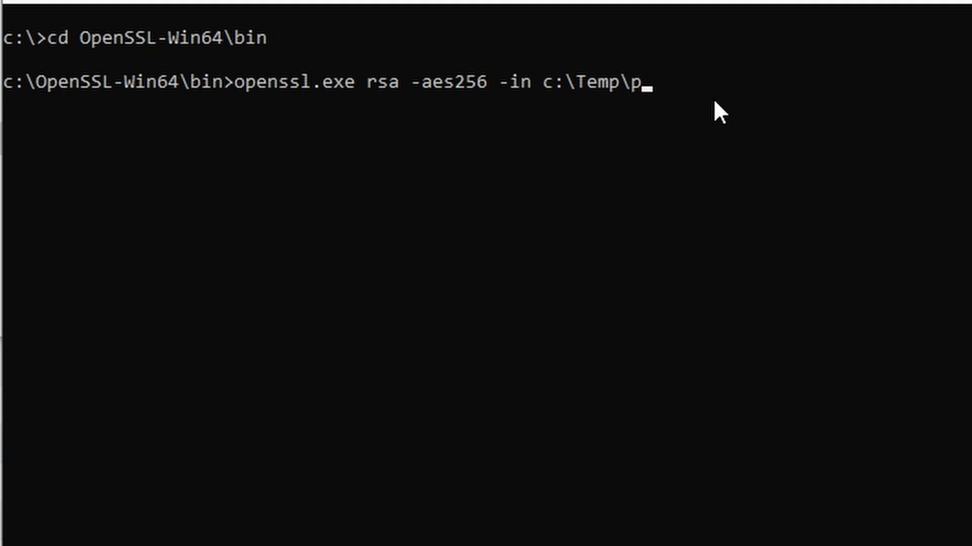
pyautogui.press('Tab')
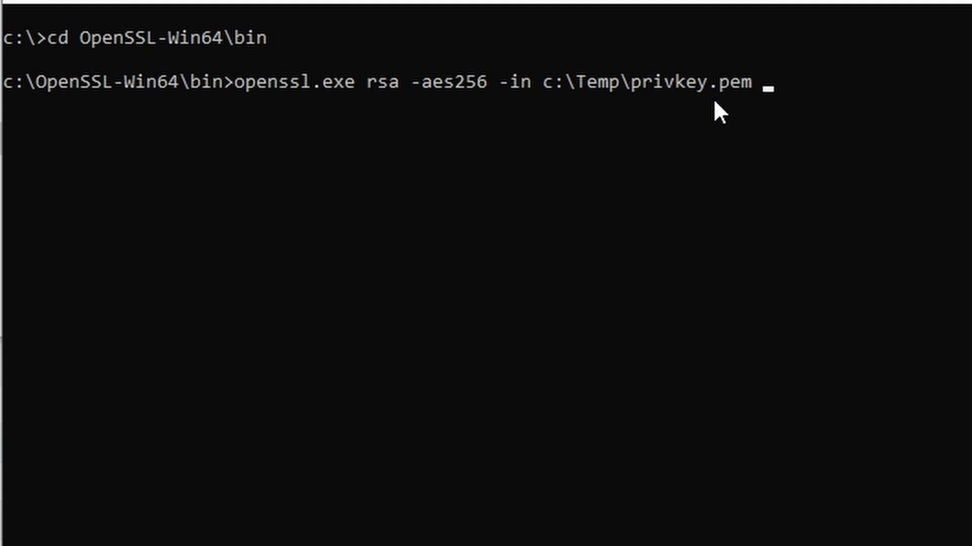
# Complete the OpenSSL command with -out c:\Temp\privkey_with_passphrase.pem as the destination file
pyautogui.write('-out c:\\')
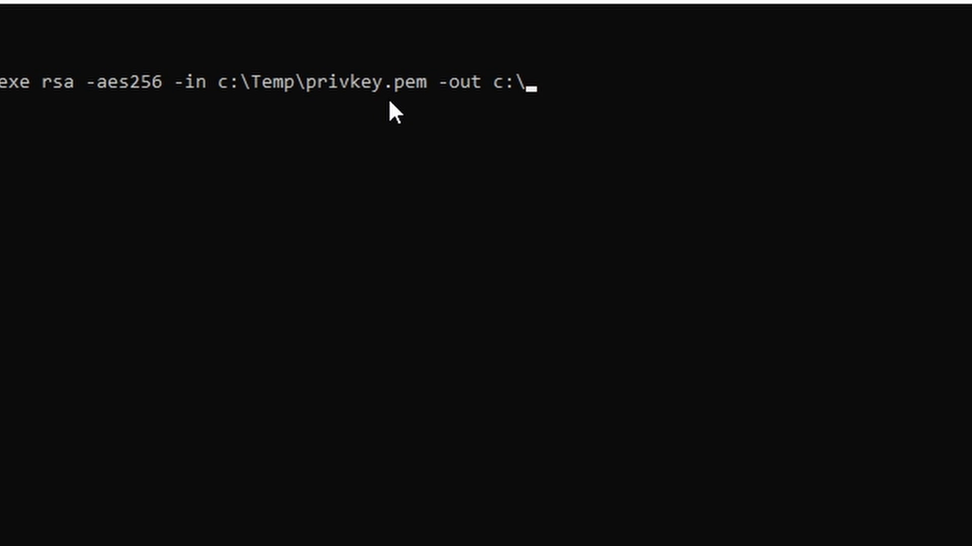
pyautogui.write('Te,CA.pl')
pyautogui.press('BackSpace')
pyautogui.press('BackSpace')
pyautogui.press('BackSpace')
pyautogui.press('BackSpace')
pyautogui.press('BackSpace')
pyautogui.press('BackSpace')
pyautogui.write('mp\\')
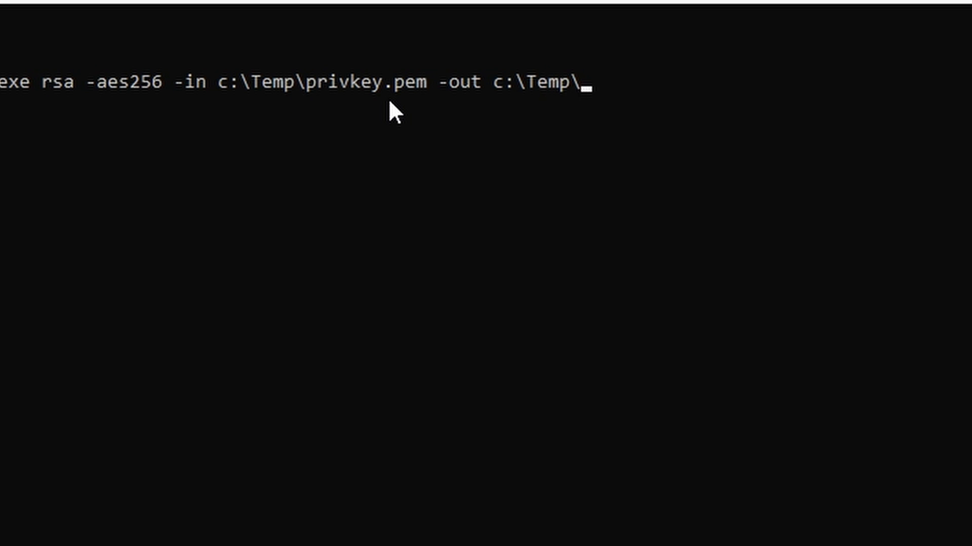
pyautogui.write('pri')
pyautogui.press('Tab')
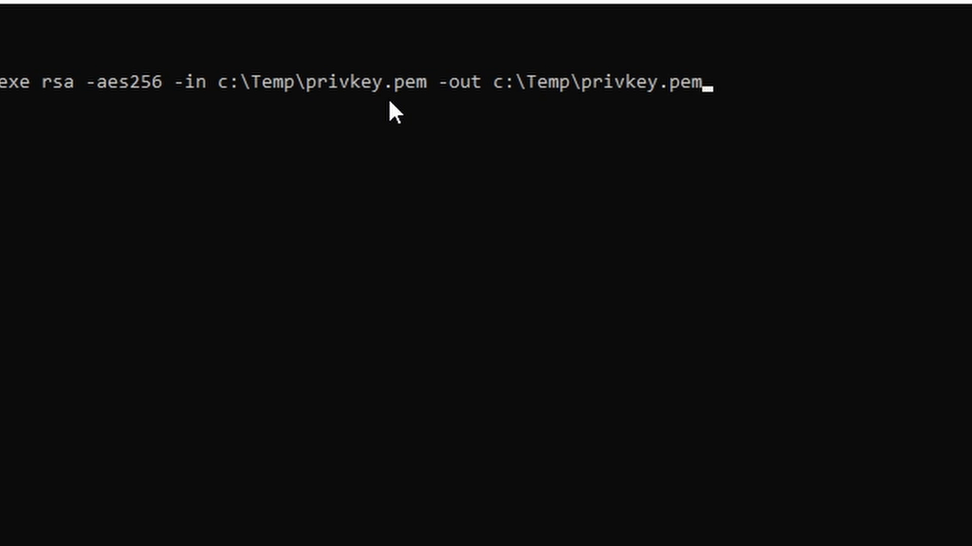
pyautogui.press('Left')
pyautogui.press('Left')
pyautogui.press('Left')
pyautogui.press('Left')
pyautogui.write('_with_pa')
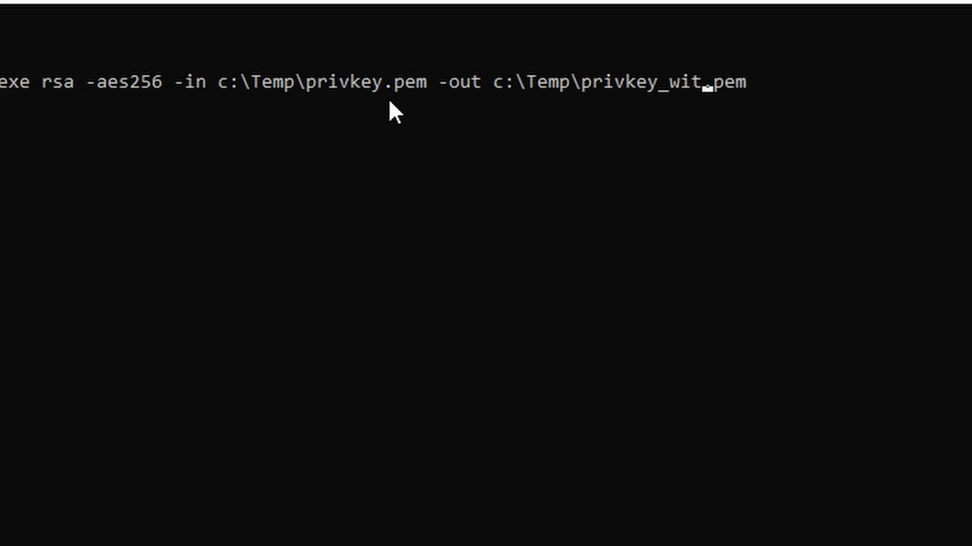
pyautogui.write('ssphrase')
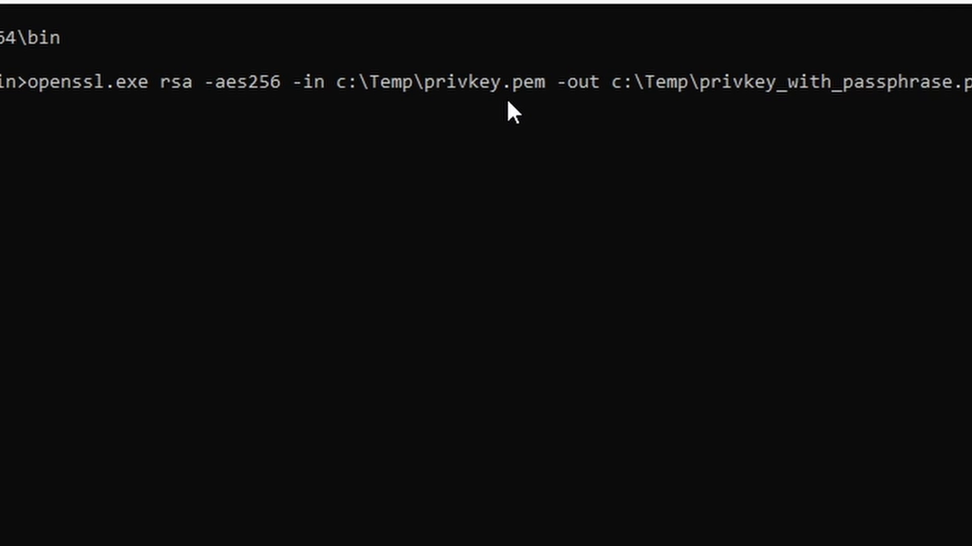
# Run the OpenSSL command, then enter and verify the pass phrase that protects the private key
pyautogui.press('Return')
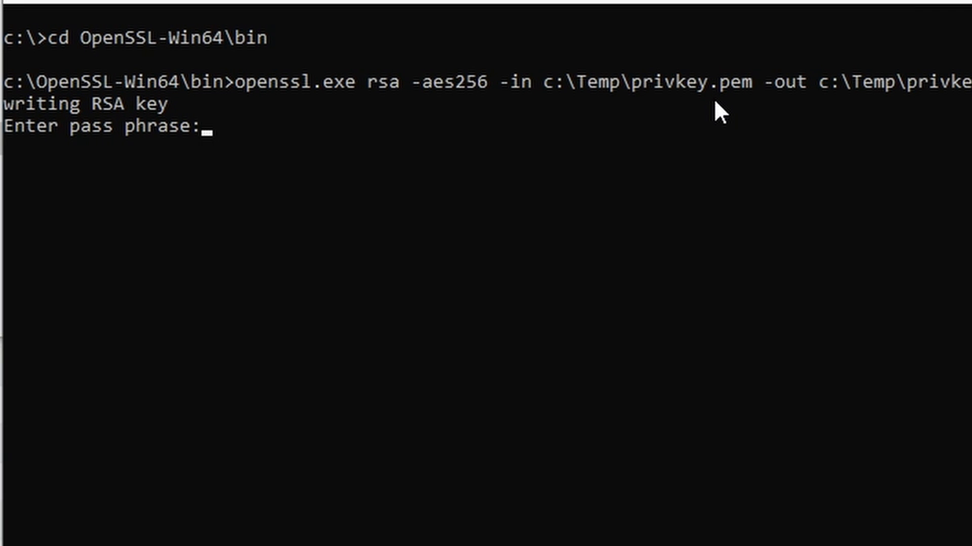
pyautogui.press('Return')
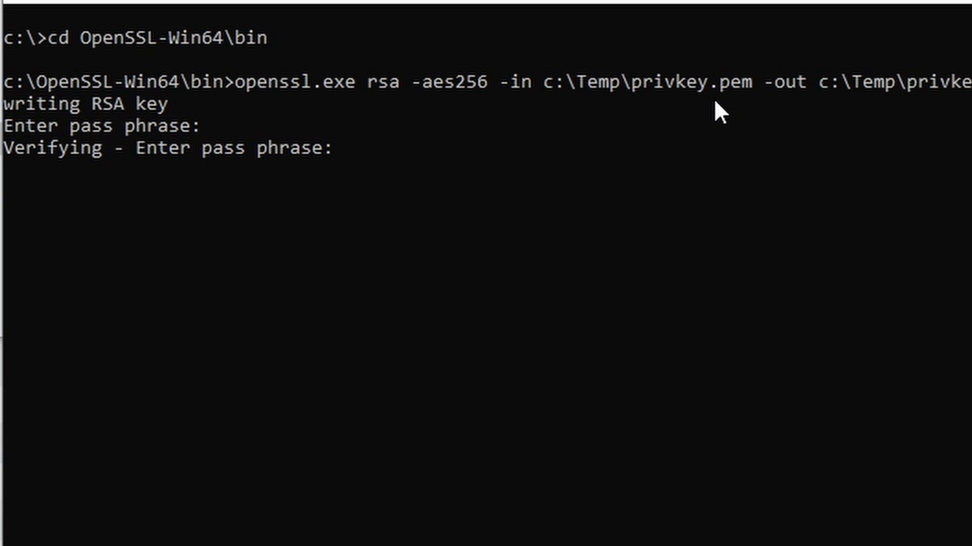
pyautogui.press('Return')
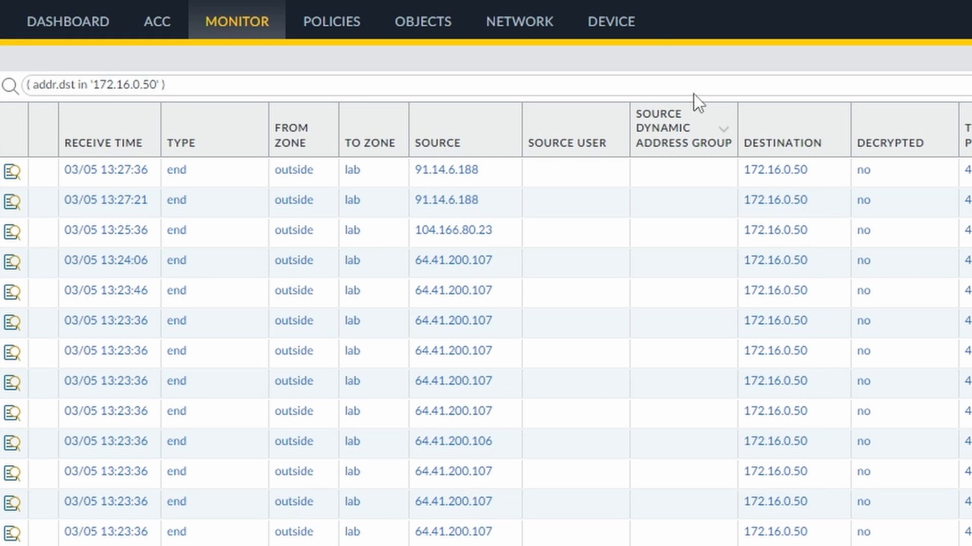
# Switch to the firewall's web interface, start a device certificate import and name the certificate webserver.netsums.com
pyautogui.click(632, 30)
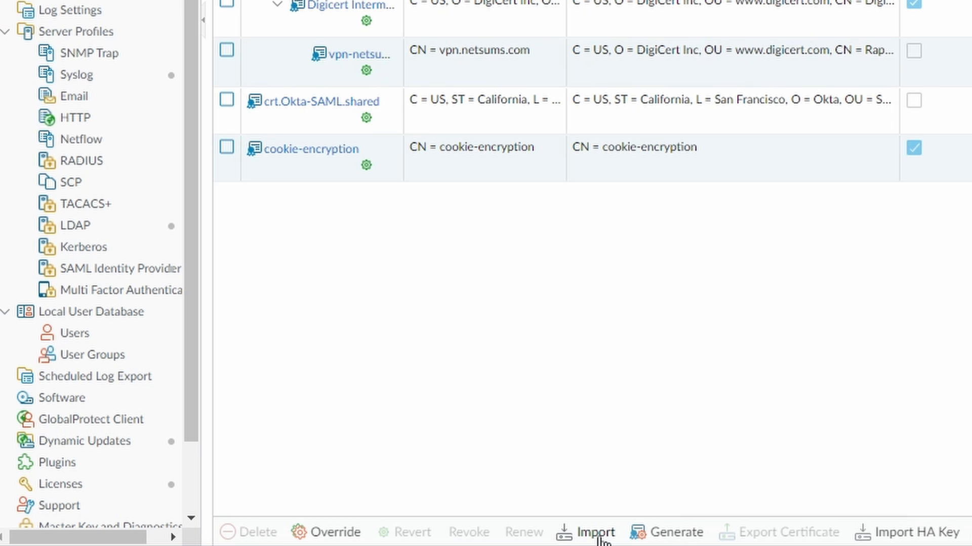
pyautogui.click(597, 535)
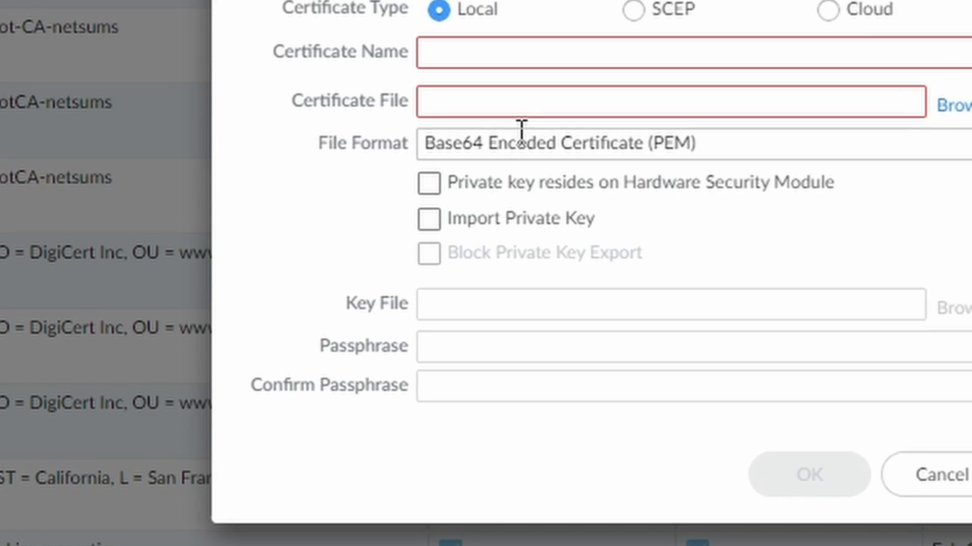
pyautogui.click(571, 53)
pyautogui.write('webserver')
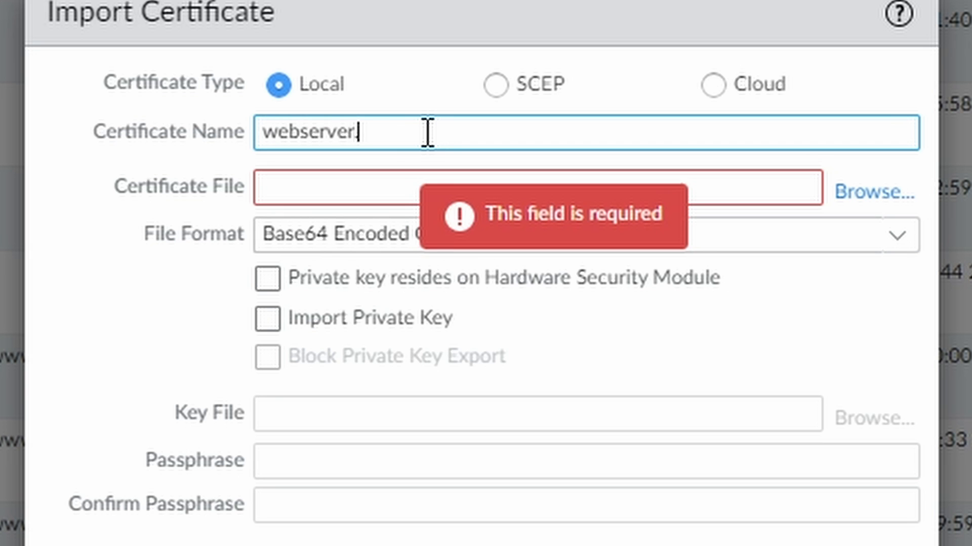
pyautogui.write('.netsumo')
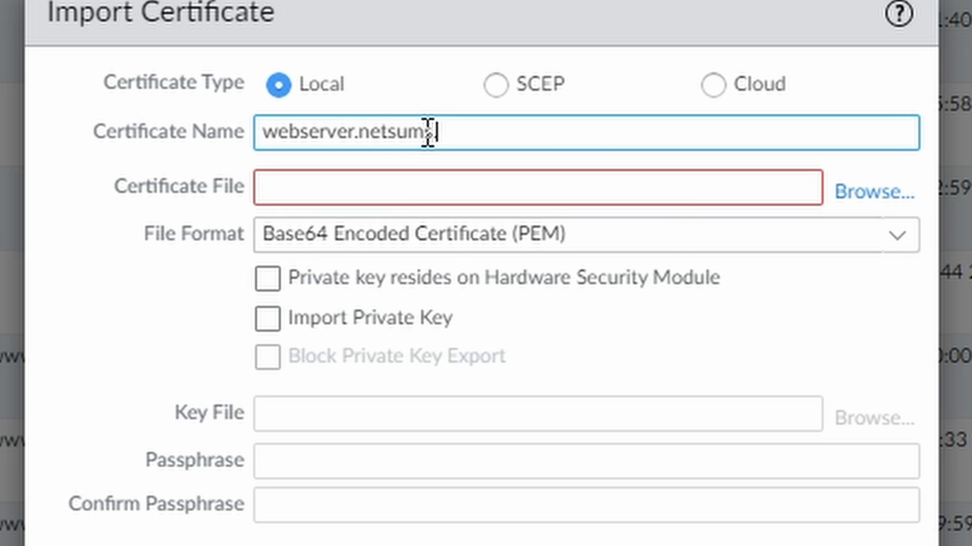
pyautogui.write('.com')
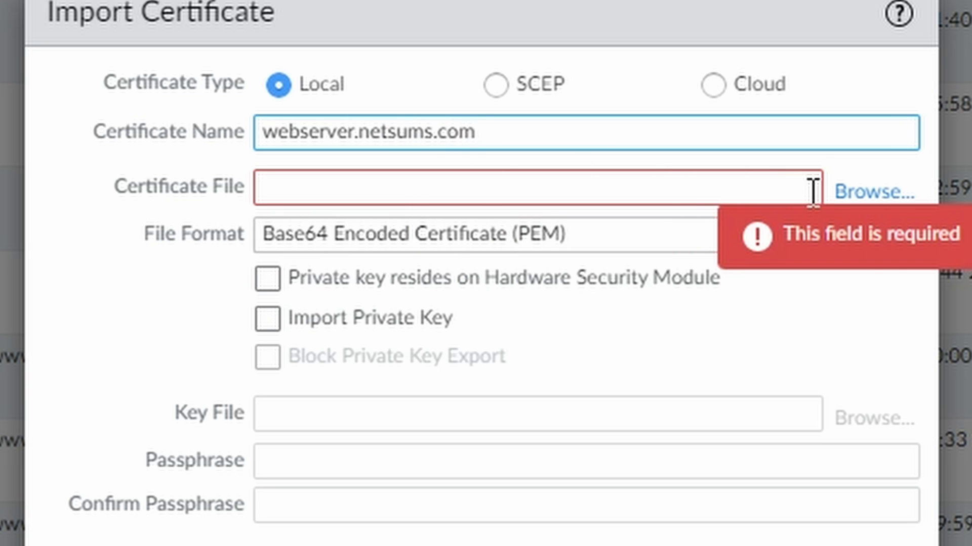
# Choose fullchain.pem from C:\Temp as the certificate file for the import
pyautogui.click(860, 192)
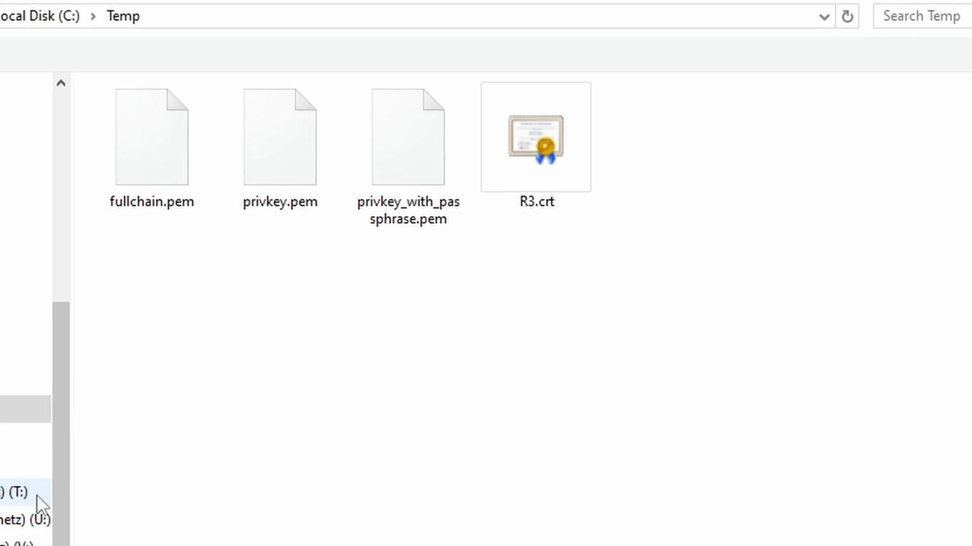
pyautogui.click(150, 198)
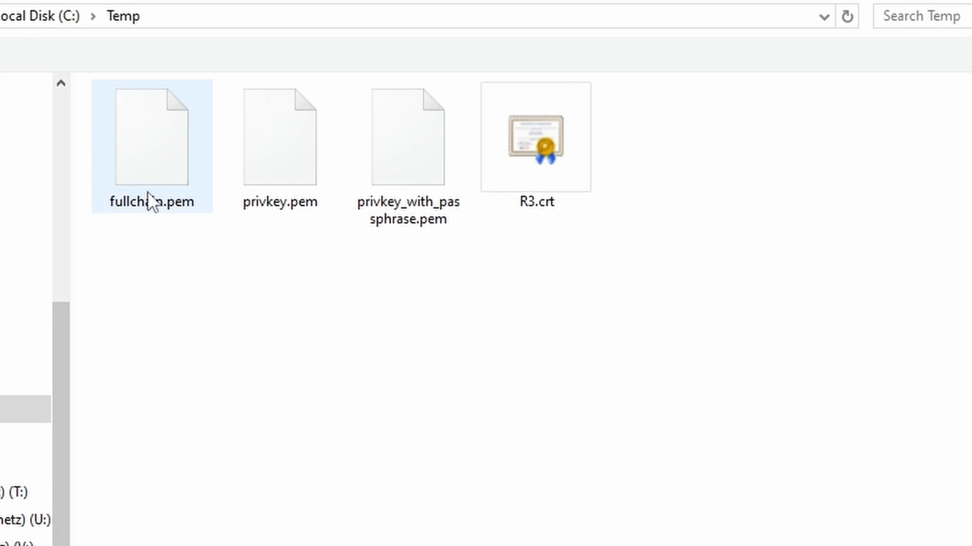
pyautogui.click(162, 157)
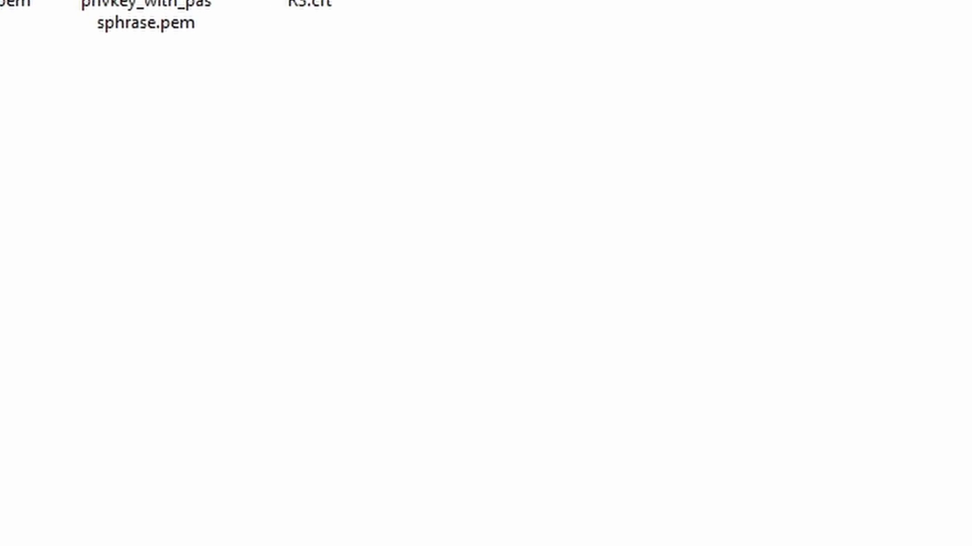
pyautogui.click(860, 496)
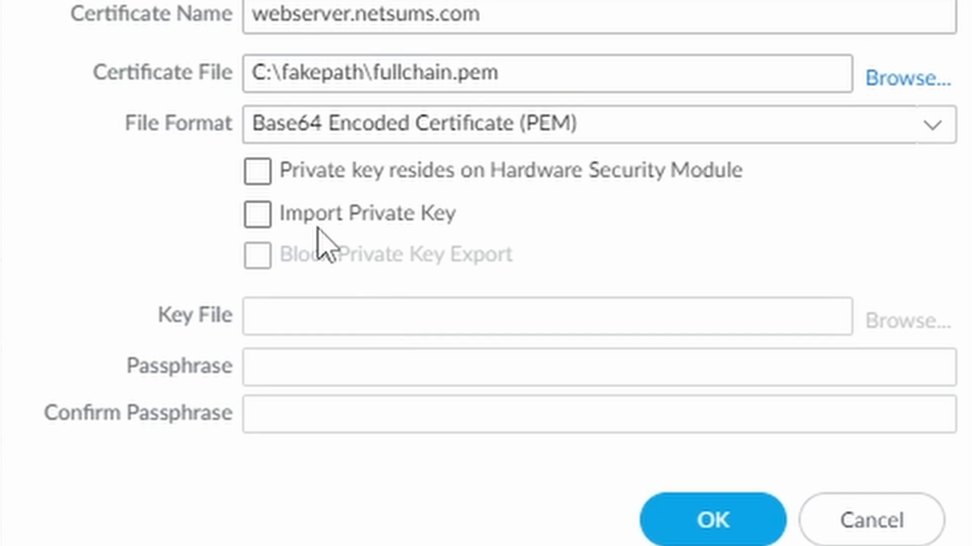
pyautogui.moveTo(364, 213); pyautogui.dragTo(366, 212)
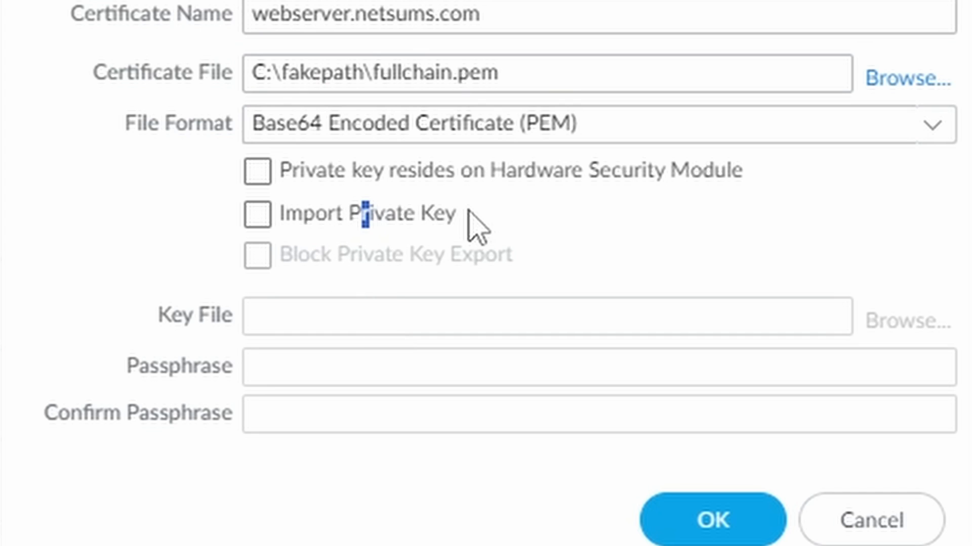
# Enable private key import with key export blocked, and choose privkey_with_passphrase.pem from C:\Temp as the key file
pyautogui.click(255, 217)
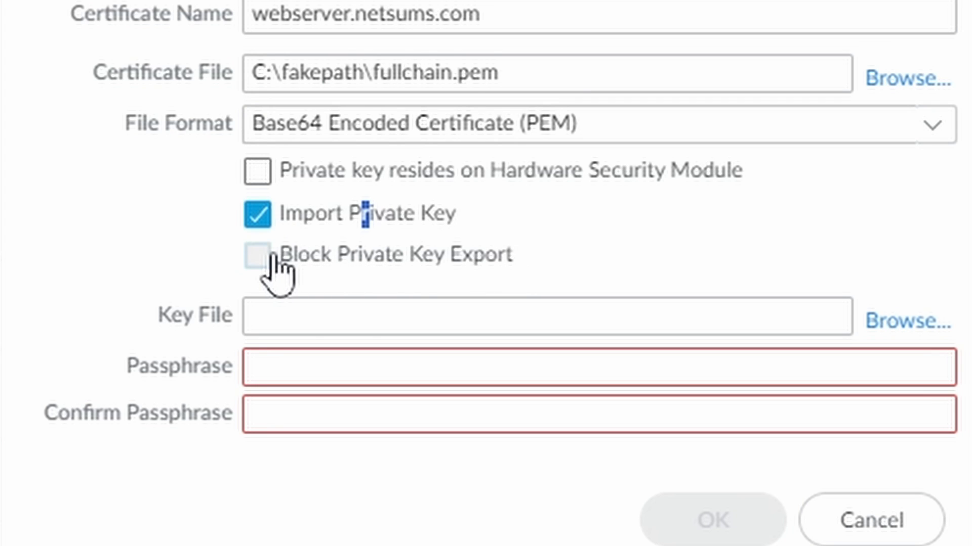
pyautogui.click(257, 256)
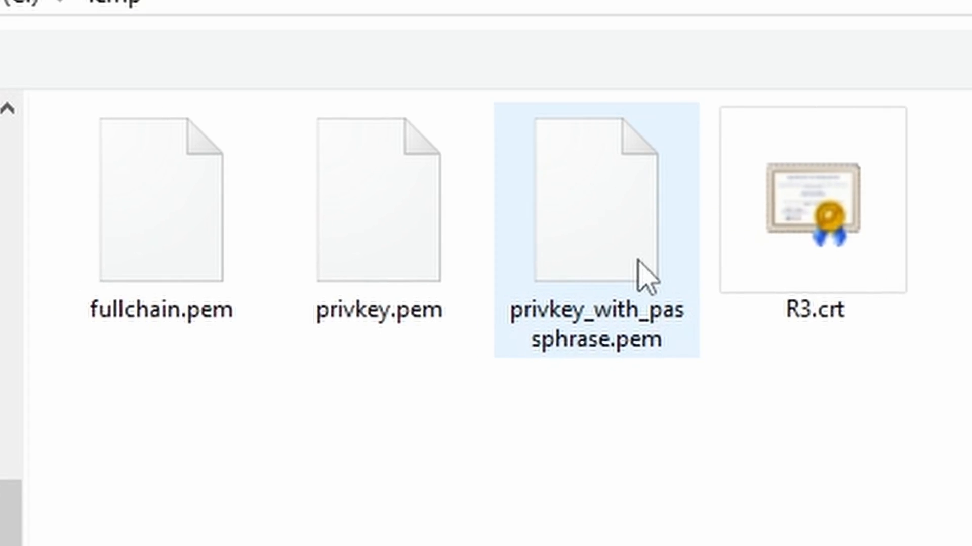
pyautogui.click(666, 258)
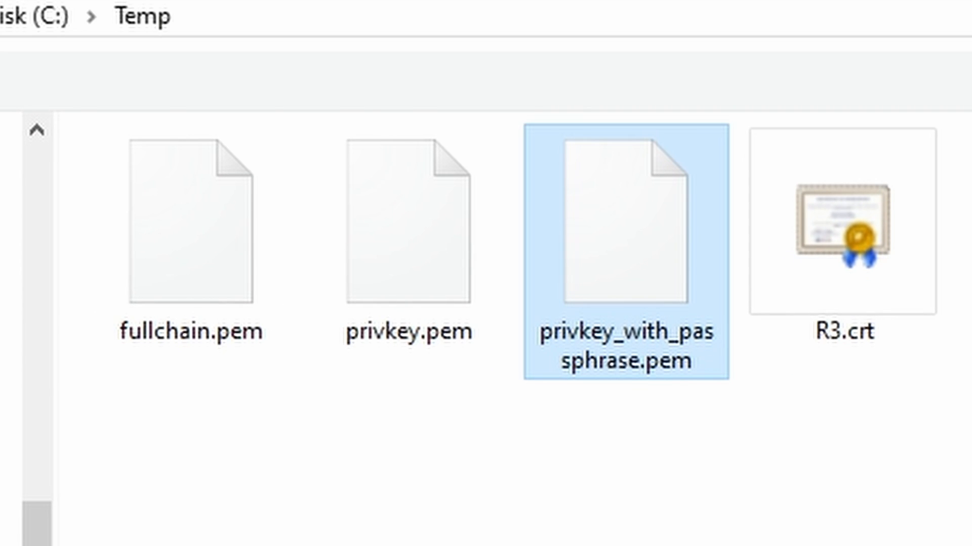
pyautogui.press('Return')
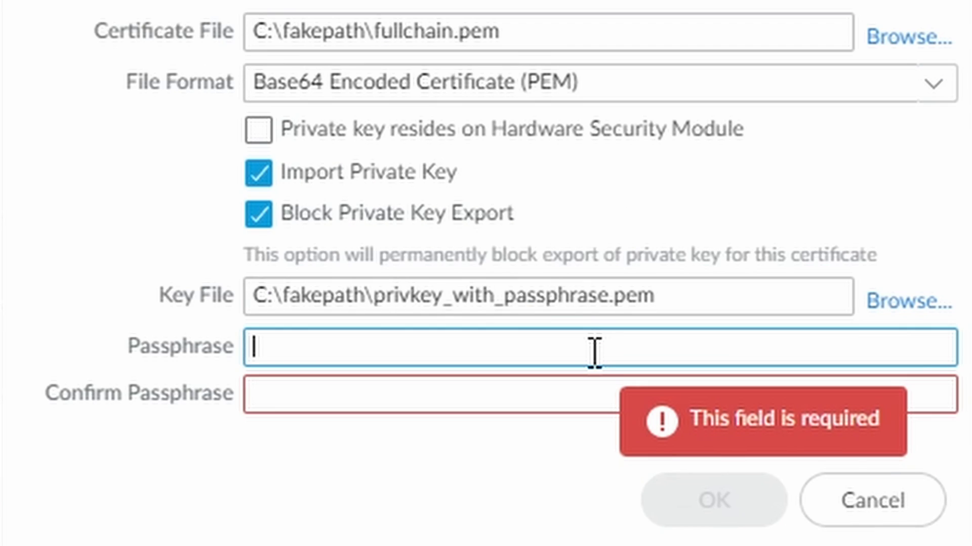
# Enter and confirm the private key's passphrase, and complete the certificate import
pyautogui.write('•••••••')
pyautogui.press('Tab')
pyautogui.write('•••••••')
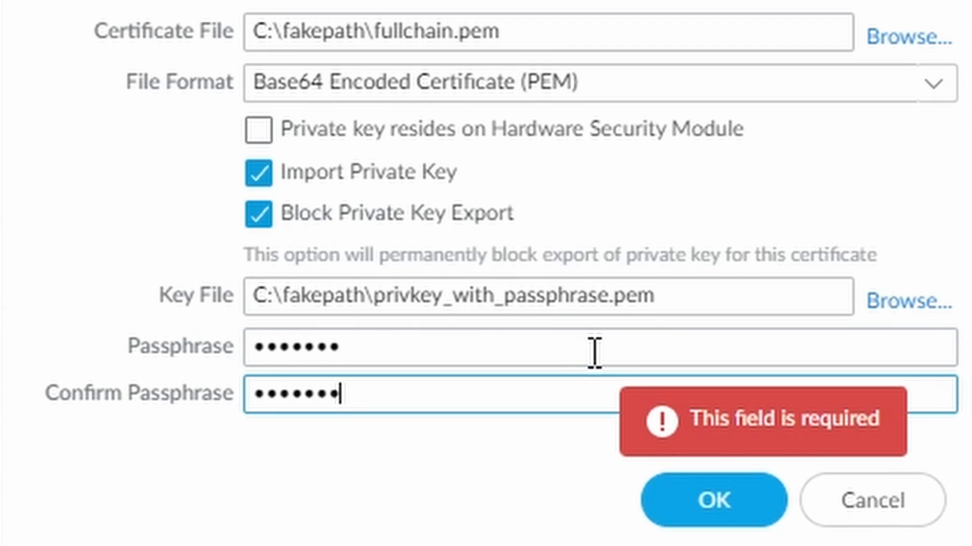
pyautogui.click(721, 510)
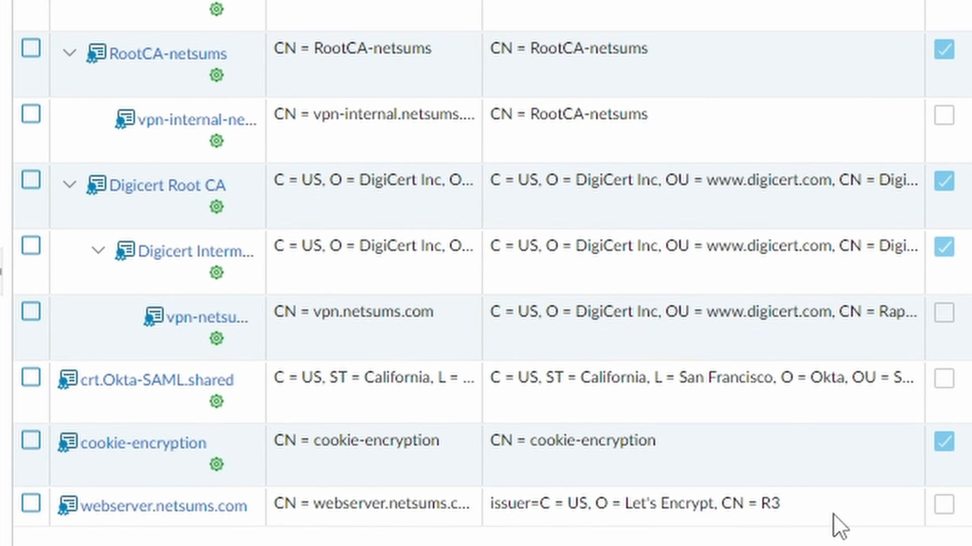
pyautogui.click(711, 541)
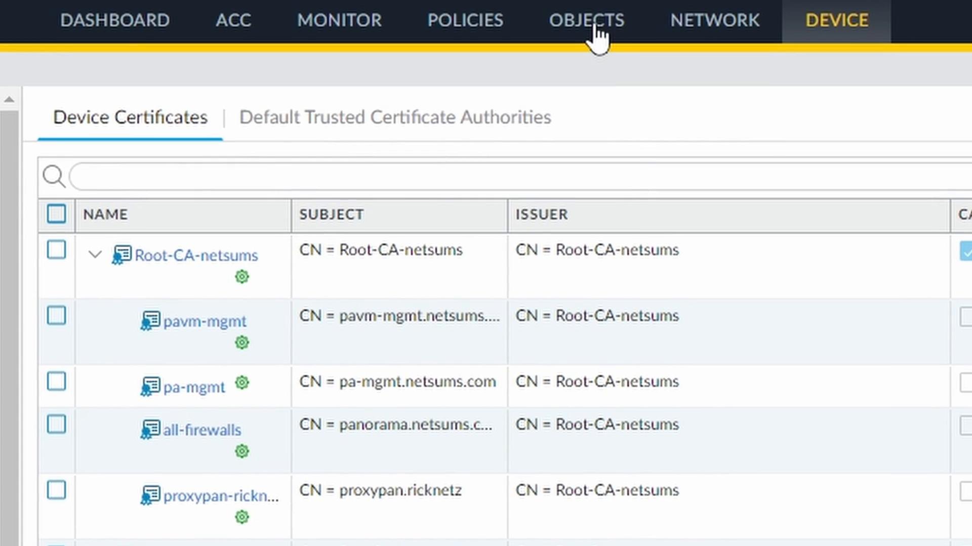
# Clone the default decryption profile and rename the copy netsums
pyautogui.click(596, 27)
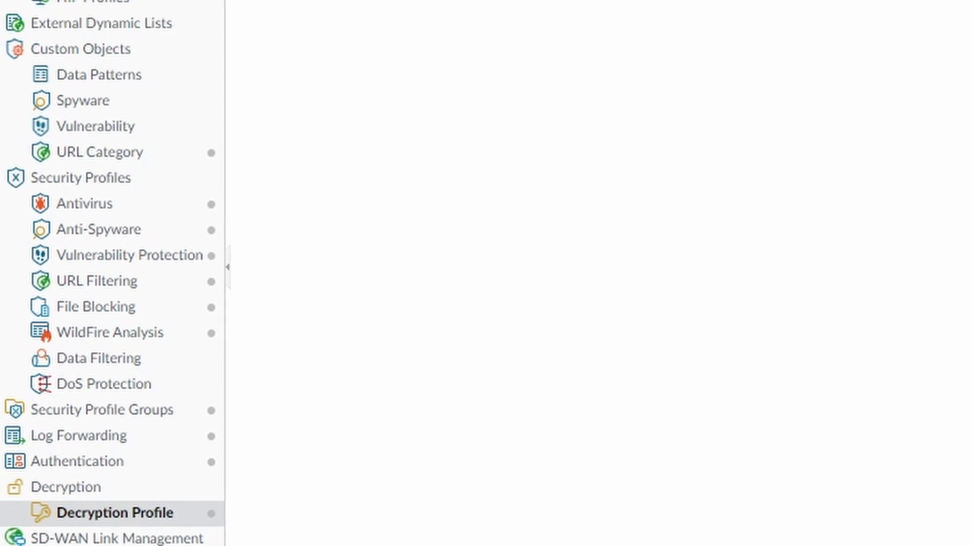
pyautogui.click(177, 545)
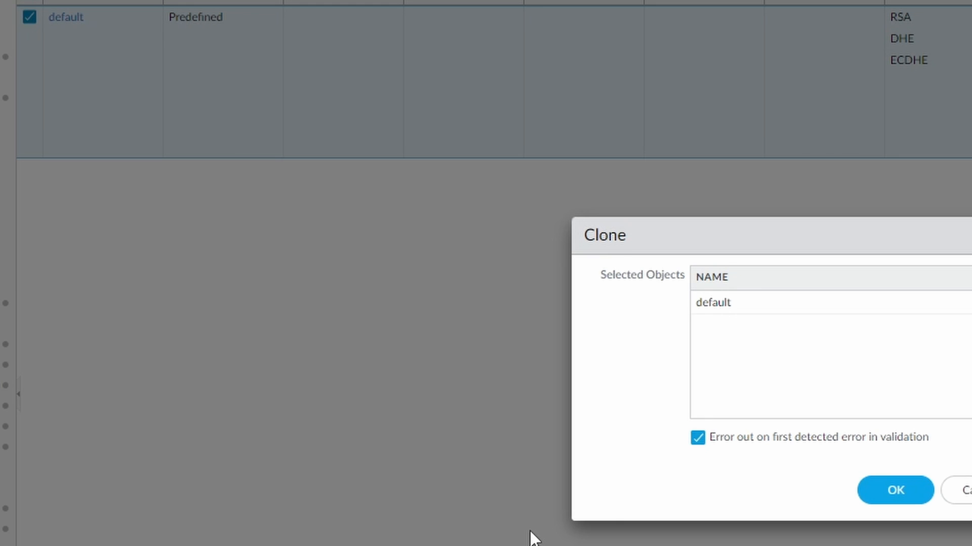
pyautogui.click(904, 490)
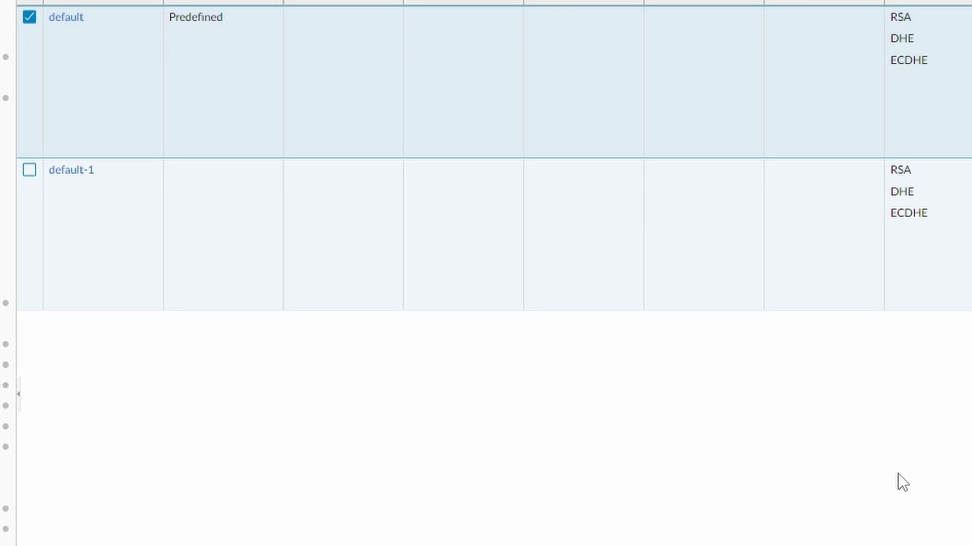
pyautogui.click(74, 175)
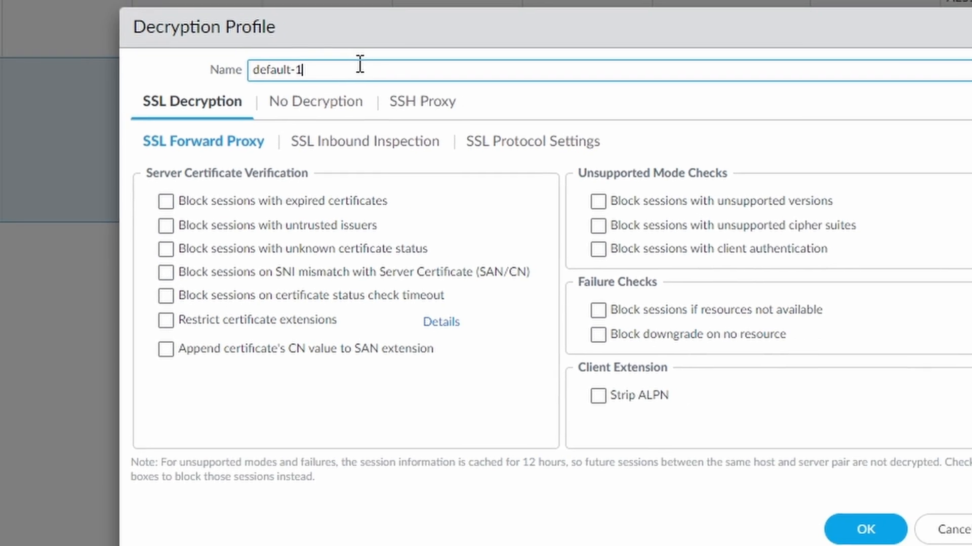
pyautogui.moveTo(360, 68); pyautogui.dragTo(222, 93)
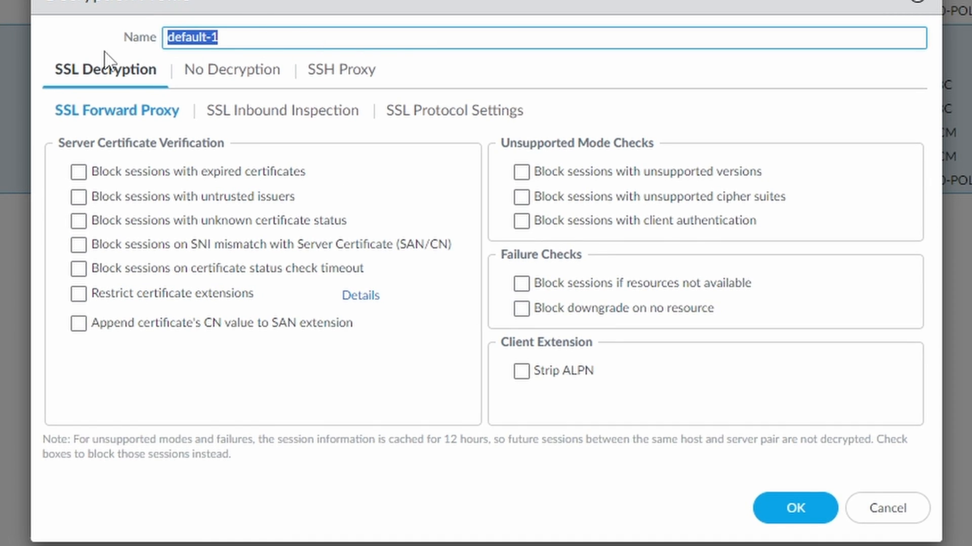
pyautogui.write('netsums')
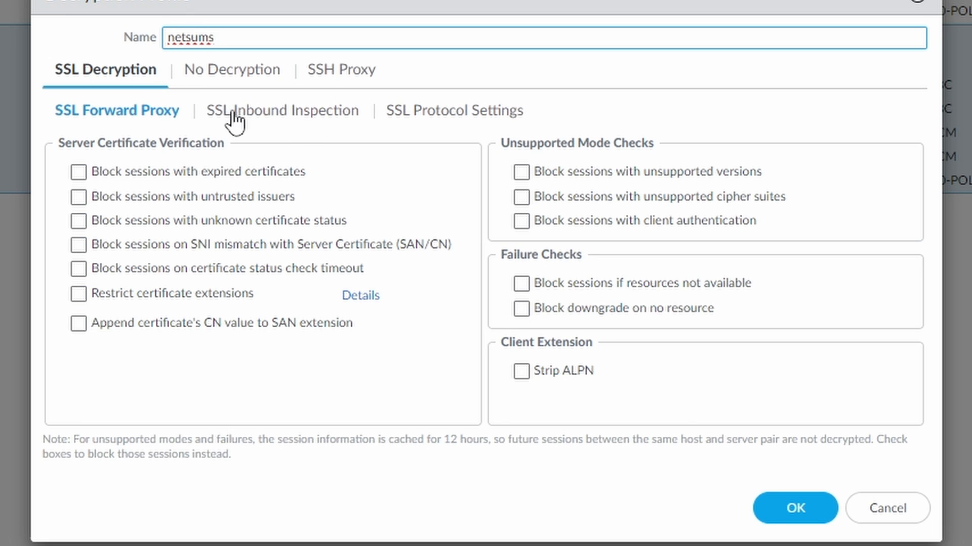
# Try blocking sessions with unsupported versions in the profile's SSL inbound inspection checks, and clear the option again
pyautogui.click(286, 116)
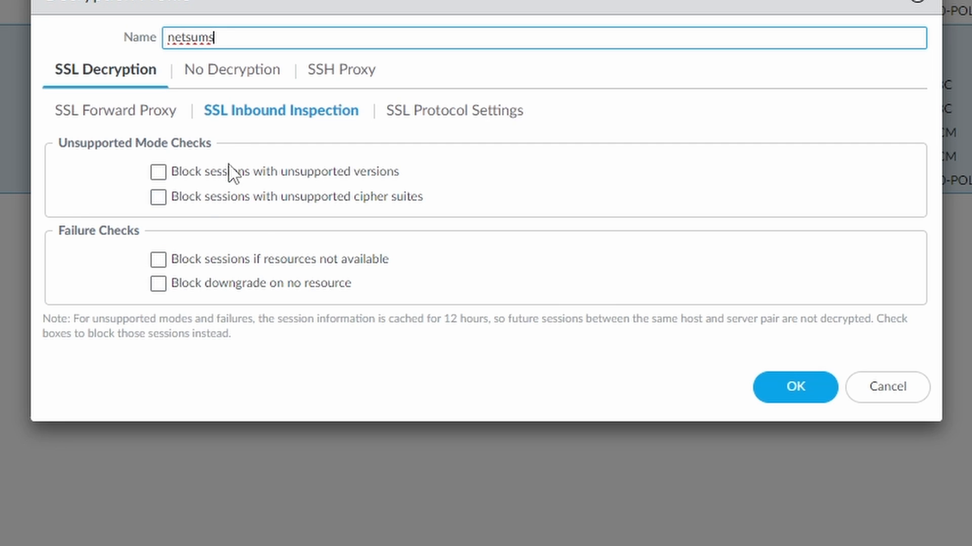
pyautogui.click(195, 167)
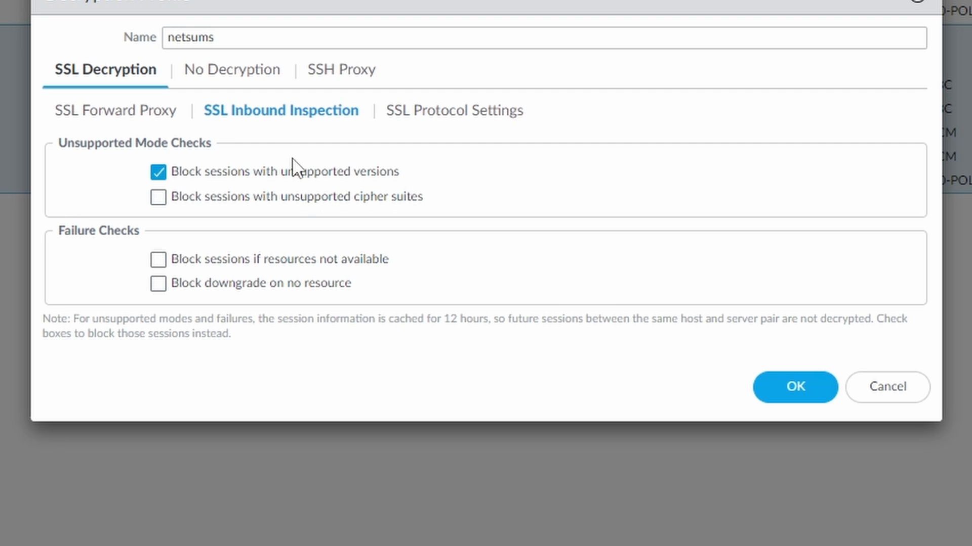
pyautogui.click(219, 175)
# Set the netsums profile's SSL protocol versions to a minimum of TLSv1.2 and a maximum of Max, and save the profile
pyautogui.click(504, 121)
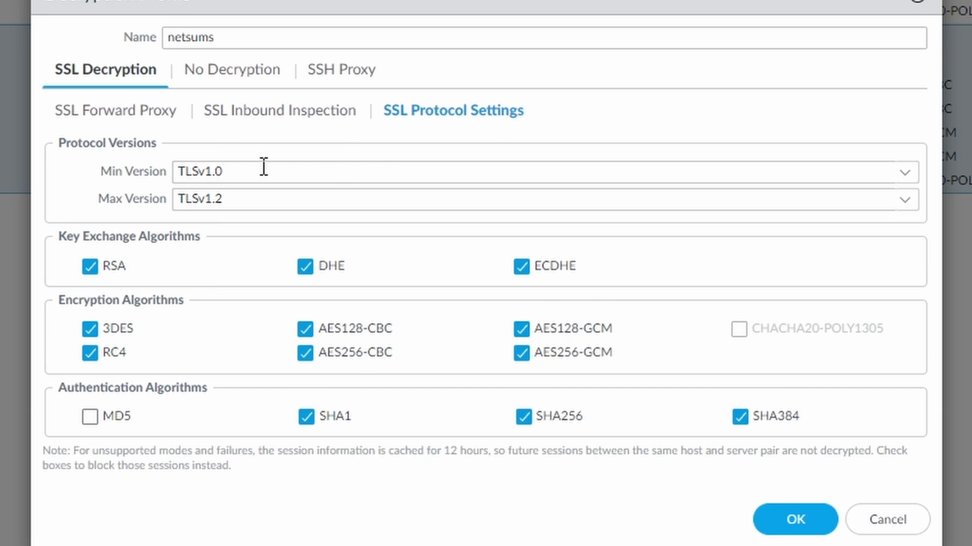
pyautogui.click(243, 168)
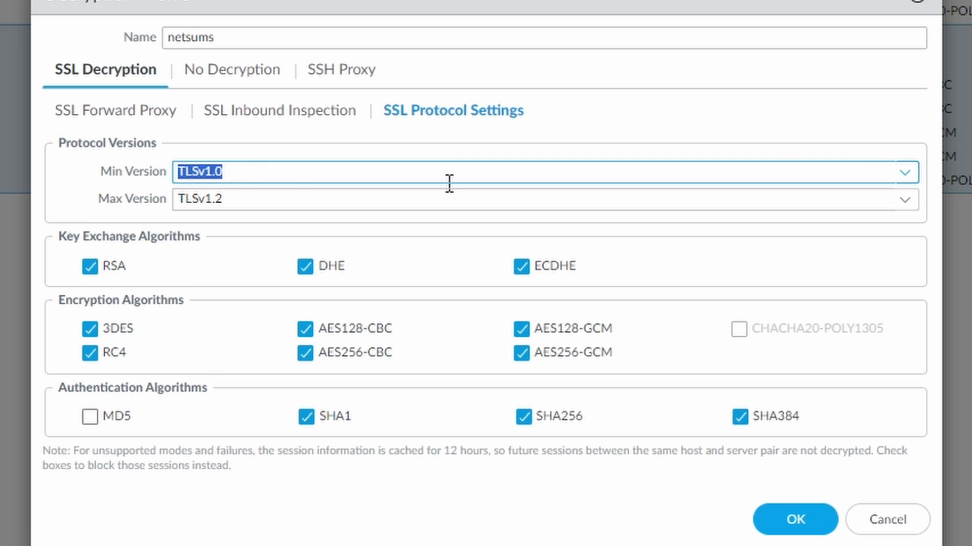
pyautogui.click(911, 175)
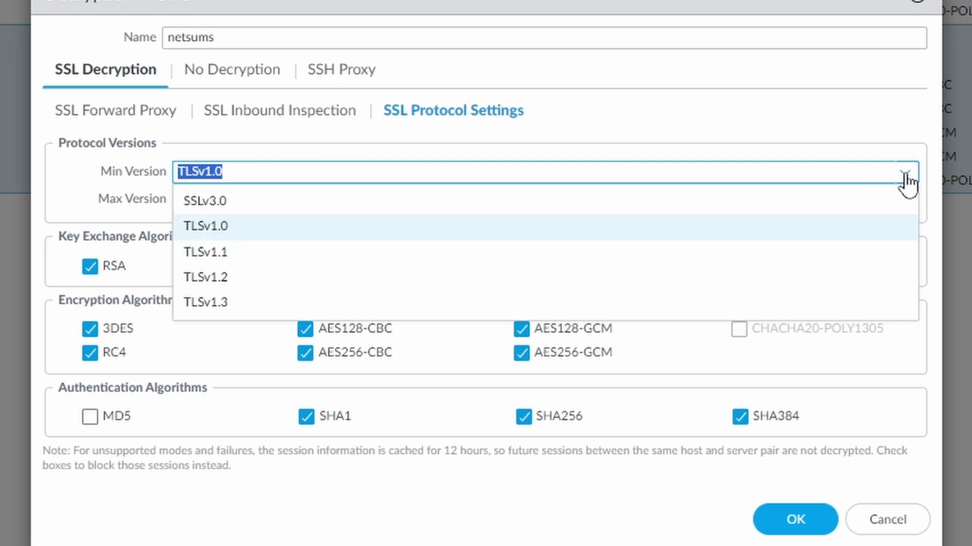
pyautogui.click(328, 278)
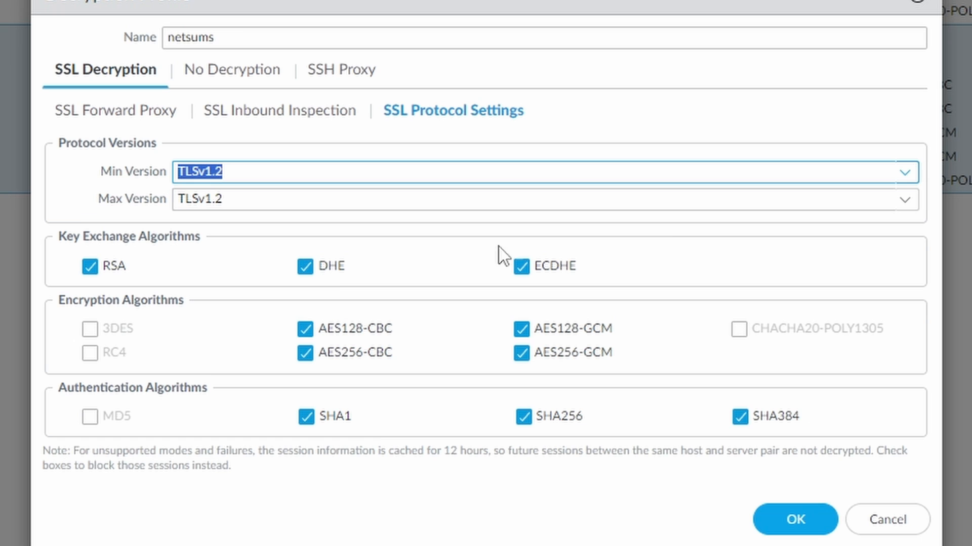
pyautogui.click(892, 201)
pyautogui.click(892, 201)
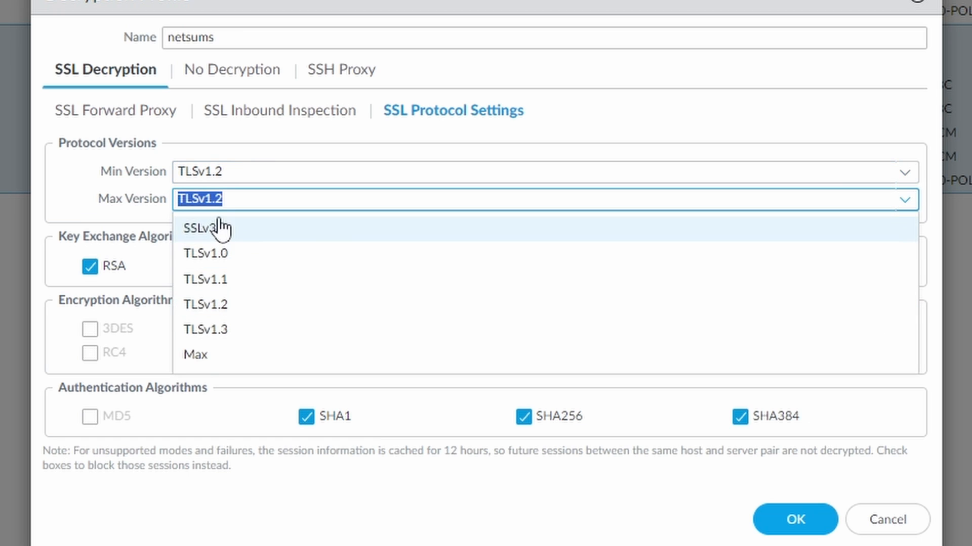
pyautogui.click(205, 362)
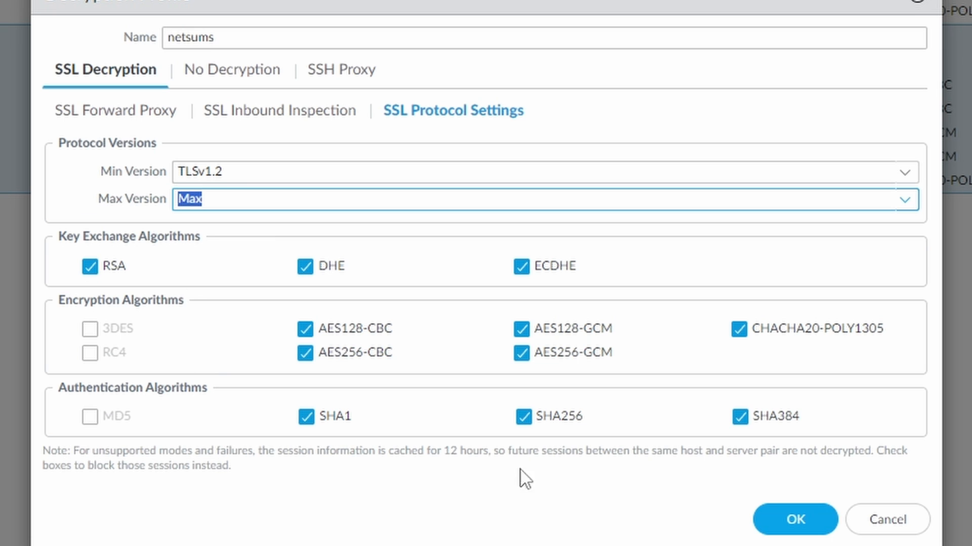
pyautogui.click(793, 527)
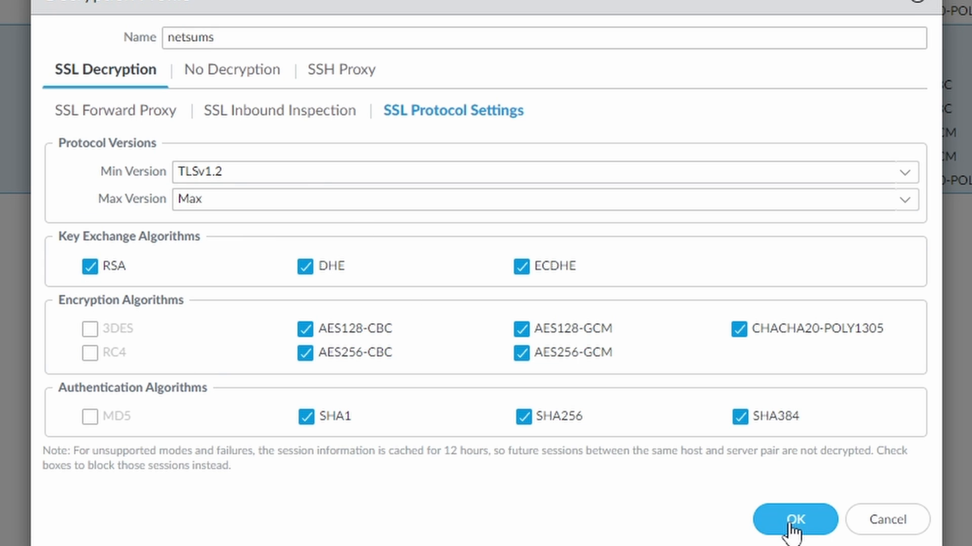
pyautogui.click(793, 521)
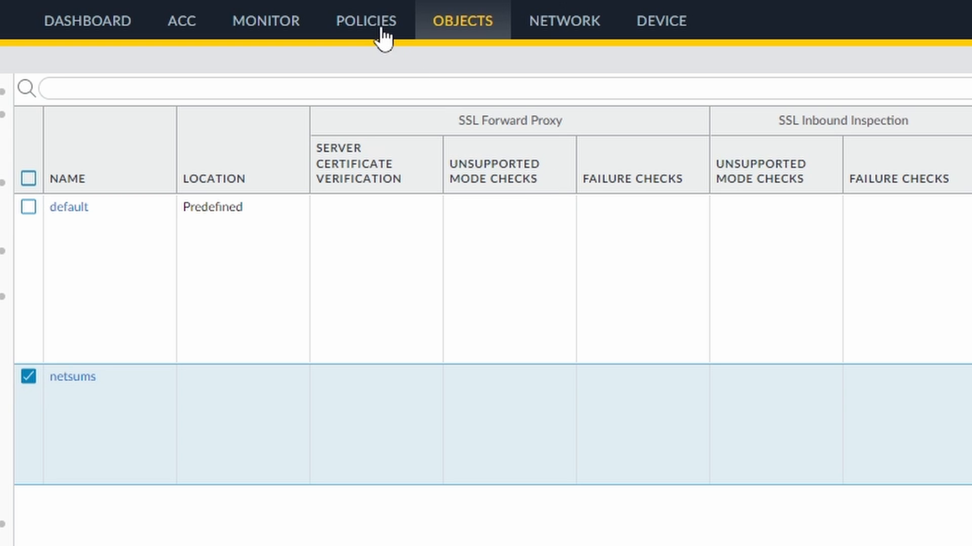
# Add a decryption policy rule and name it webserver.netsums.com
pyautogui.click(372, 23)
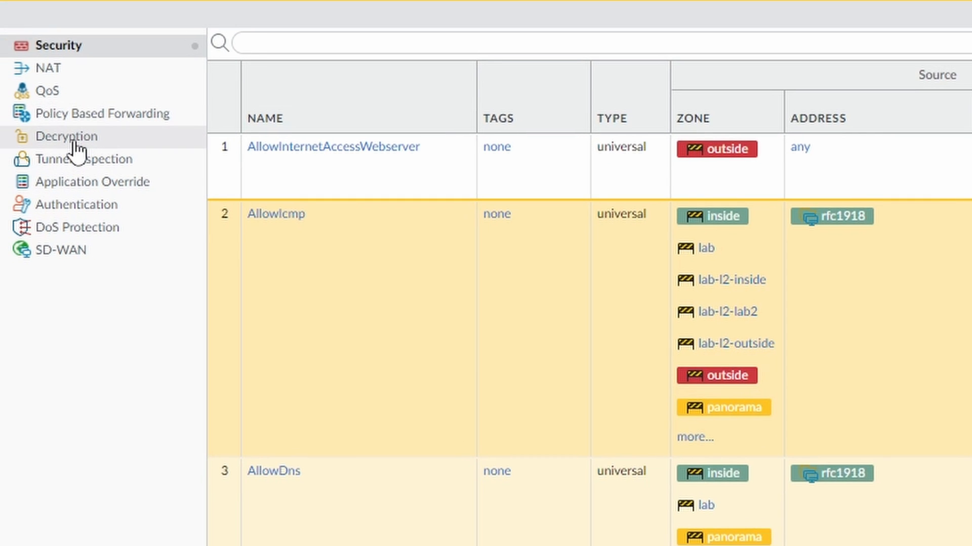
pyautogui.click(5, 167)
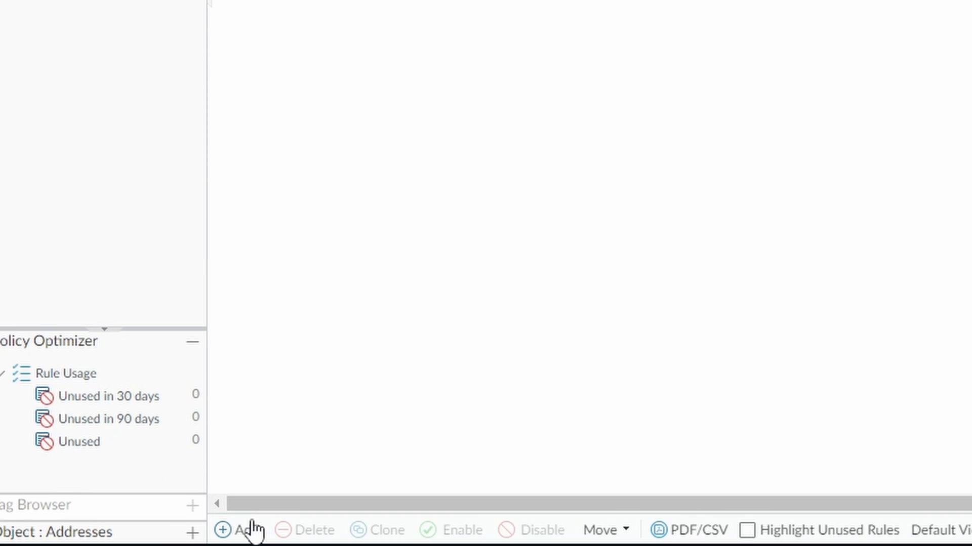
pyautogui.click(246, 532)
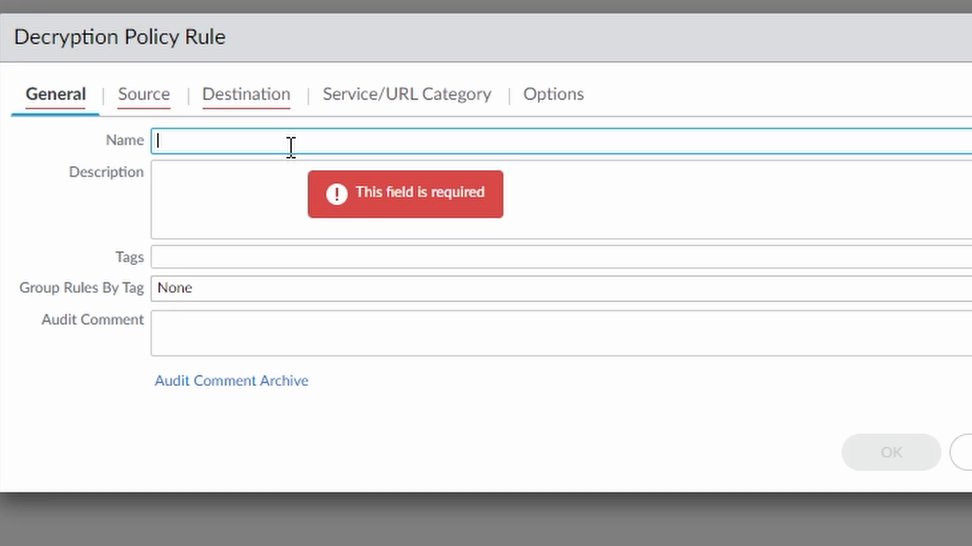
pyautogui.write('webserver')
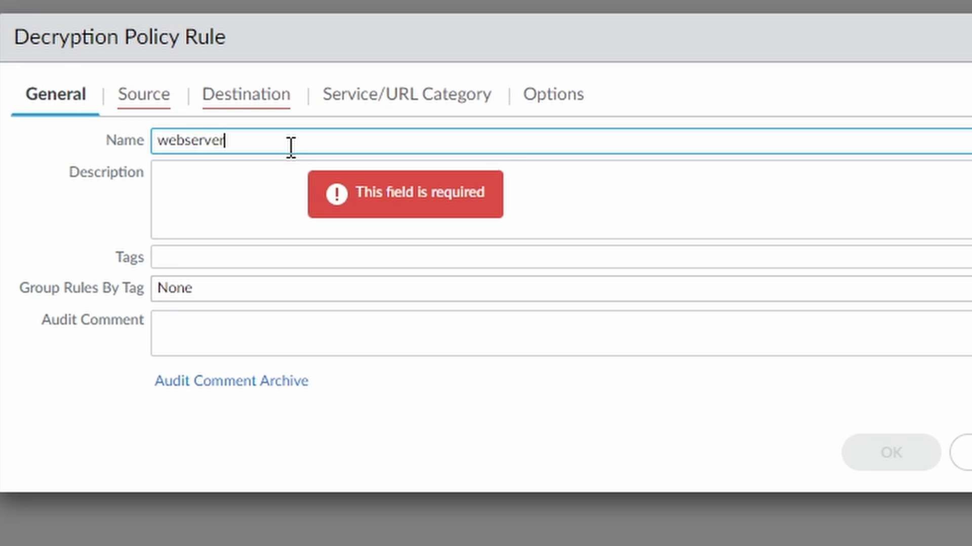
pyautogui.write('.netsums.com')
# Set the decryption rule's source zone to outside
pyautogui.click(153, 98)
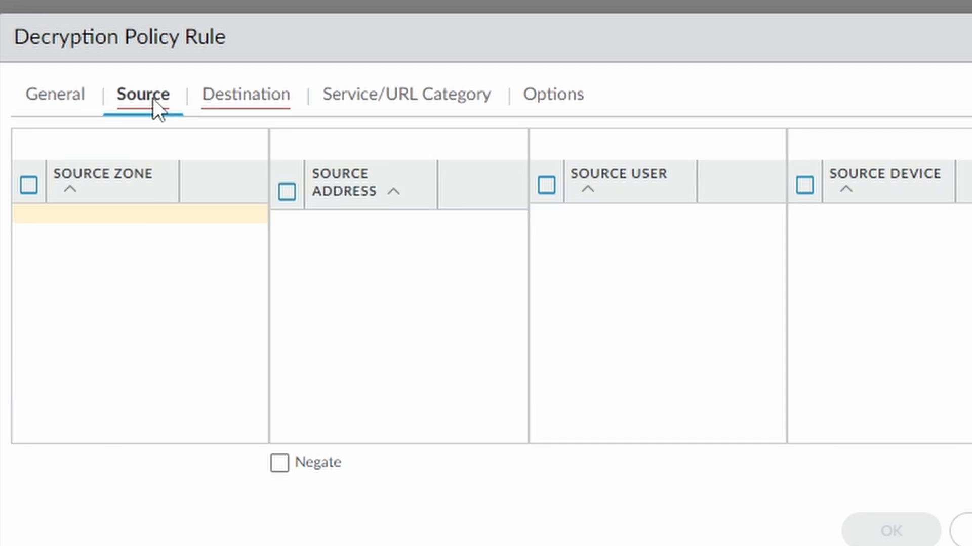
pyautogui.click(49, 427)
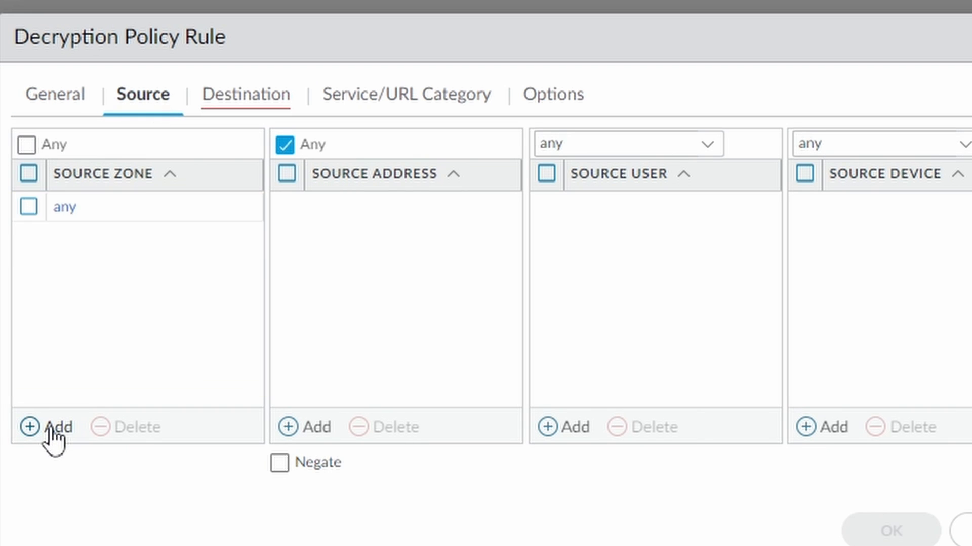
pyautogui.write('out')
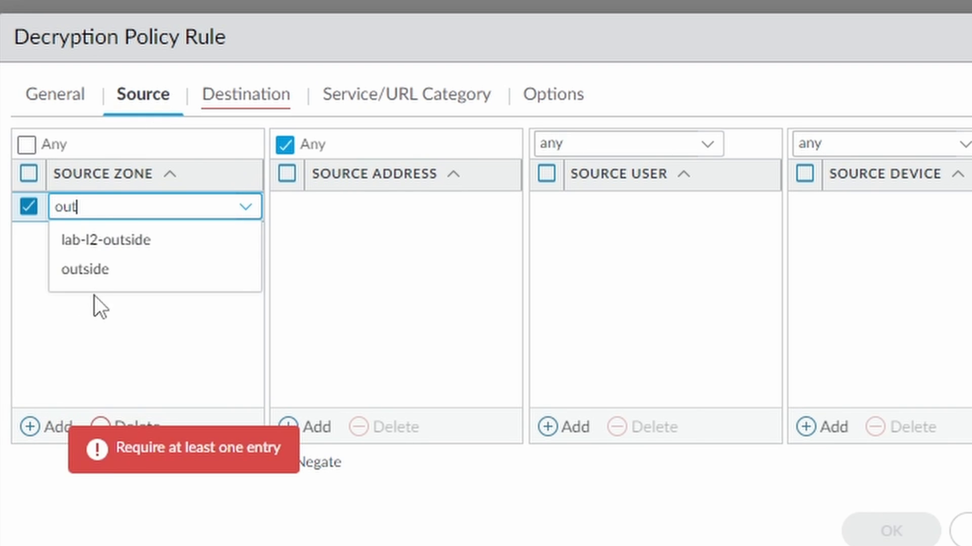
pyautogui.click(104, 273)
pyautogui.click(129, 302)
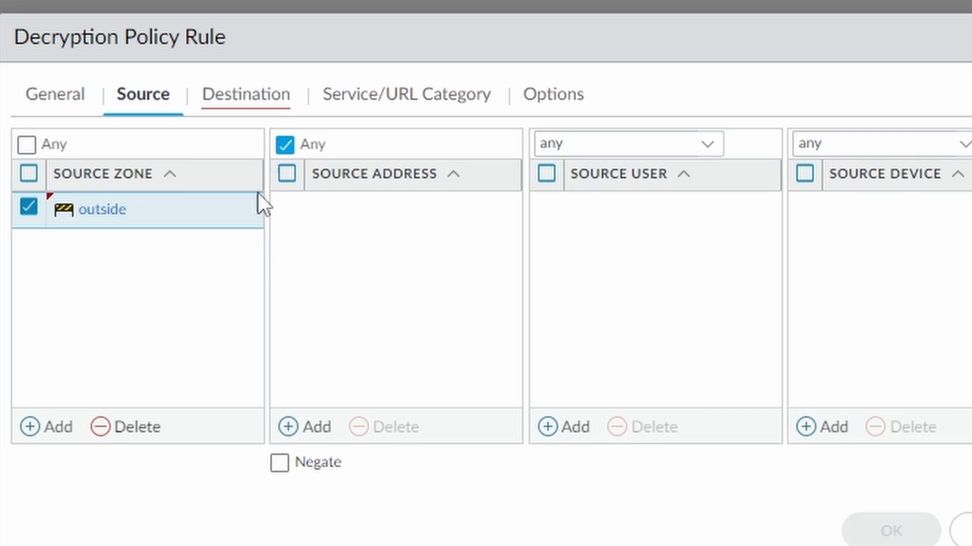
# Add the rfc1918 address group as the rule's source address and negate it
pyautogui.click(311, 425)
pyautogui.write('rfc')
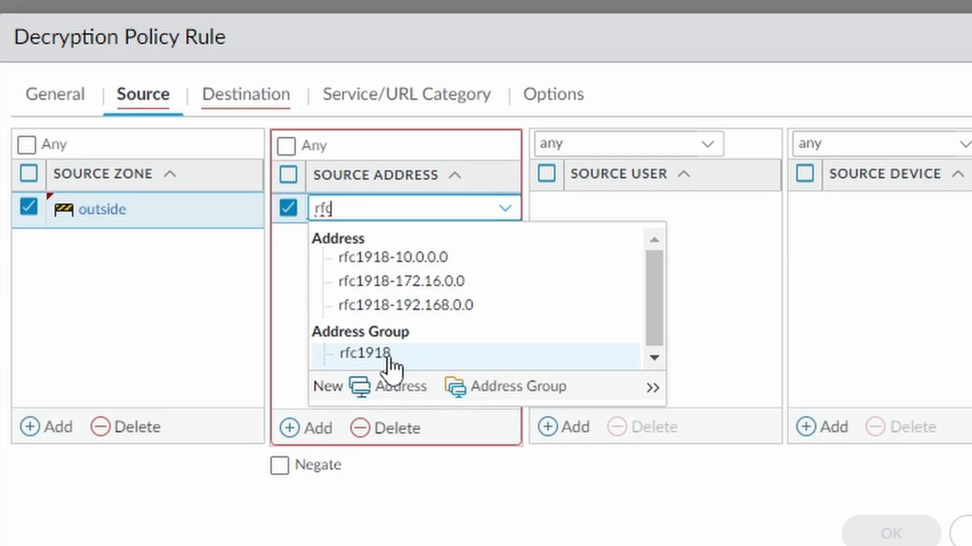
pyautogui.click(394, 360)
pyautogui.click(374, 255)
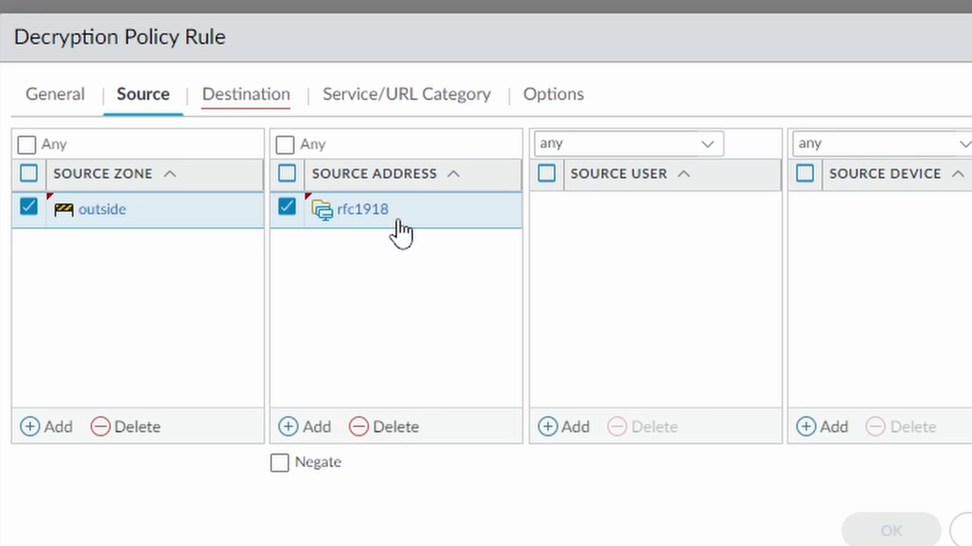
pyautogui.click(278, 463)
# Set the decryption rule's destination zone to lab
pyautogui.click(253, 94)
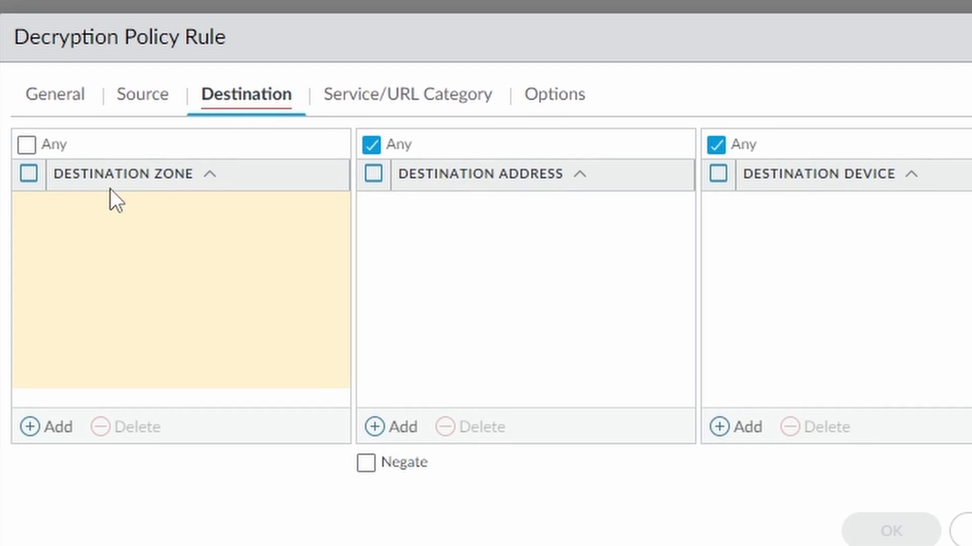
pyautogui.click(48, 427)
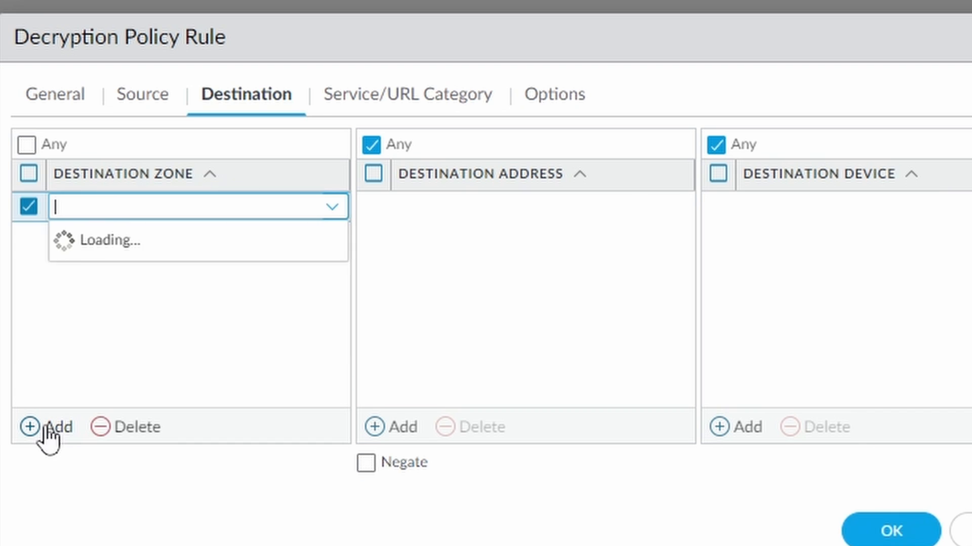
pyautogui.write('la')
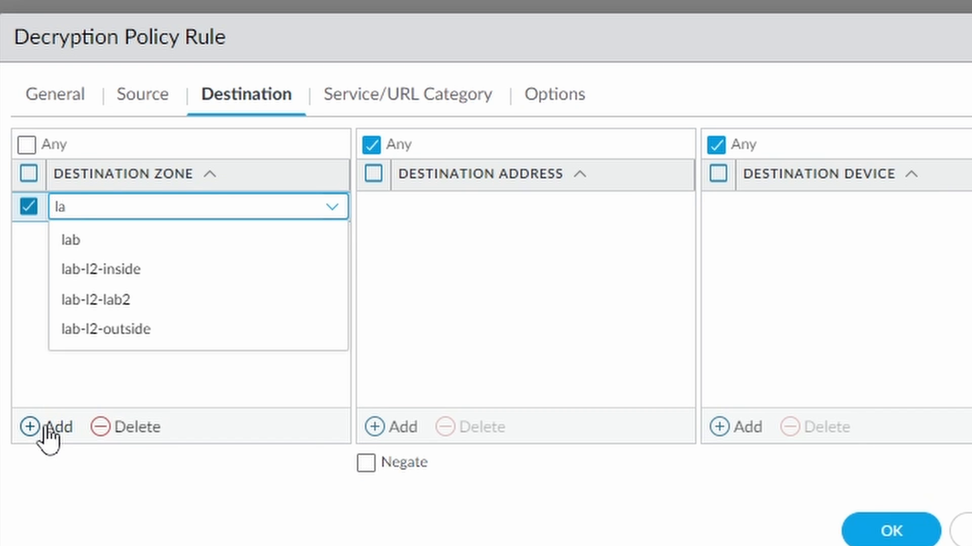
pyautogui.click(96, 241)
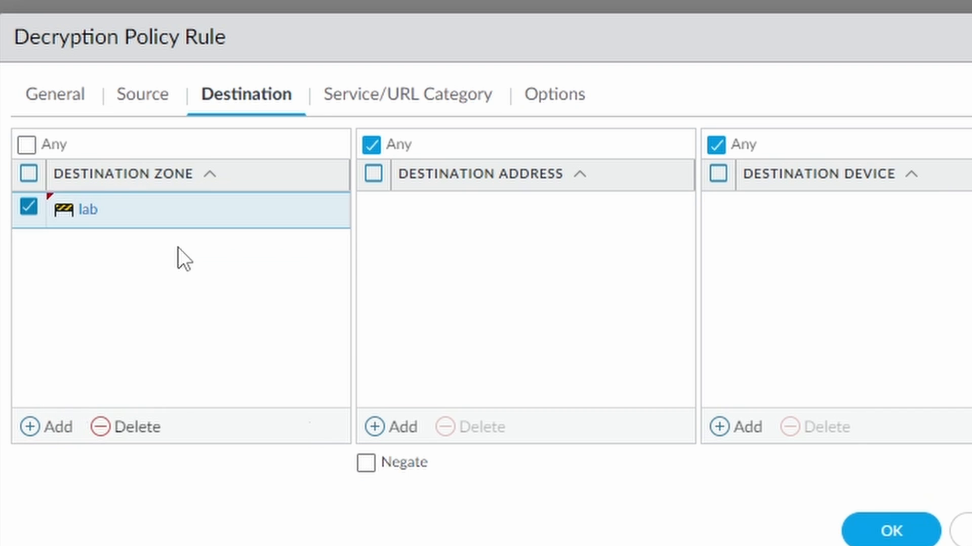
# Add the webserver.netsums.com address object as the rule's destination address
pyautogui.click(389, 425)
pyautogui.write('webser')
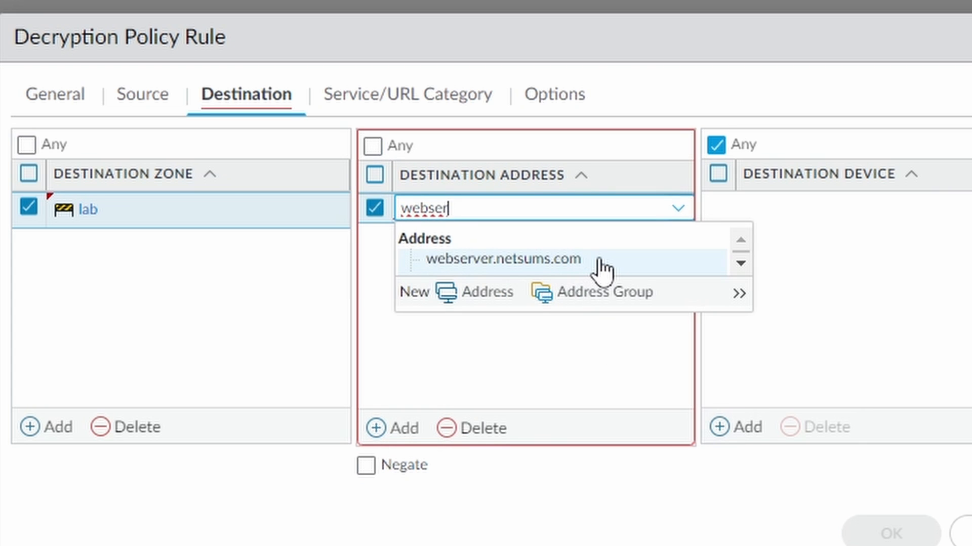
pyautogui.click(599, 260)
pyautogui.click(573, 298)
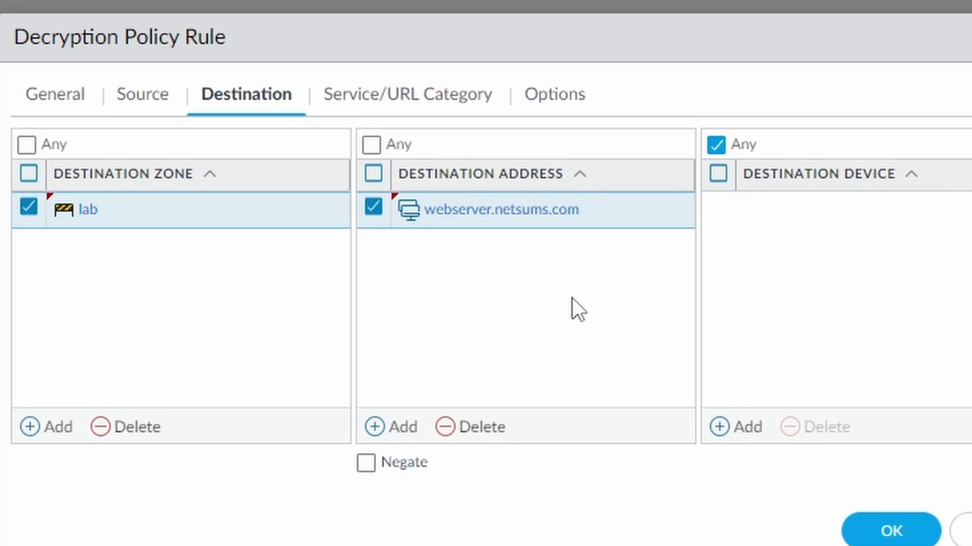
# Restrict the decryption rule to the tcp-443 service
pyautogui.click(420, 91)
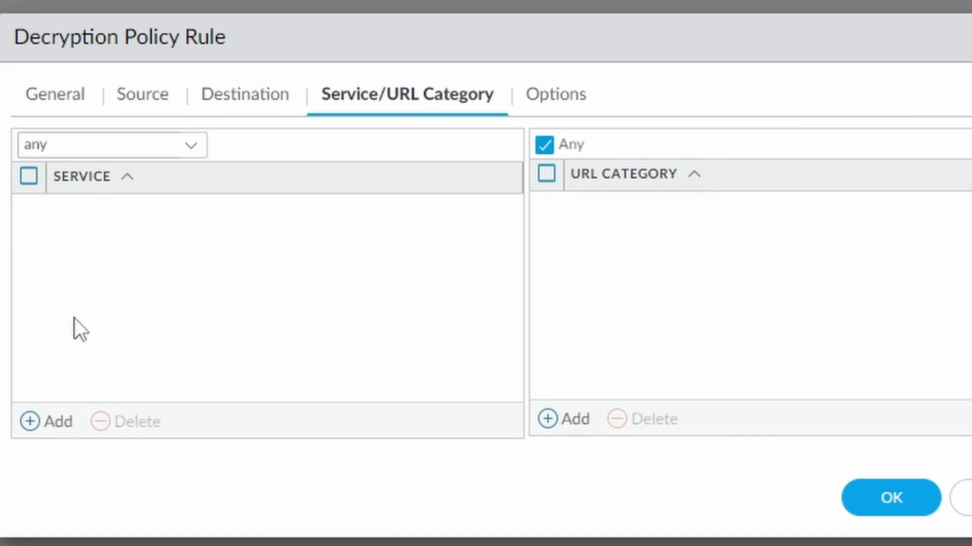
pyautogui.click(54, 422)
pyautogui.write('4')
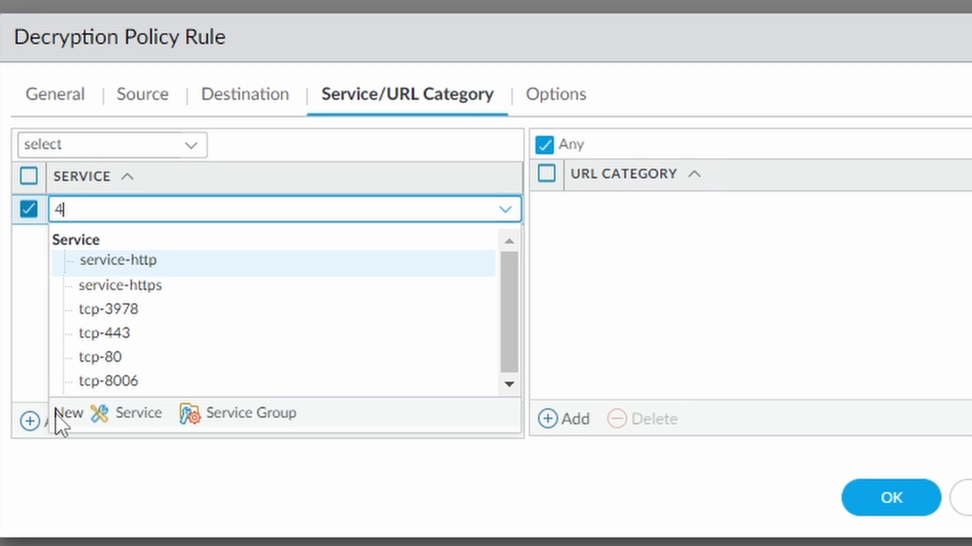
pyautogui.write('43')
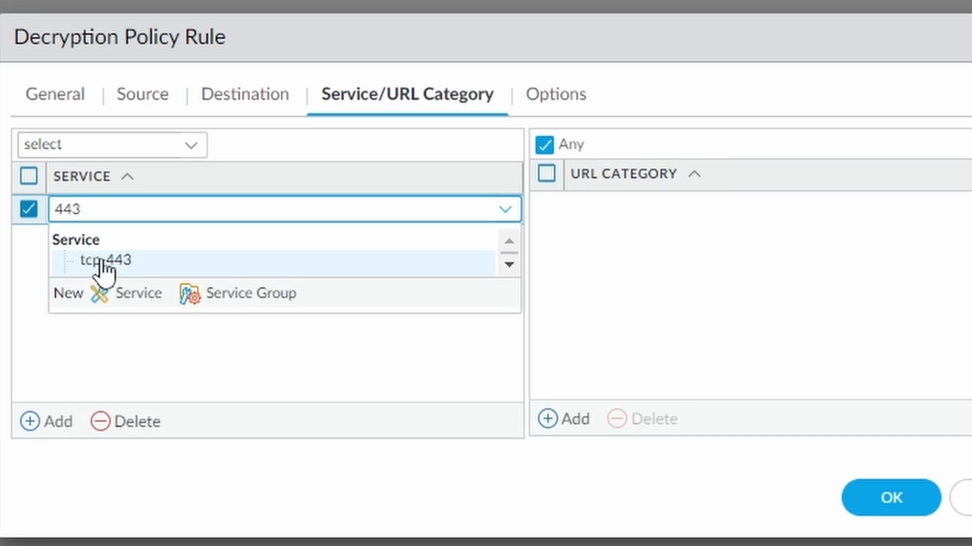
pyautogui.click(104, 261)
pyautogui.click(217, 311)
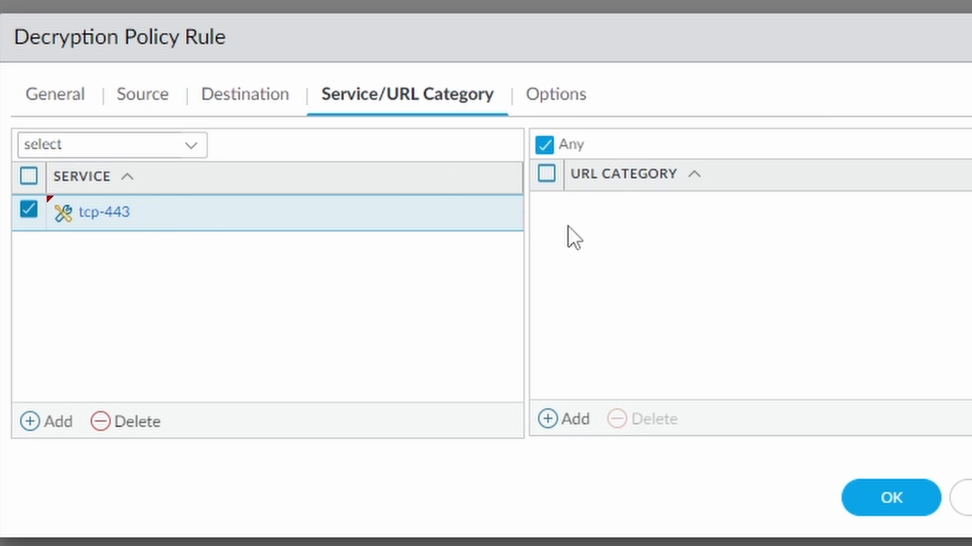
# Set the rule's action to Decrypt and its type to SSL Inbound Inspection
pyautogui.click(560, 99)
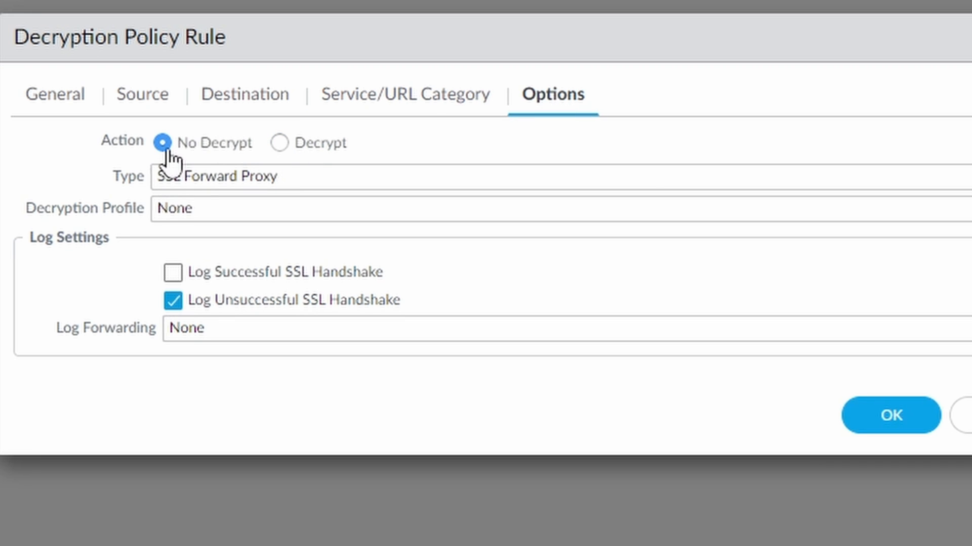
pyautogui.click(279, 144)
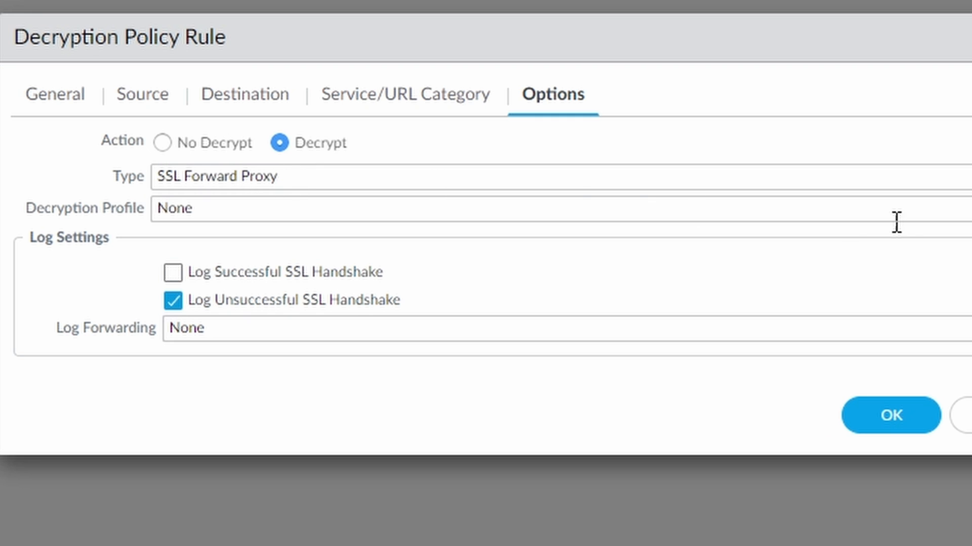
pyautogui.click(655, 177)
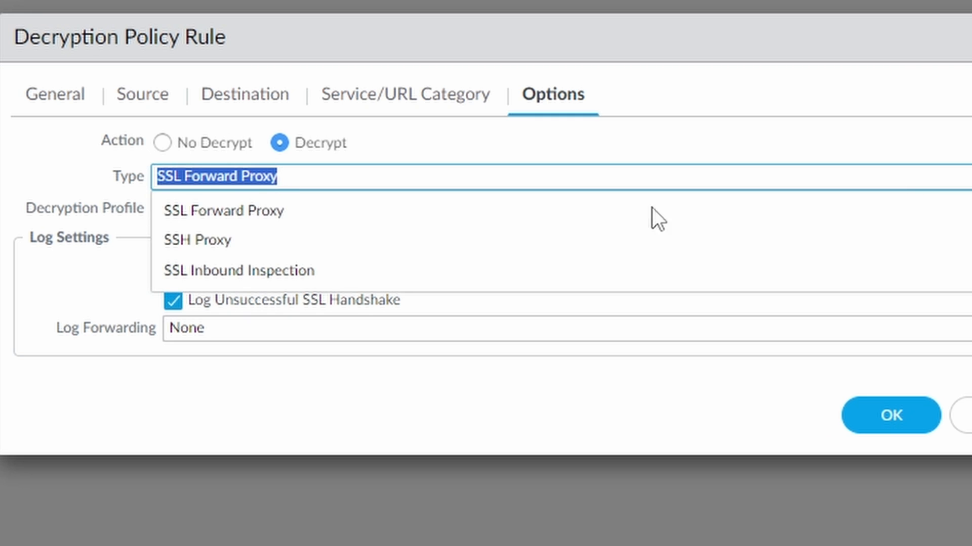
pyautogui.click(325, 273)
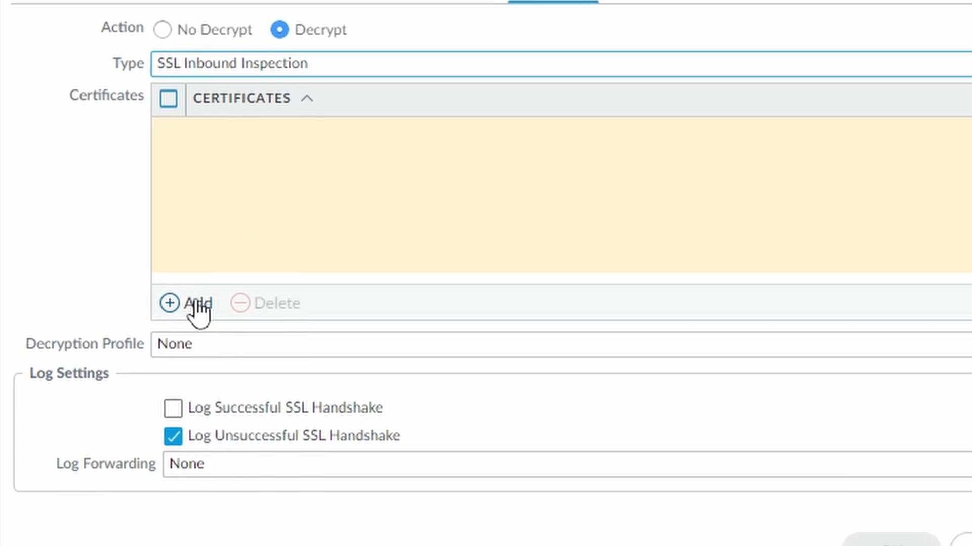
# Add the webserver.netsums.com certificate to the rule and assign the netsums decryption profile
pyautogui.click(200, 338)
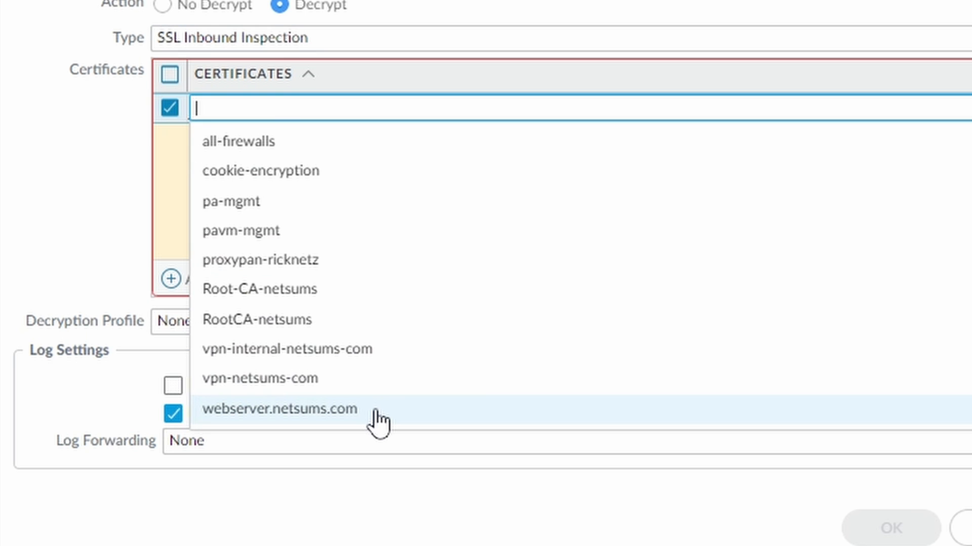
pyautogui.click(374, 411)
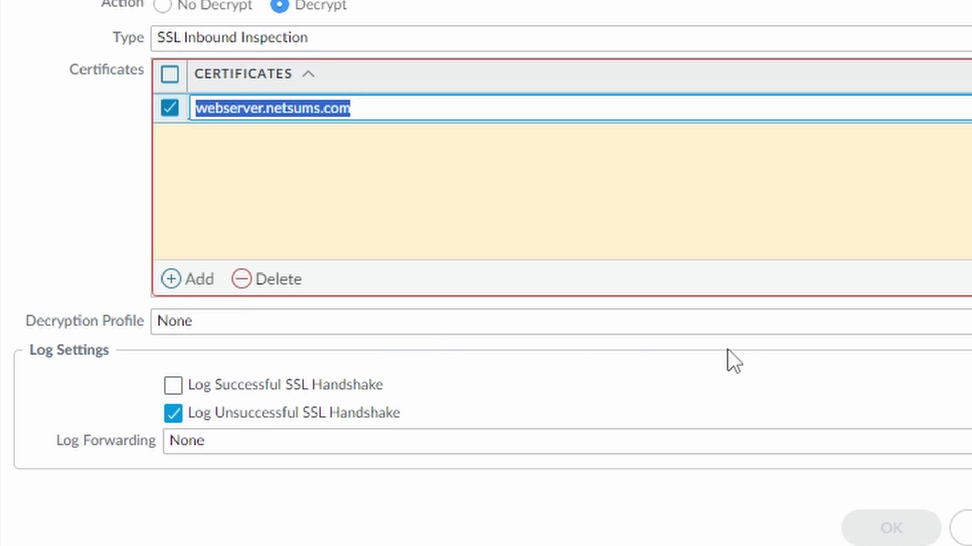
pyautogui.click(182, 321)
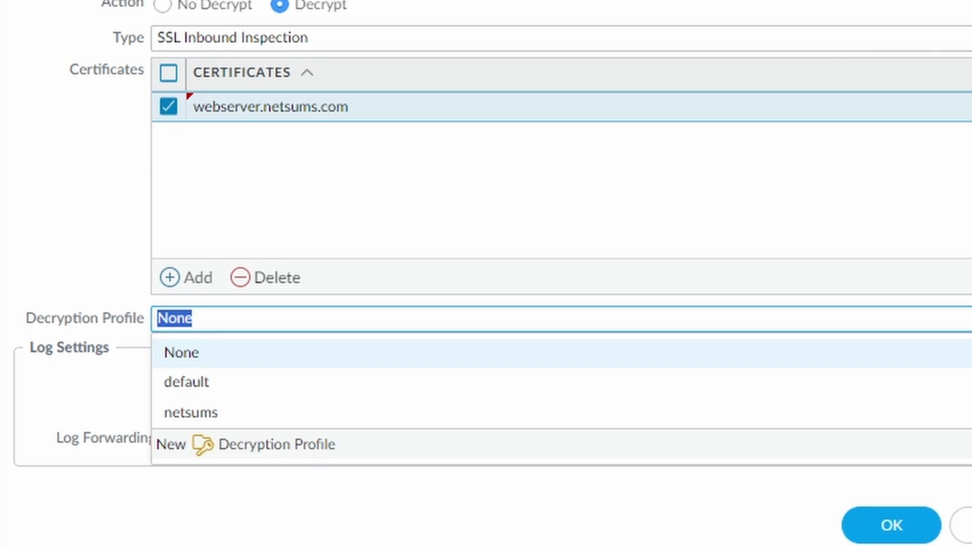
pyautogui.click(221, 416)
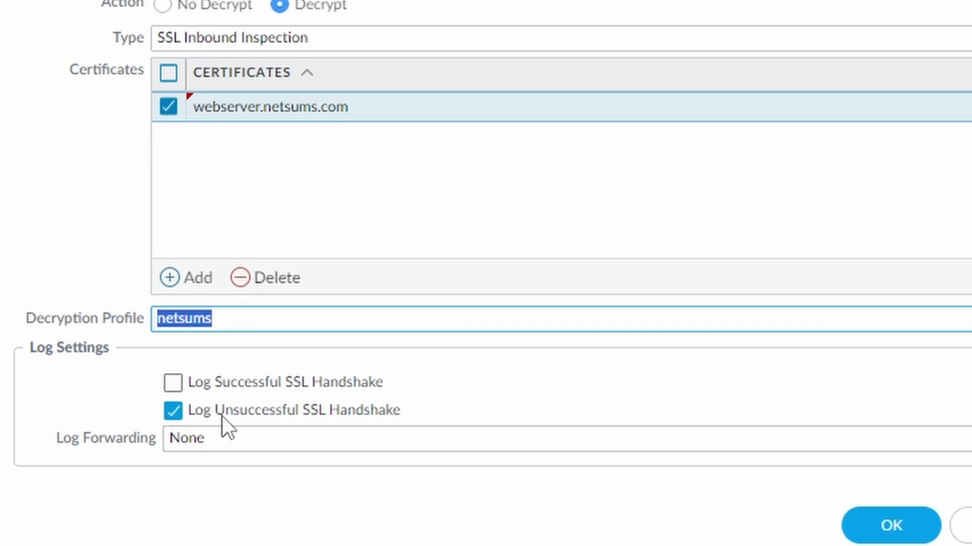
pyautogui.click(93, 380)
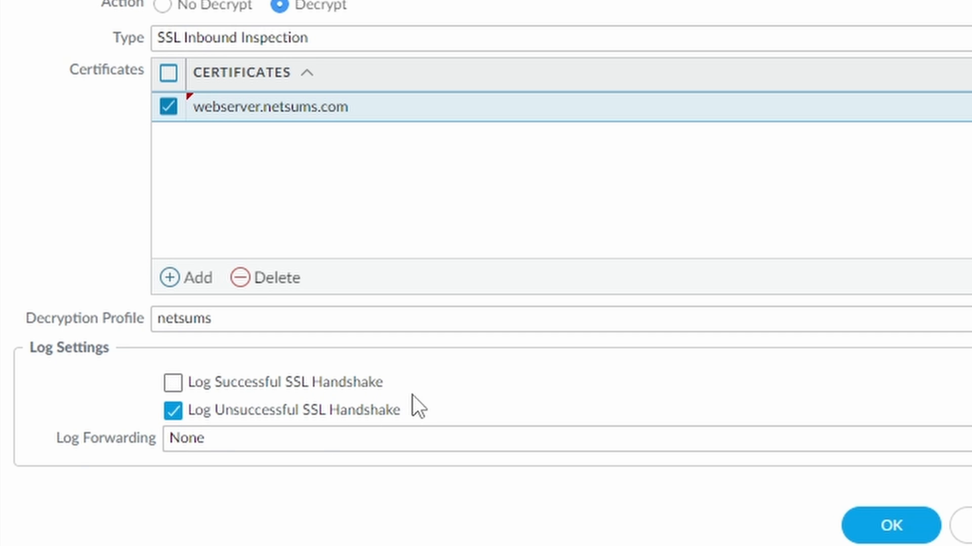
pyautogui.click(221, 381)
# Save the decryption rule and commit all changes to the firewall
pyautogui.click(892, 526)
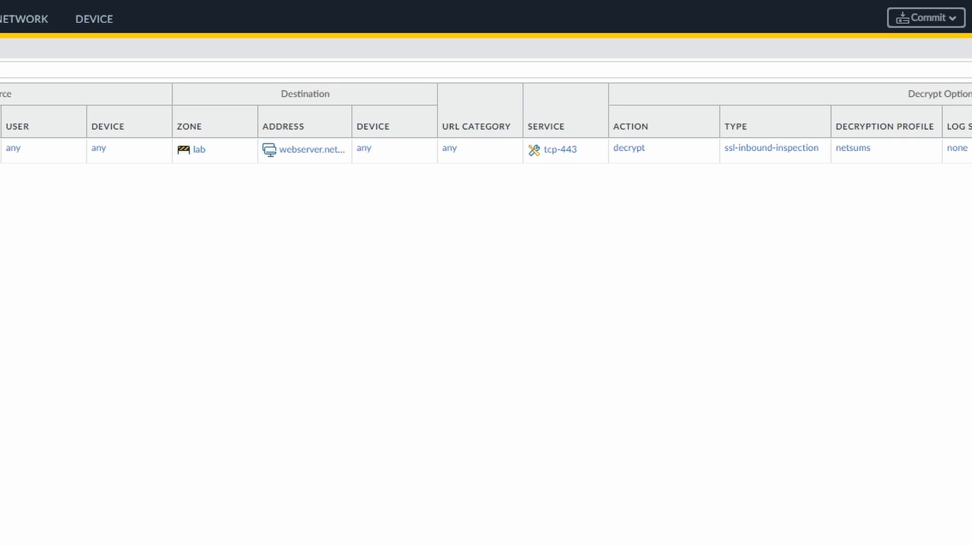
pyautogui.click(951, 20)
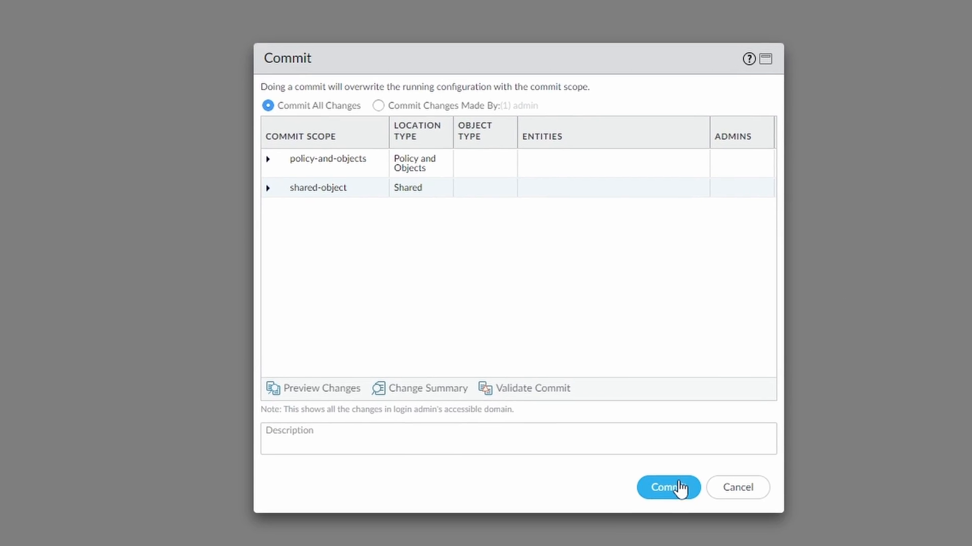
pyautogui.click(680, 480)
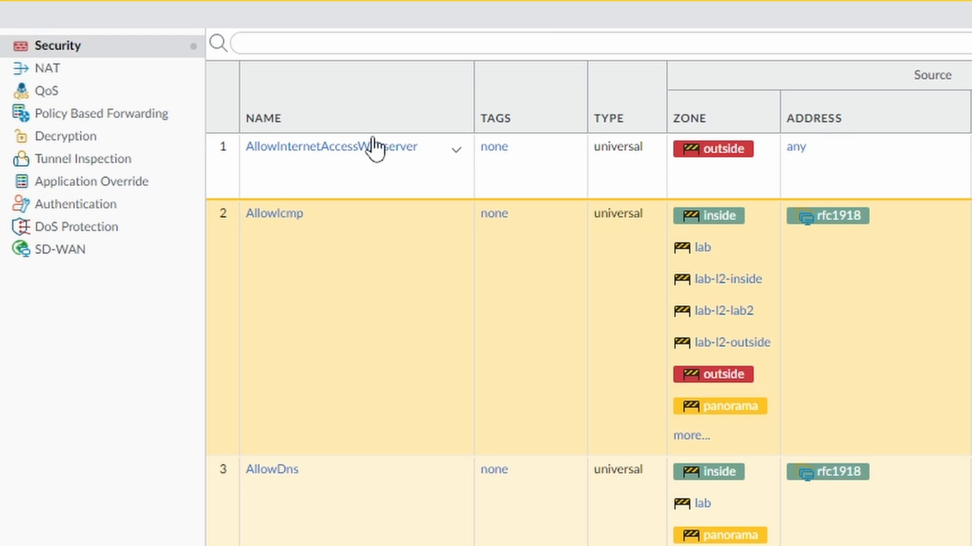
# Review the source, destination, application, service and action settings of the AllowInternetAccessWebserver security rule
pyautogui.click(305, 151)
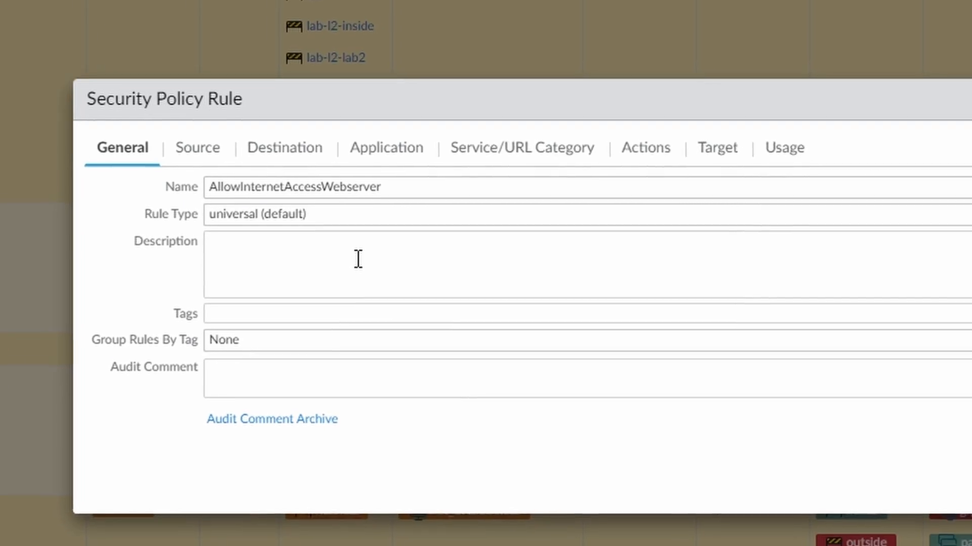
pyautogui.click(201, 147)
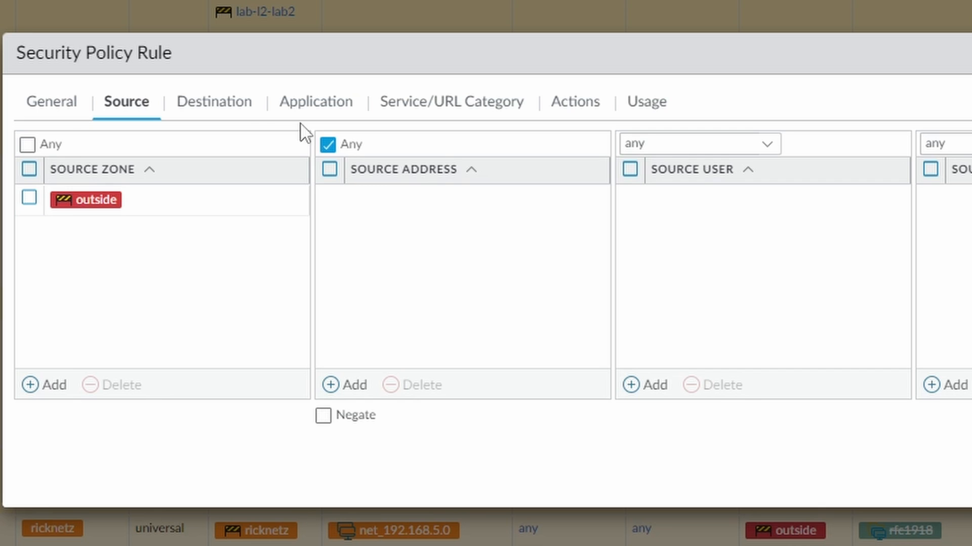
pyautogui.click(230, 106)
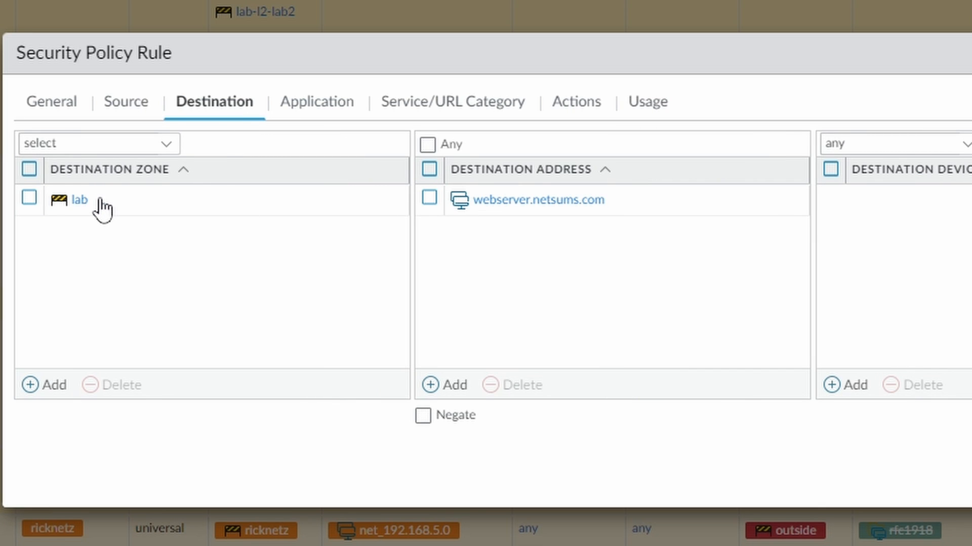
pyautogui.click(312, 111)
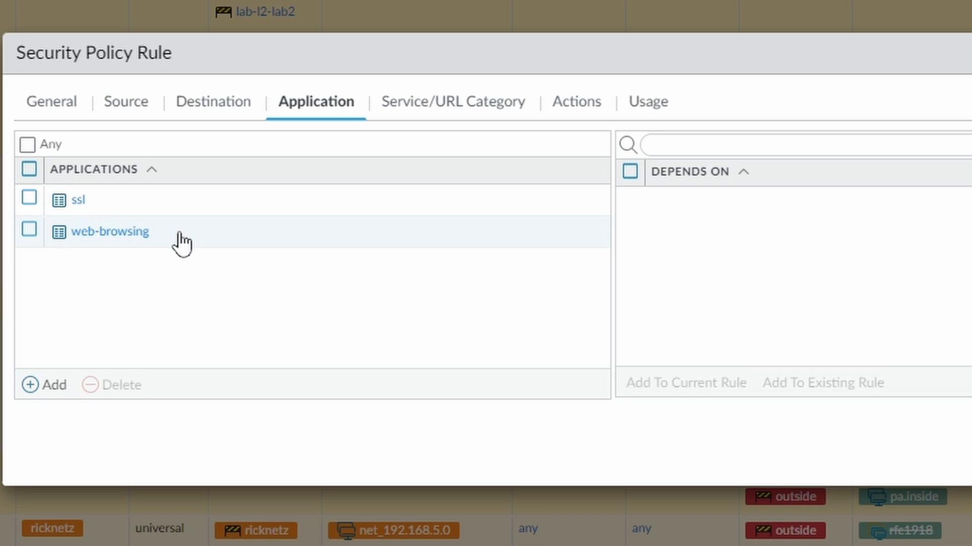
pyautogui.click(467, 106)
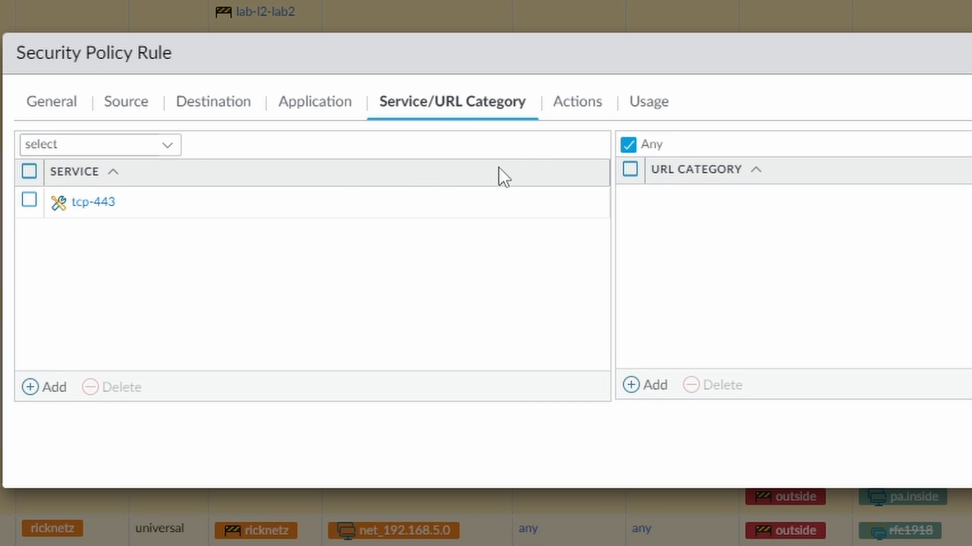
pyautogui.click(577, 108)
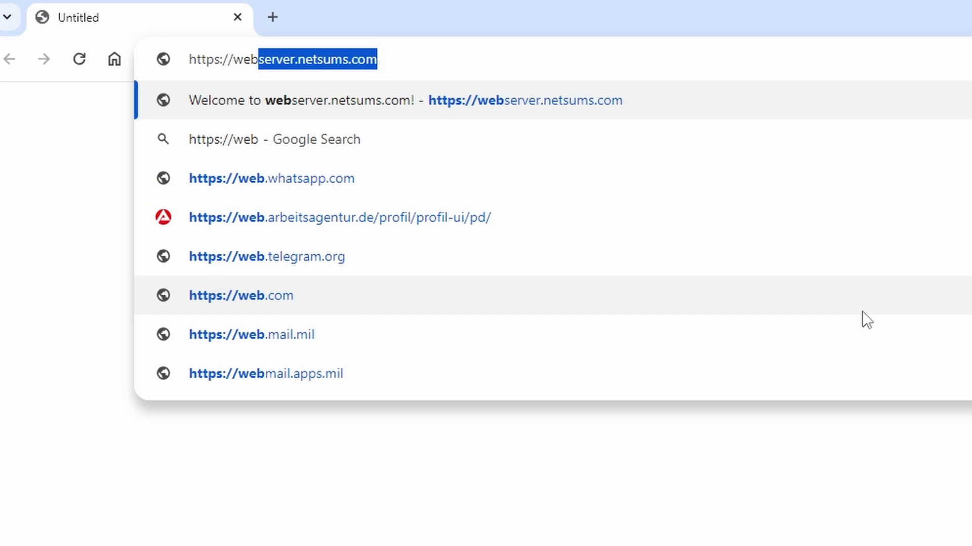
pyautogui.press('Return')
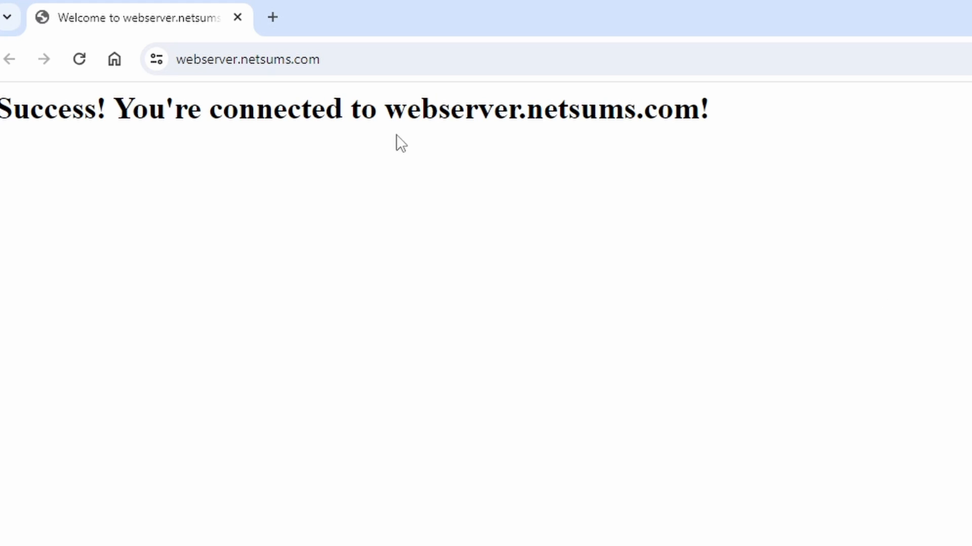
pyautogui.click(161, 61)
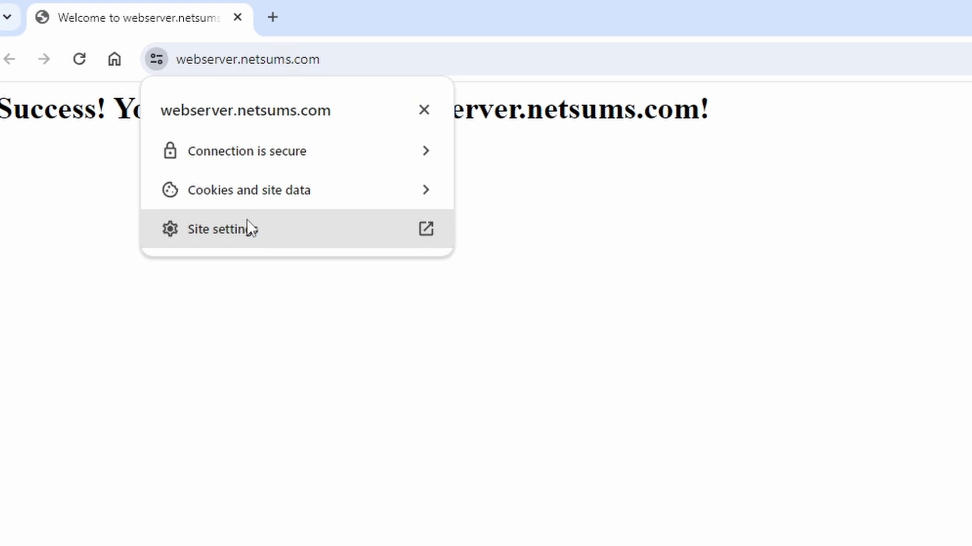
pyautogui.click(275, 154)
pyautogui.click(275, 268)
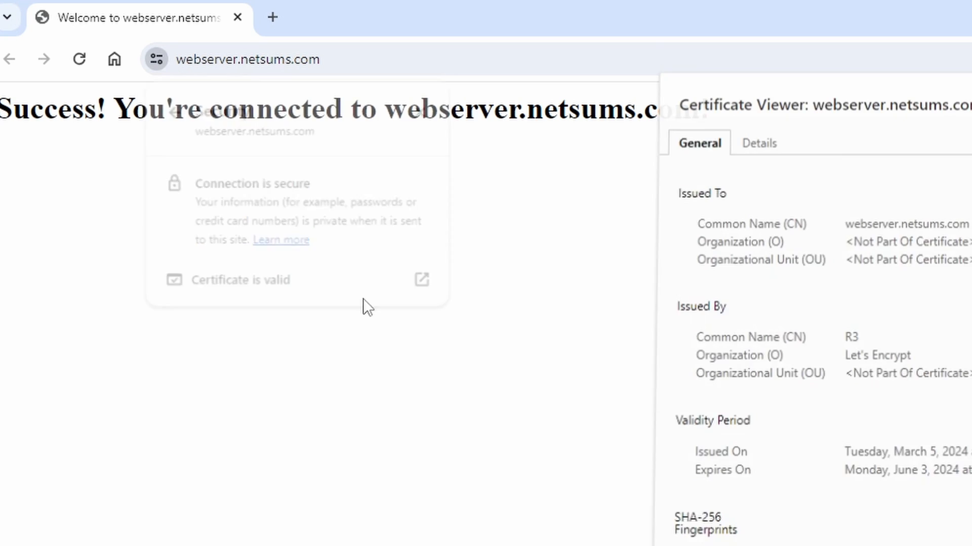
# Examine the hierarchy and detailed fields of the webserver.netsums.com certificate
pyautogui.click(759, 144)
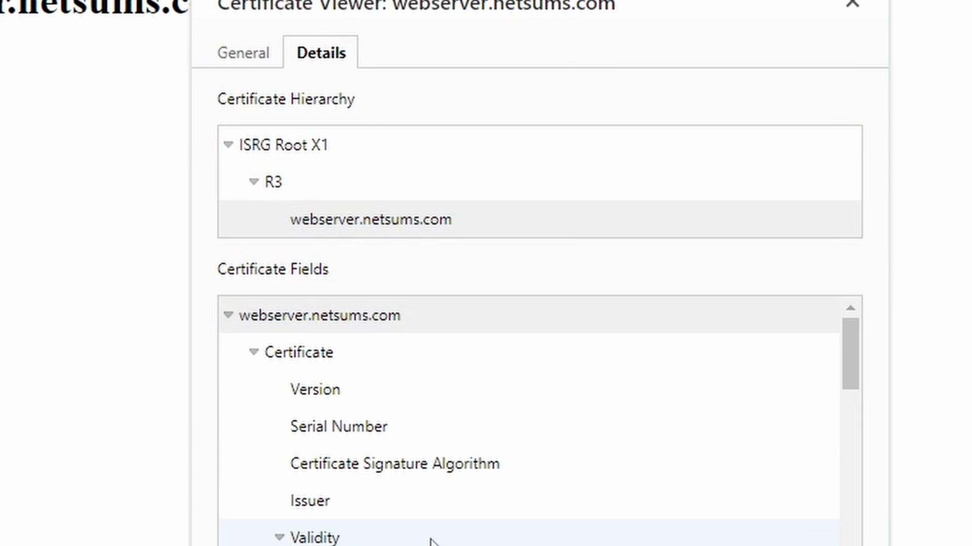
pyautogui.scroll(-8, 432, 543)
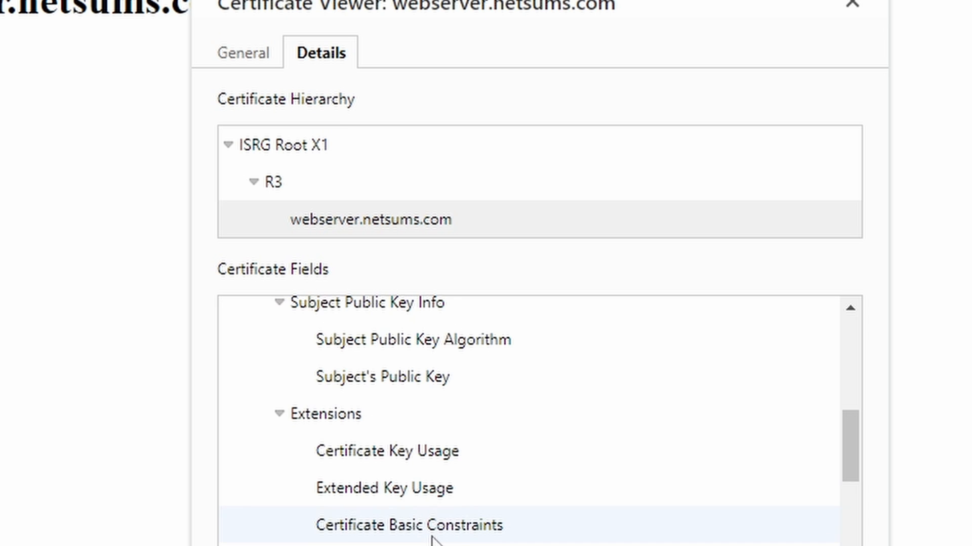
pyautogui.scroll(3, 432, 536)
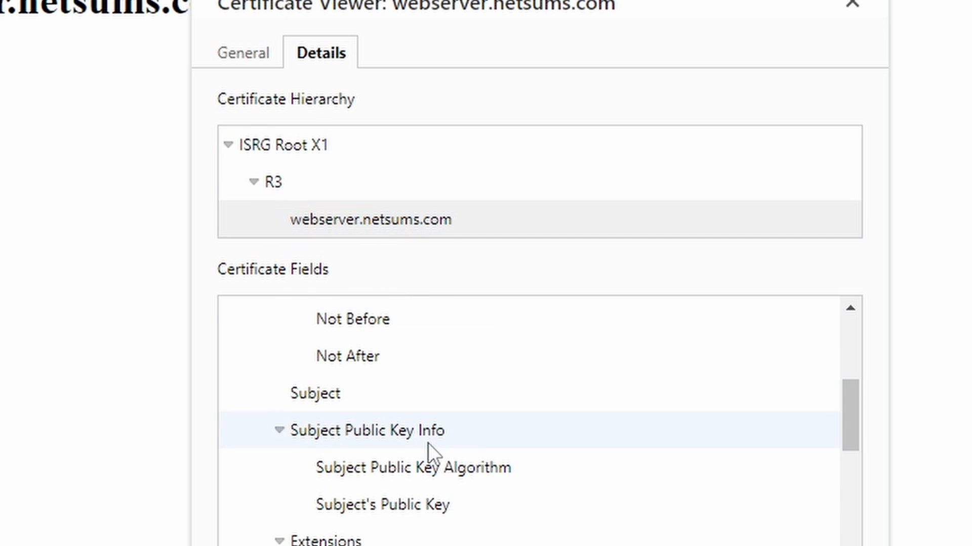
pyautogui.scroll(-5, 427, 444)
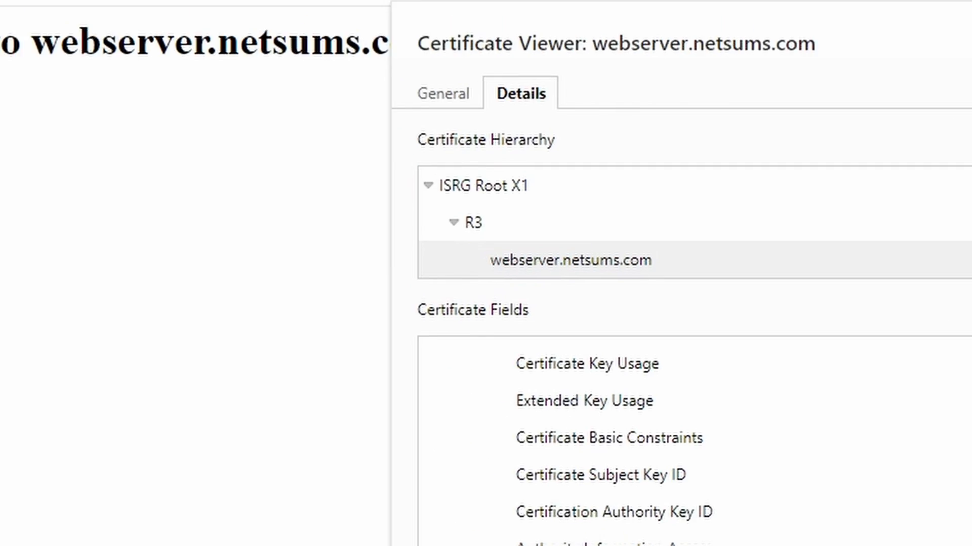
# Close the certificate viewer and load the SSL Server Test page at ssllabs.com/ssltest
pyautogui.press('Escape')
pyautogui.click(341, 76)
pyautogui.write('sslla')
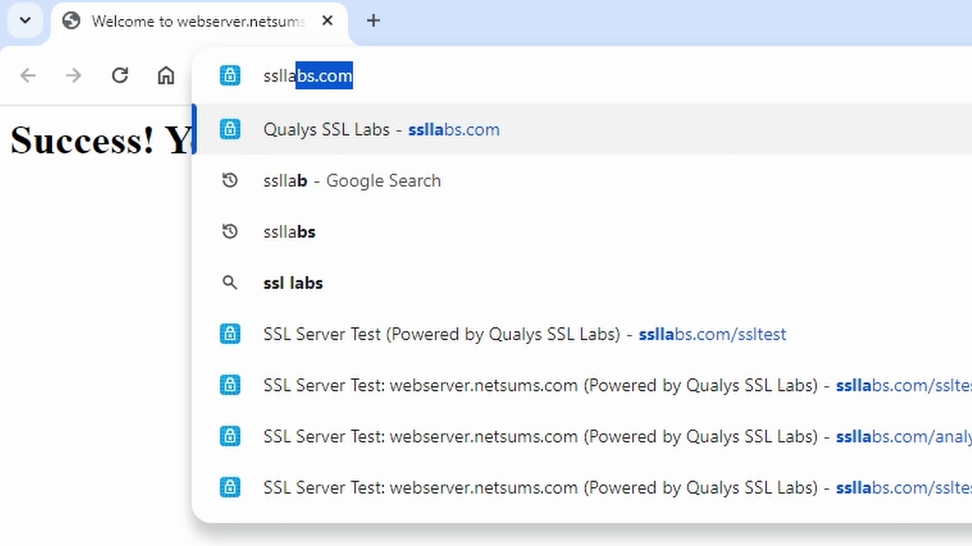
pyautogui.press('End')
pyautogui.write('/ss')
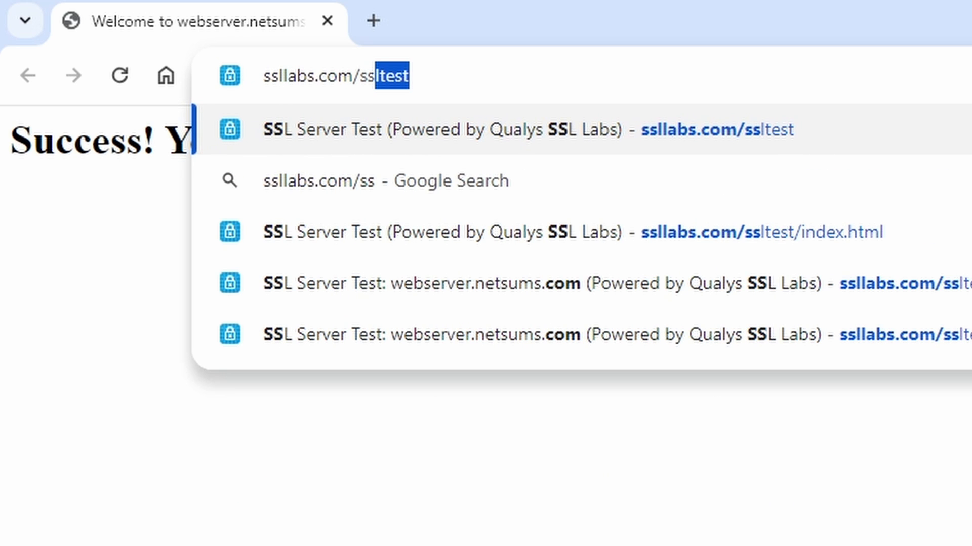
pyautogui.press('Return')
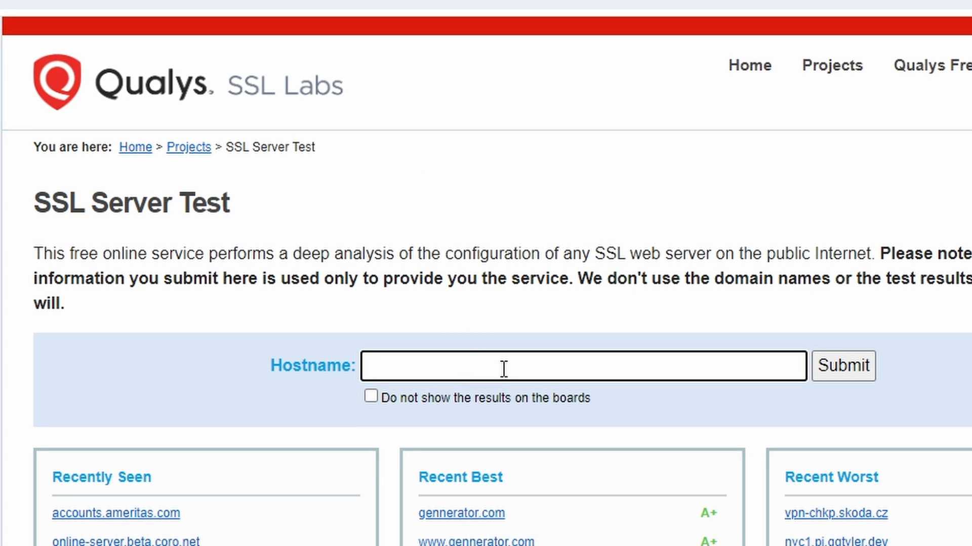
# Run the SSL Server Test on the hostname webserver.netsums.com
pyautogui.write('webserver.')
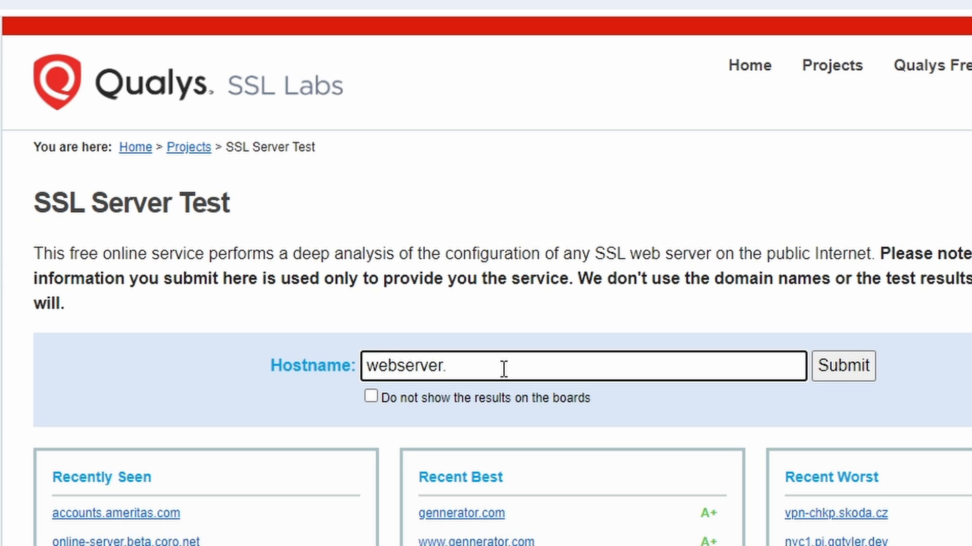
pyautogui.write('netsums.com')
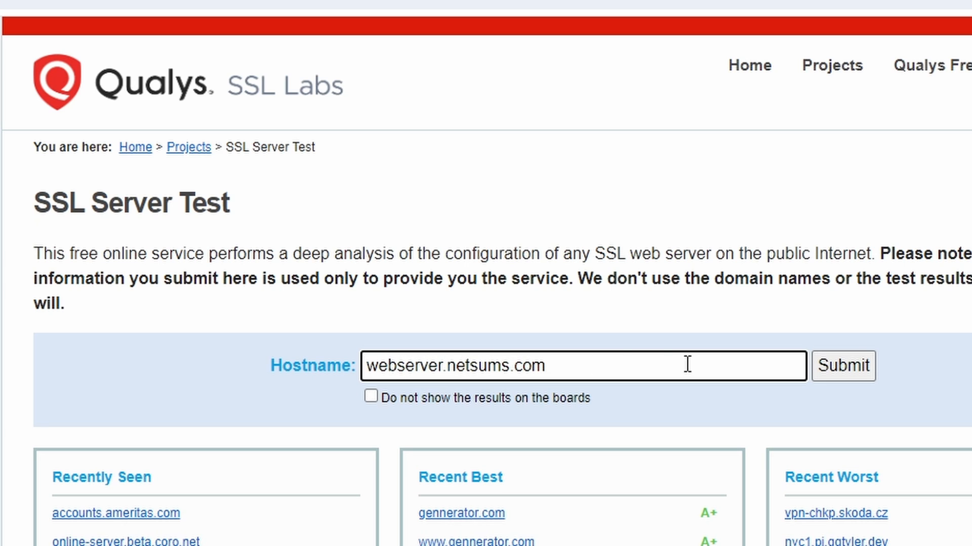
pyautogui.click(823, 370)
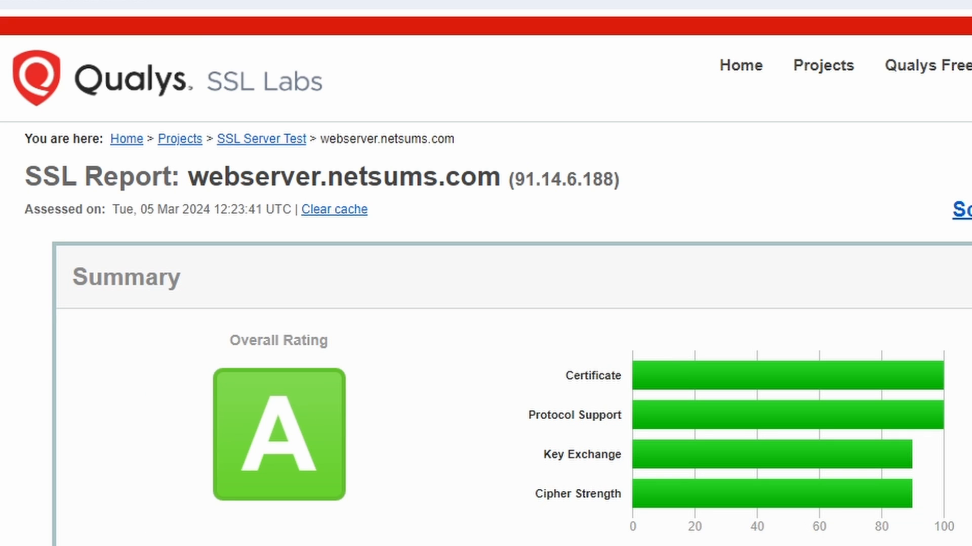
# Examine the SSL report's server certificate details and certification path, highlighting the R3 intermediate certificate entry
pyautogui.scroll(-15, 748, 454)
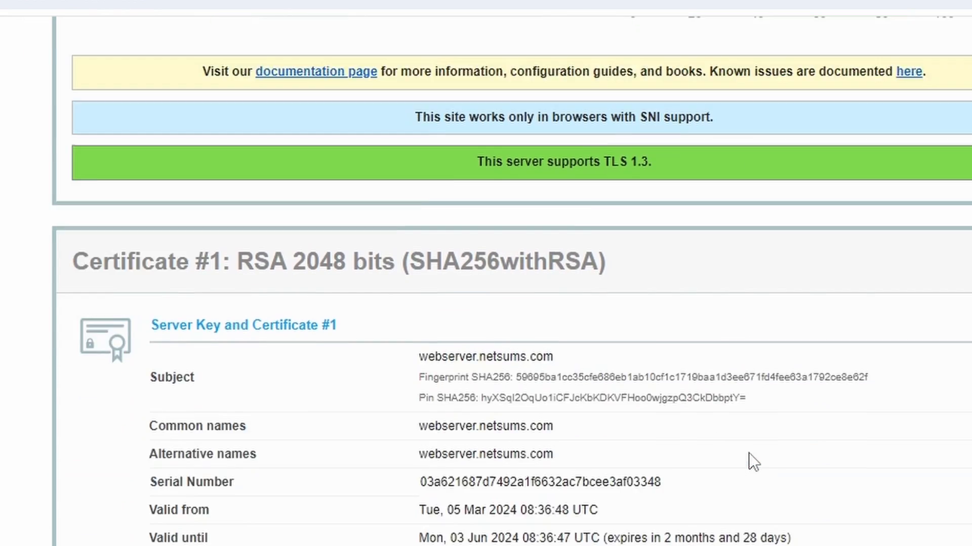
pyautogui.scroll(-10, 723, 506)
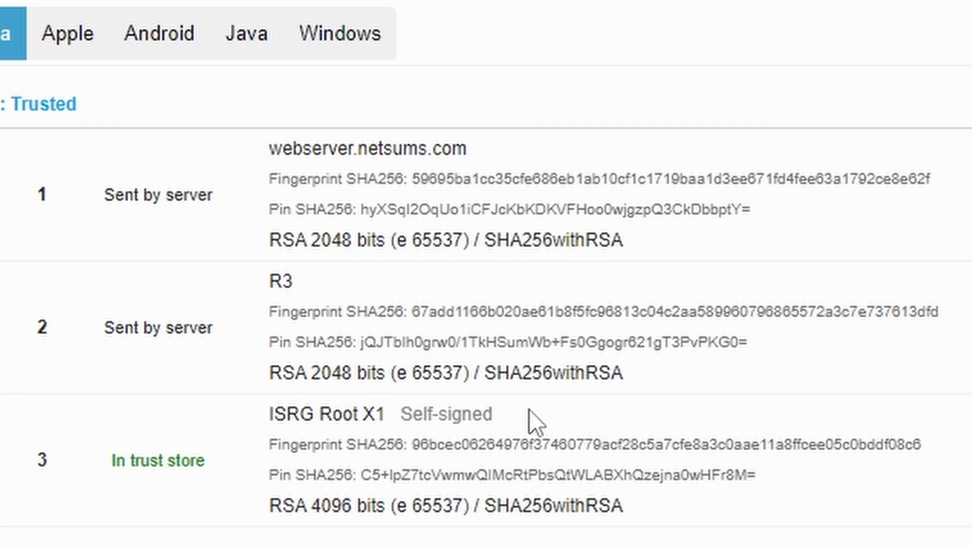
pyautogui.moveTo(622, 373); pyautogui.dragTo(268, 277)
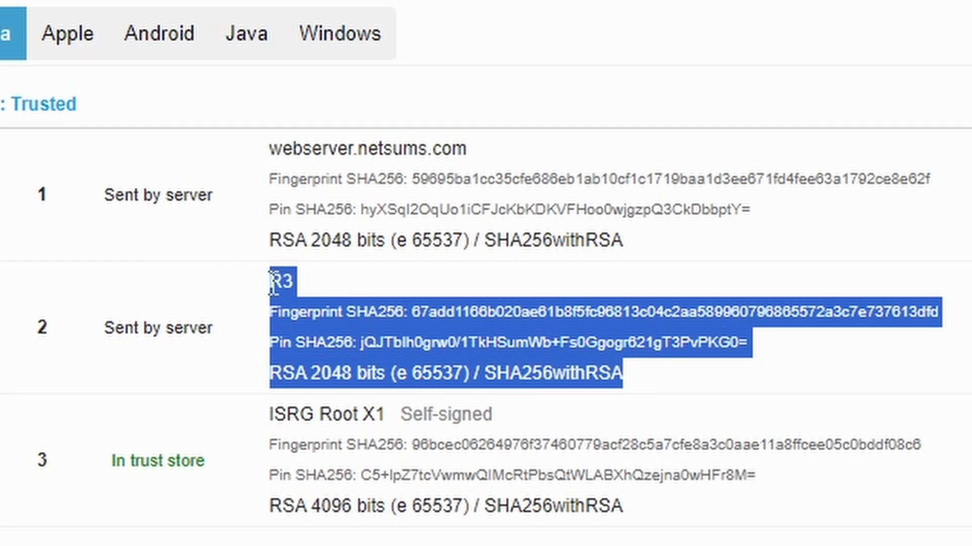
pyautogui.click(166, 296)
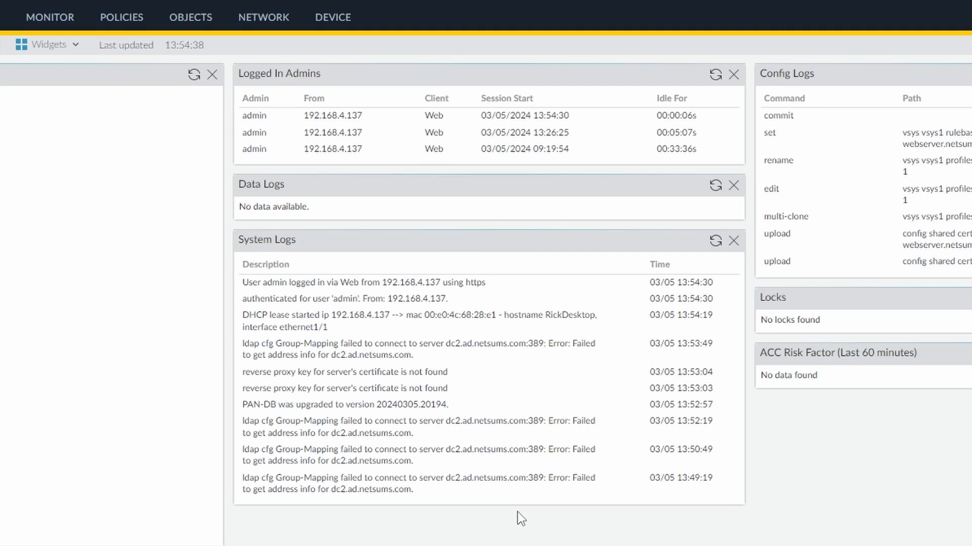
# Switch to the firewall's traffic logs for destination 172.16.0.50 and check the decryption flag in the web-browsing session from 80.187.65.200
pyautogui.click(57, 28)
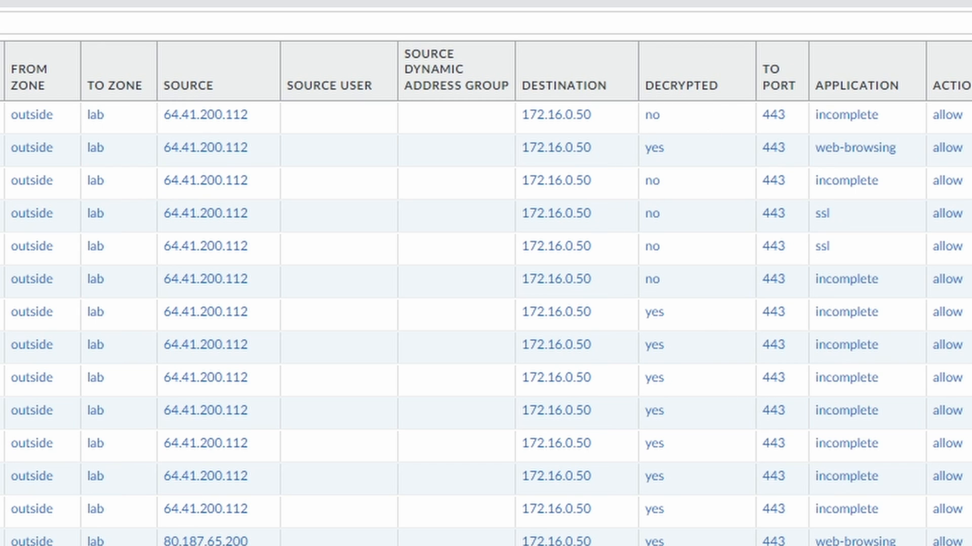
pyautogui.scroll(-3, 323, 509)
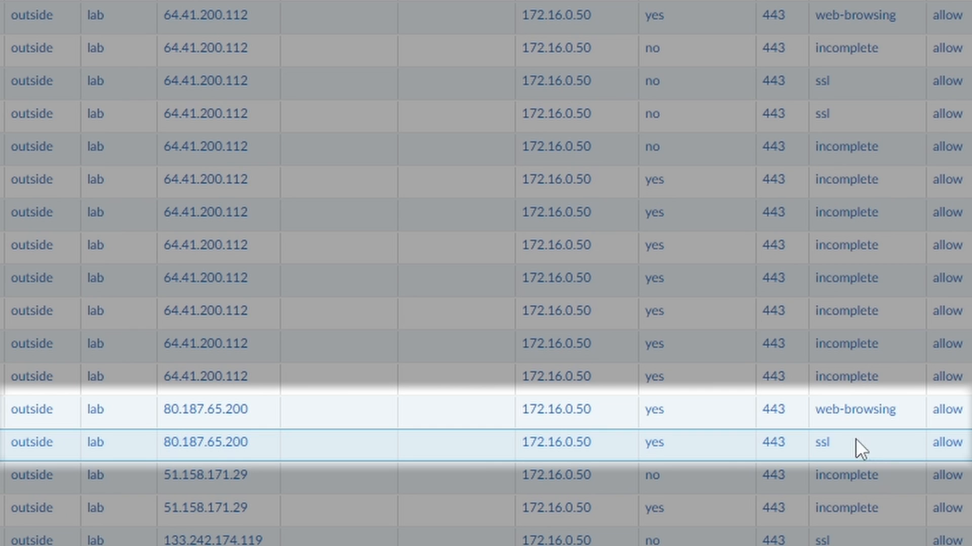
pyautogui.click(901, 414)
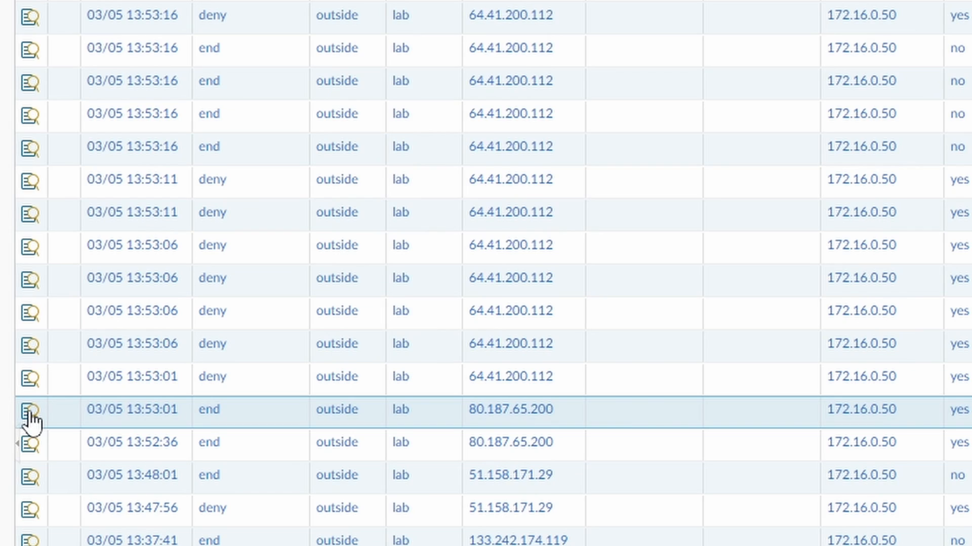
pyautogui.click(29, 416)
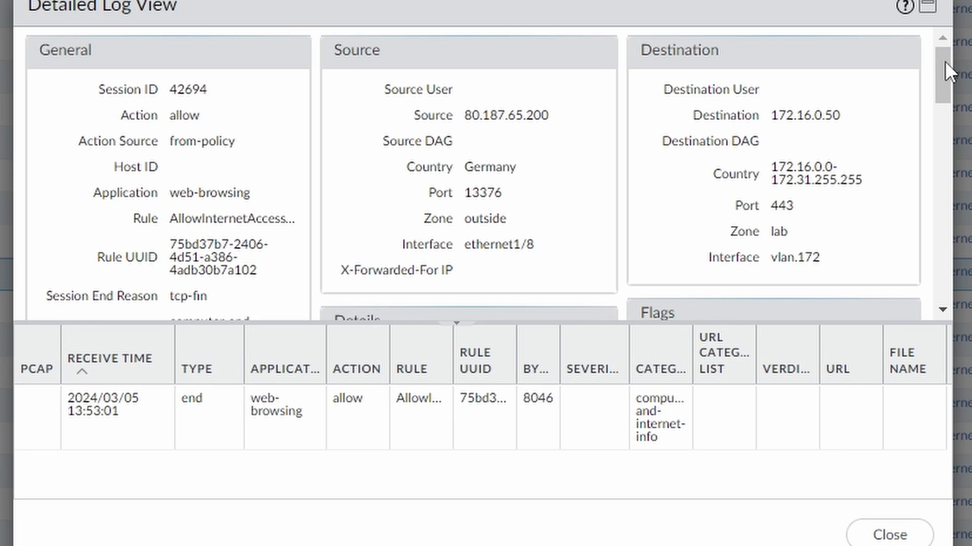
pyautogui.moveTo(945, 61); pyautogui.dragTo(945, 111)
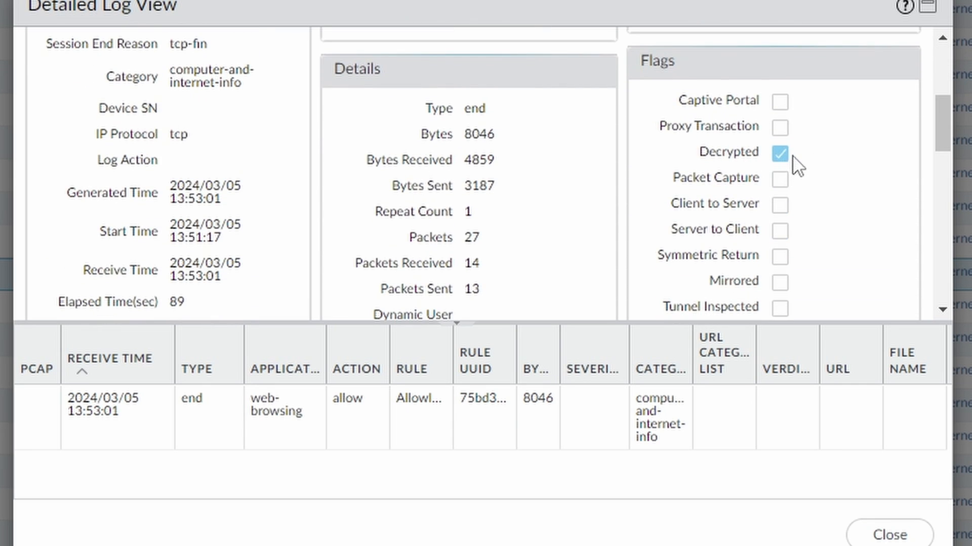
pyautogui.click(889, 535)
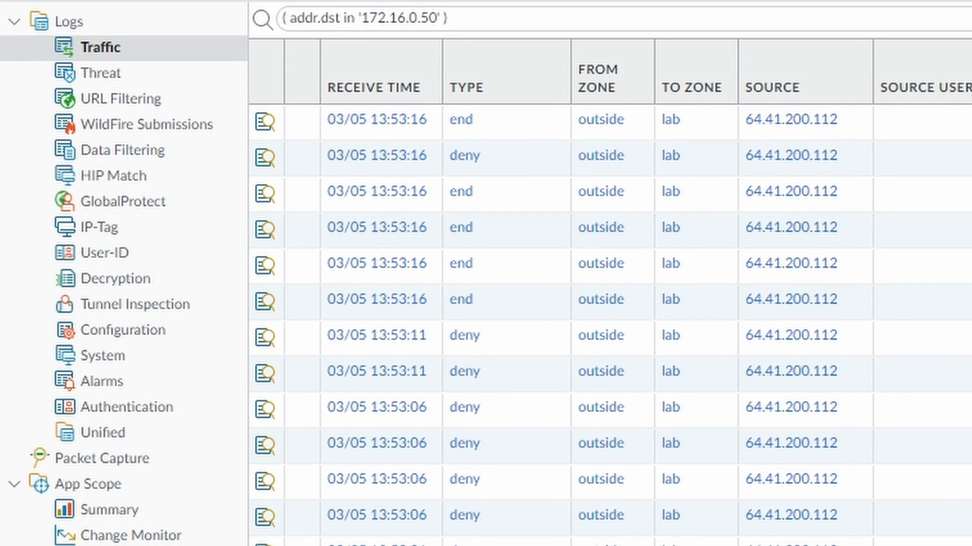
# Filter the decryption logs by ( addr.src in '80.187.65.200' ) and review the certificate, TLS version and encryption columns
pyautogui.click(125, 287)
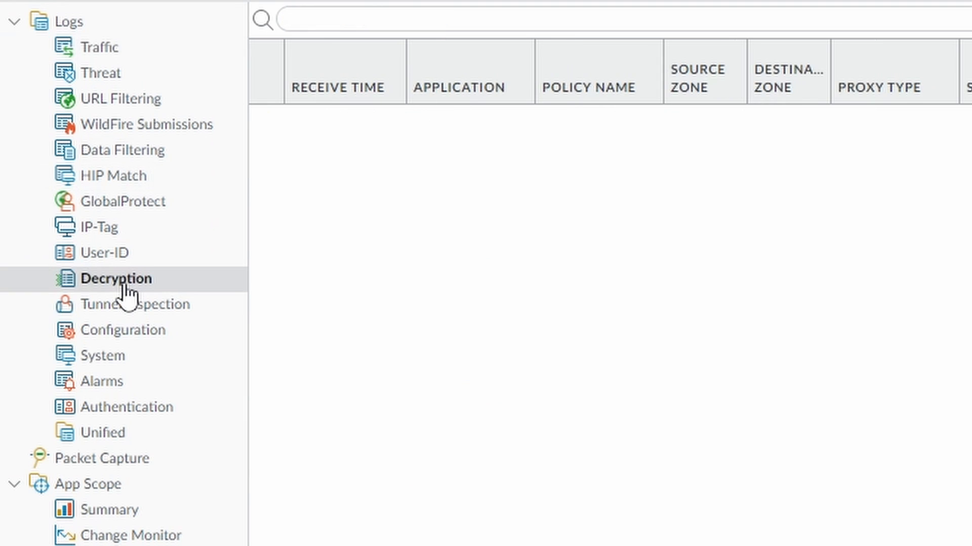
pyautogui.click(523, 20)
pyautogui.write("( addr.src in '80.187.65.200' )")
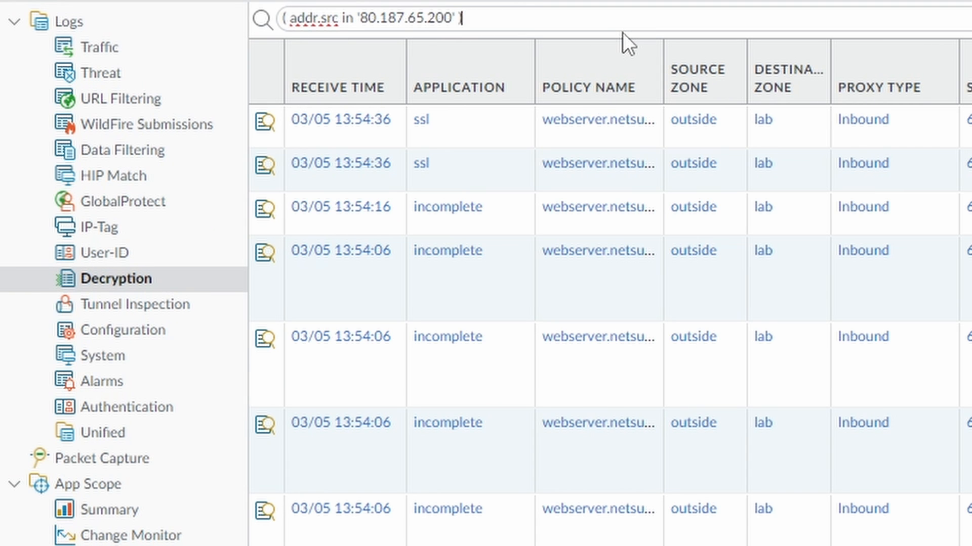
pyautogui.press('Return')
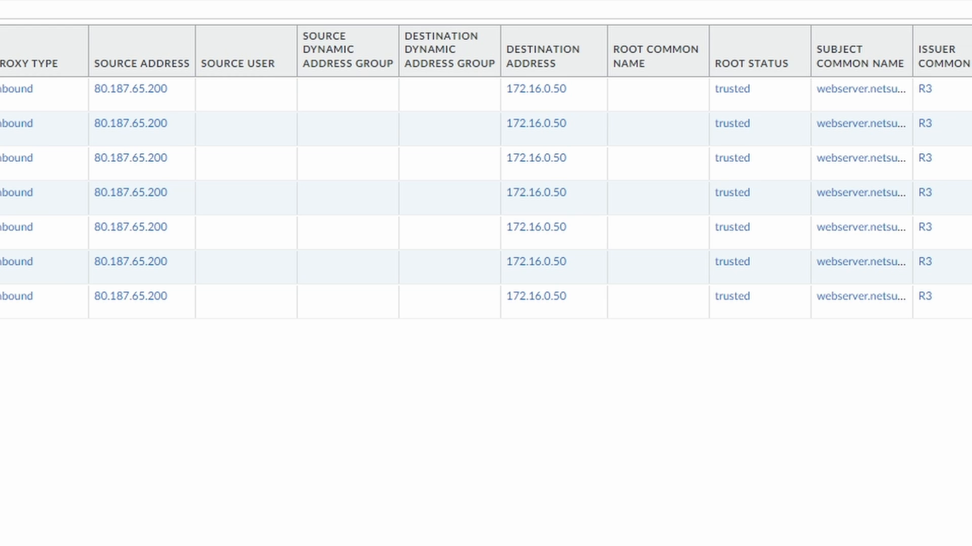
pyautogui.hscroll(15, 486, 172)
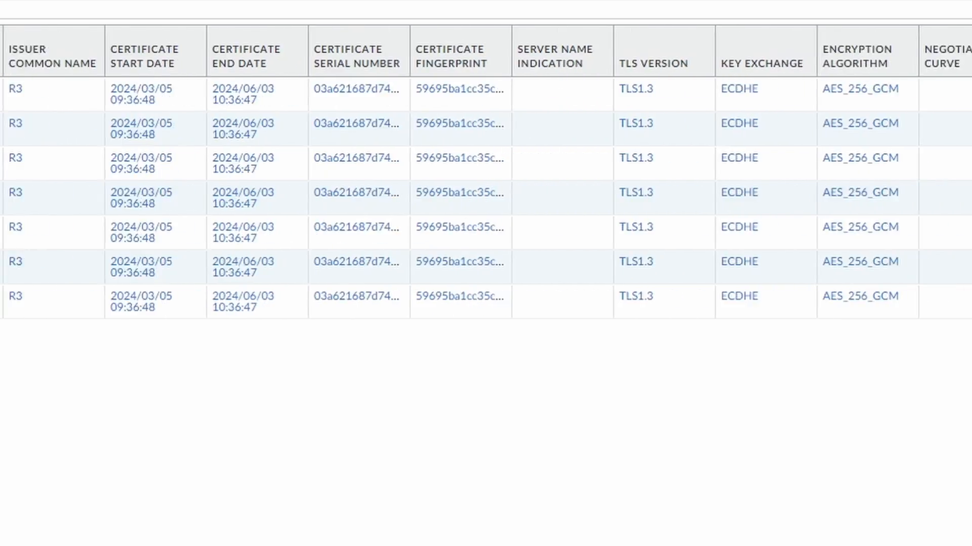